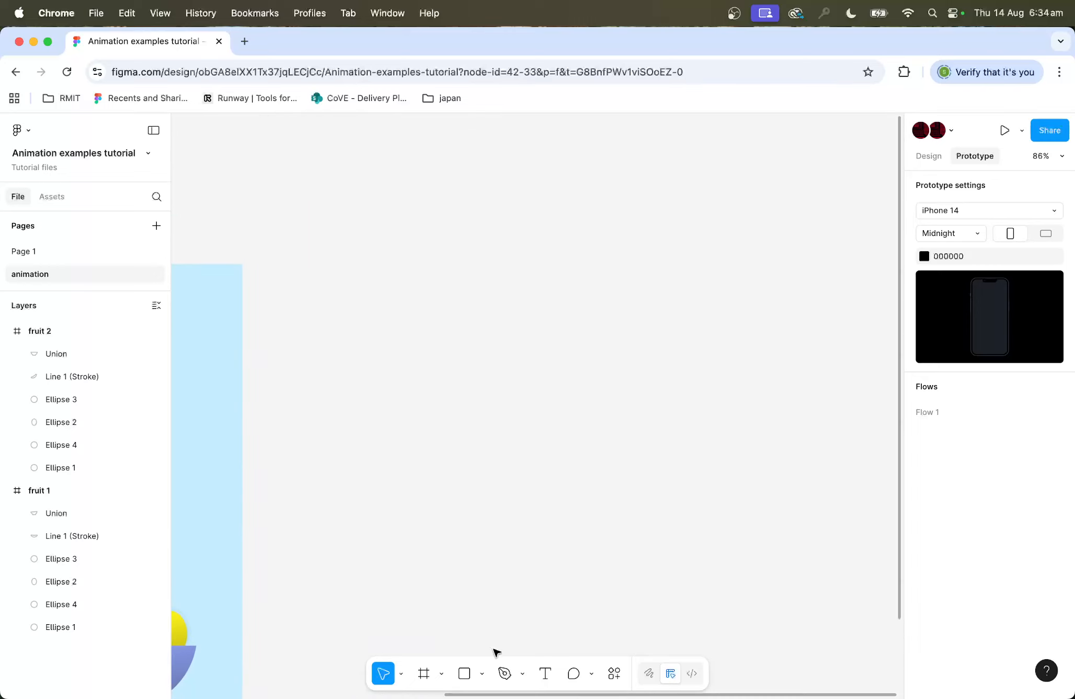
Step: Add an iPhone 13 & 14 frame in the empty space beside the fruit frames and rename it "Cat land"
click(441, 674)
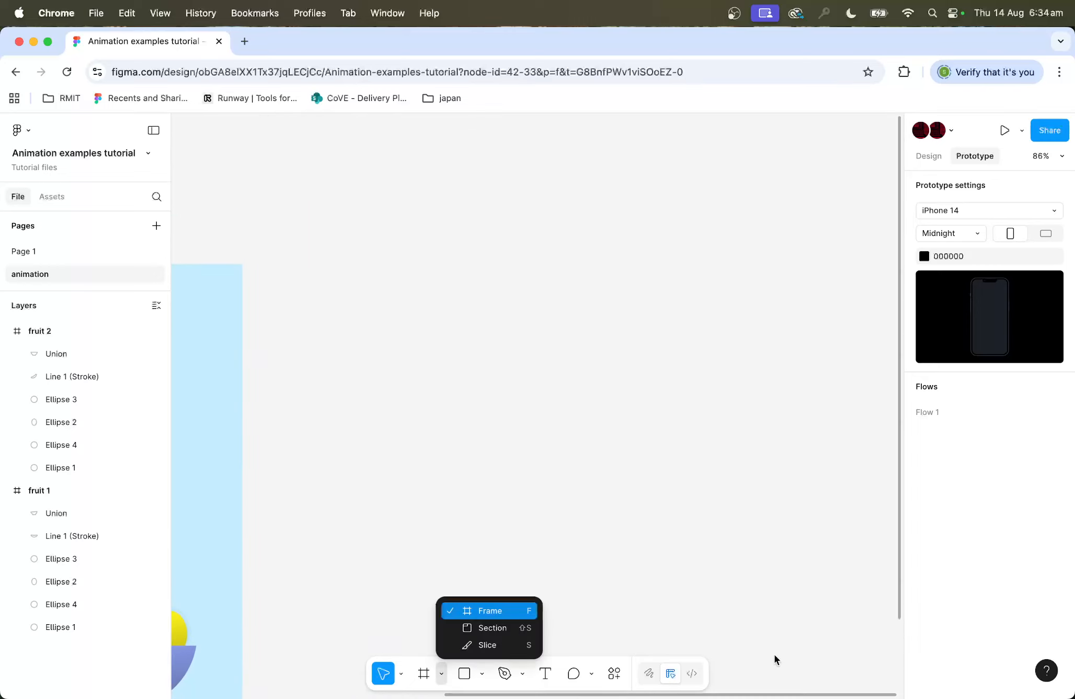
click(489, 611)
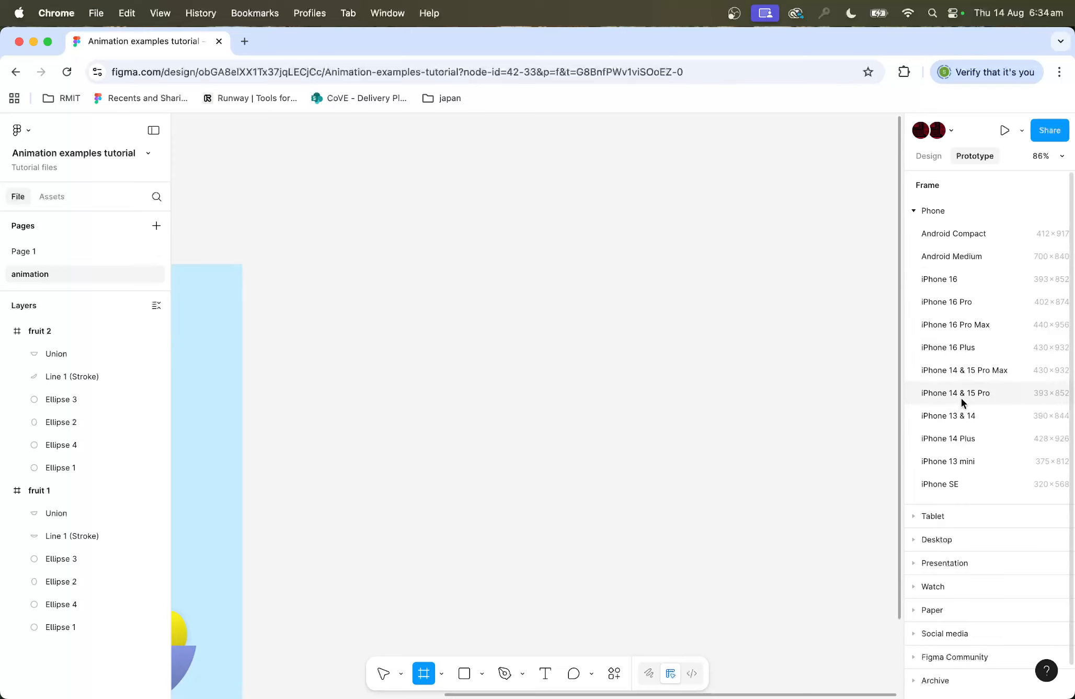
click(963, 413)
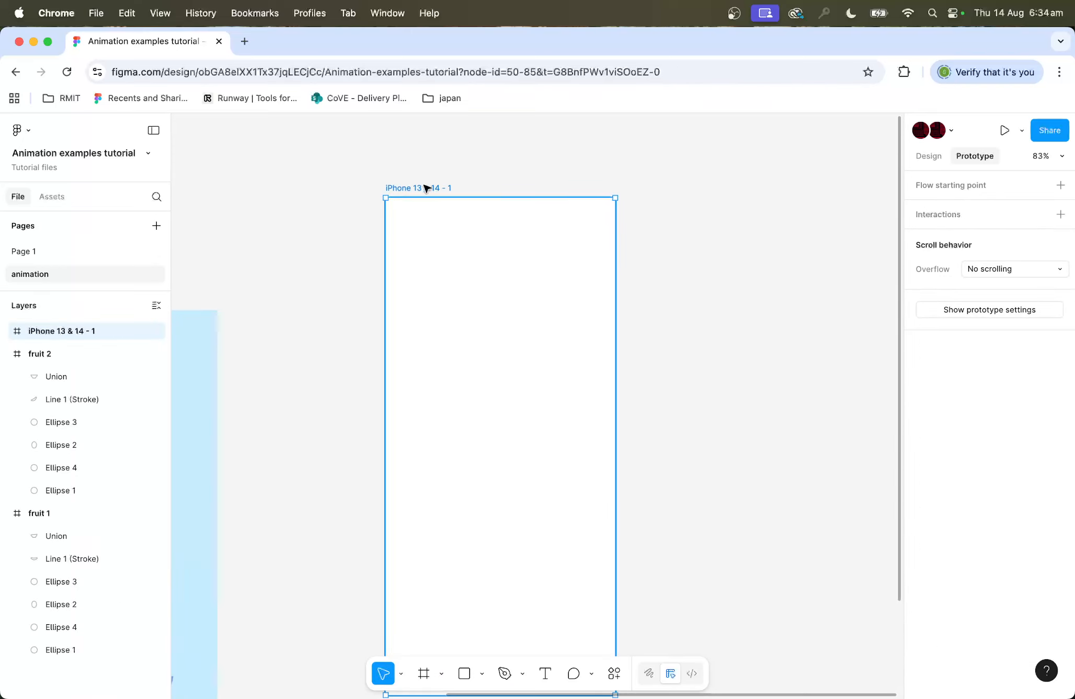
double_click(423, 188)
text(cat land)
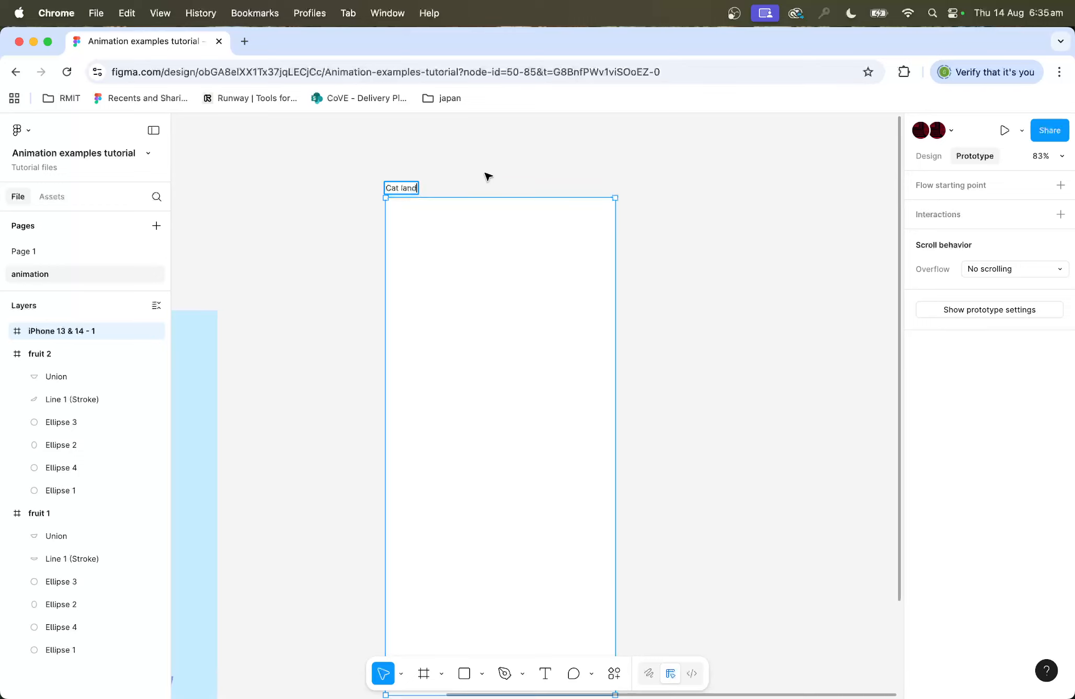
click(716, 240)
drag(384, 187, 442, 233)
Step: Fill the Cat land frame with orange FFB700
click(927, 157)
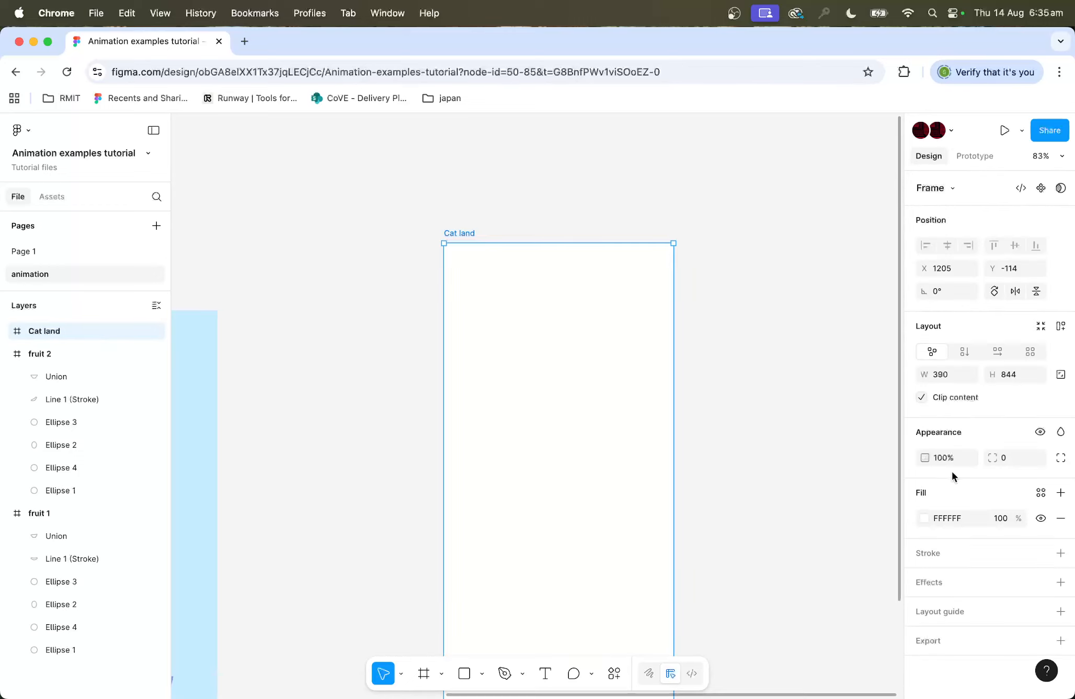
click(922, 515)
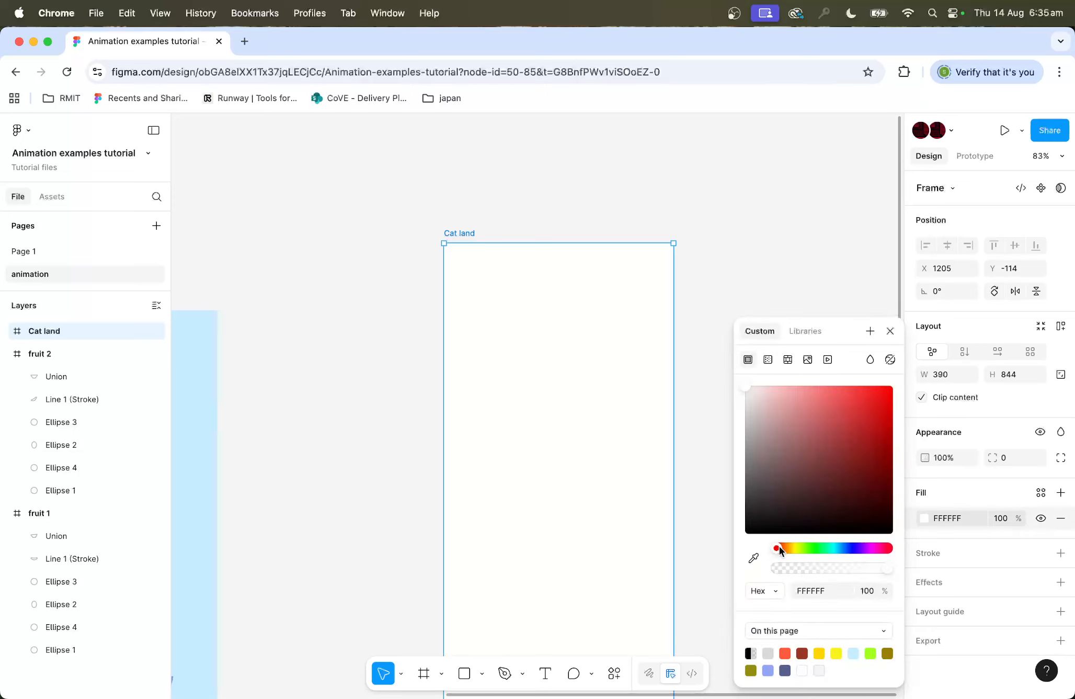
drag(780, 545, 792, 547)
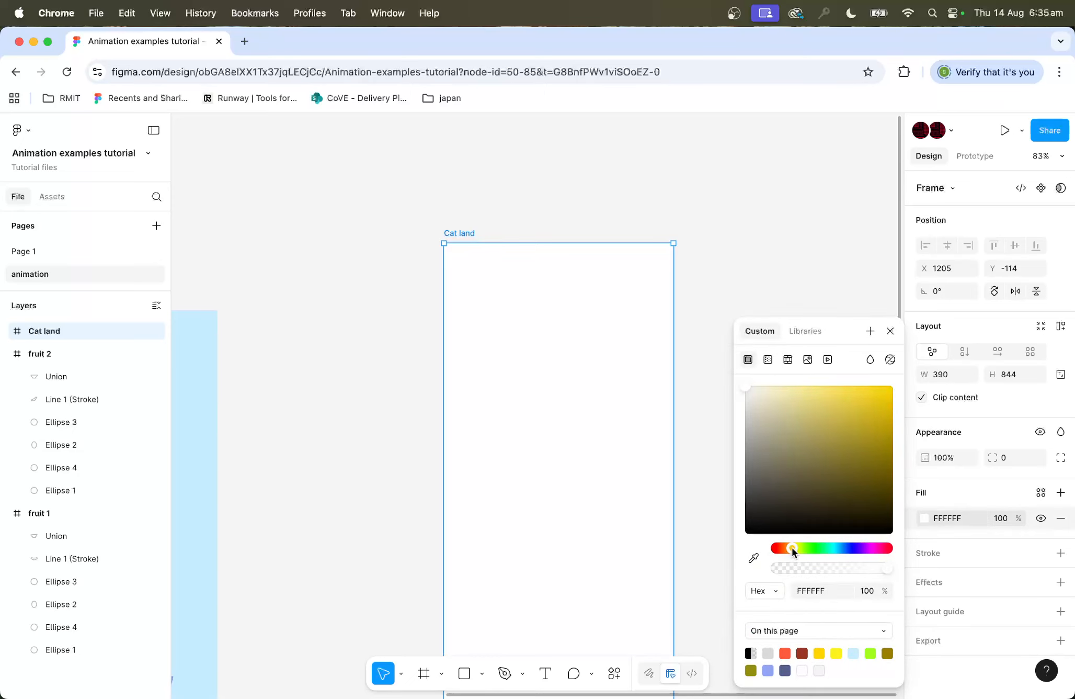
drag(863, 472, 899, 380)
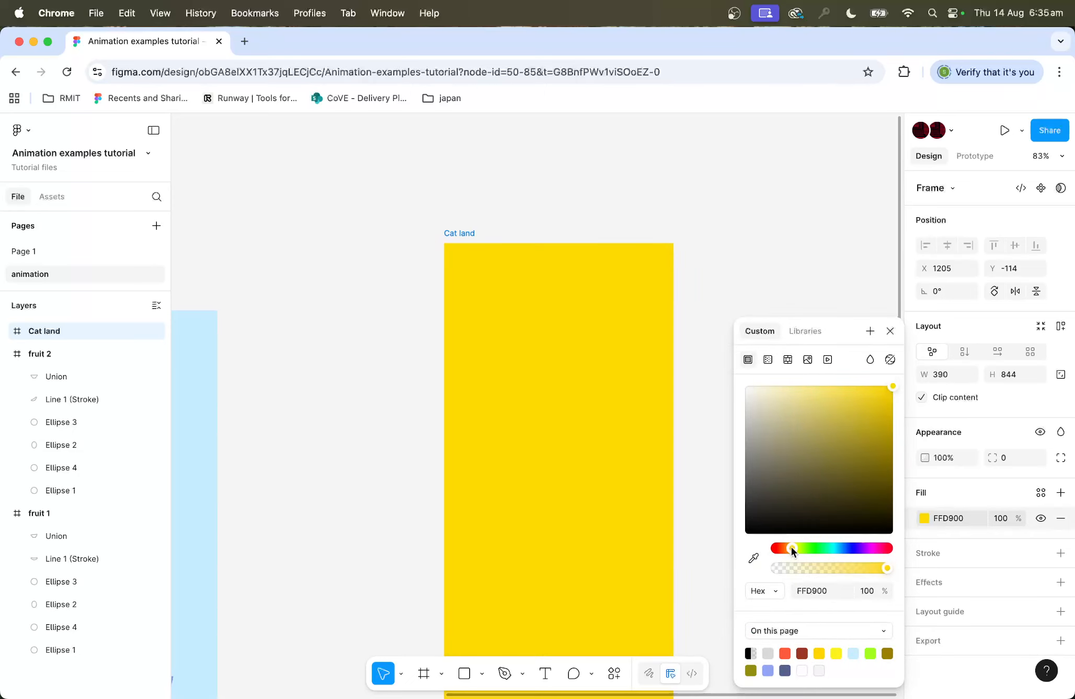
drag(792, 546, 794, 549)
Step: Move the Cat land frame to X 1165, Y 0, level with the neighbouring fruit frame
scroll(376, 442, right, 3)
scroll(377, 442, down, 2)
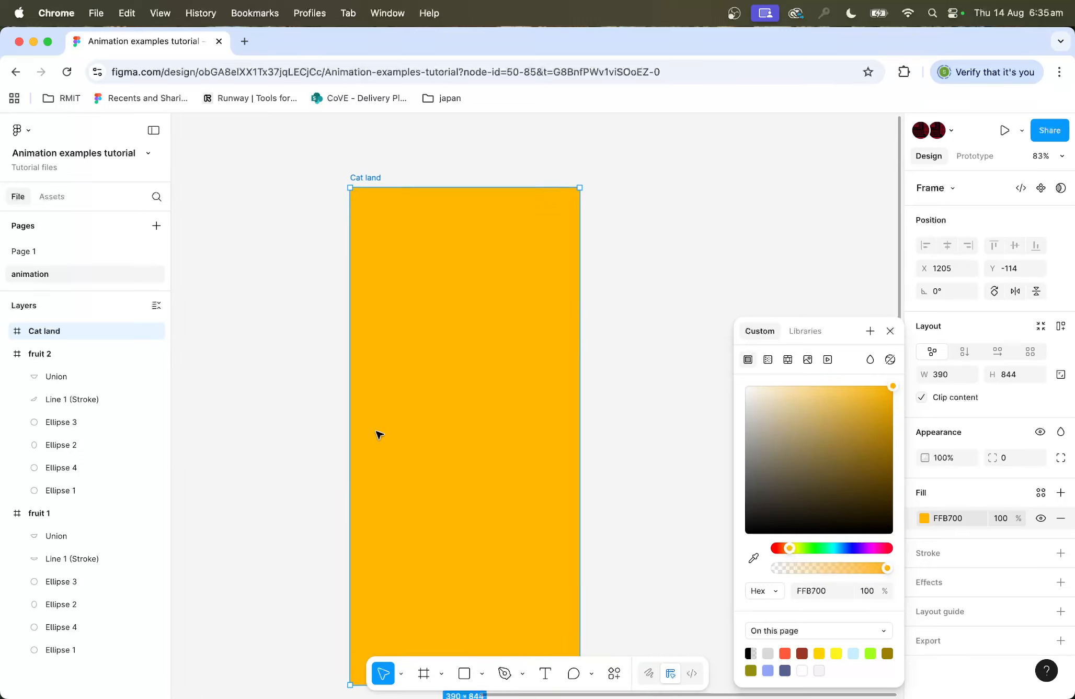
scroll(379, 434, left, 1)
scroll(379, 434, up, 1)
drag(385, 199, 389, 226)
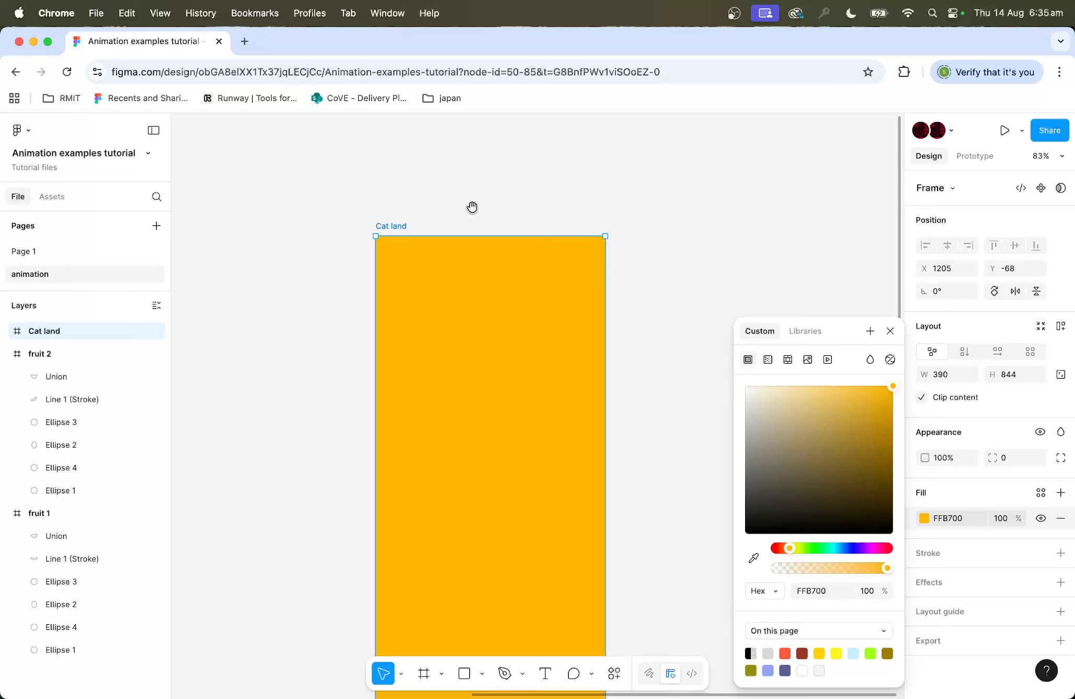
scroll(473, 207, left, 4)
scroll(472, 207, down, 1)
drag(509, 211, 487, 254)
Step: Draw an ellipse about 226 × 156 on the empty canvas above the Cat land frame
scroll(582, 224, up, 3)
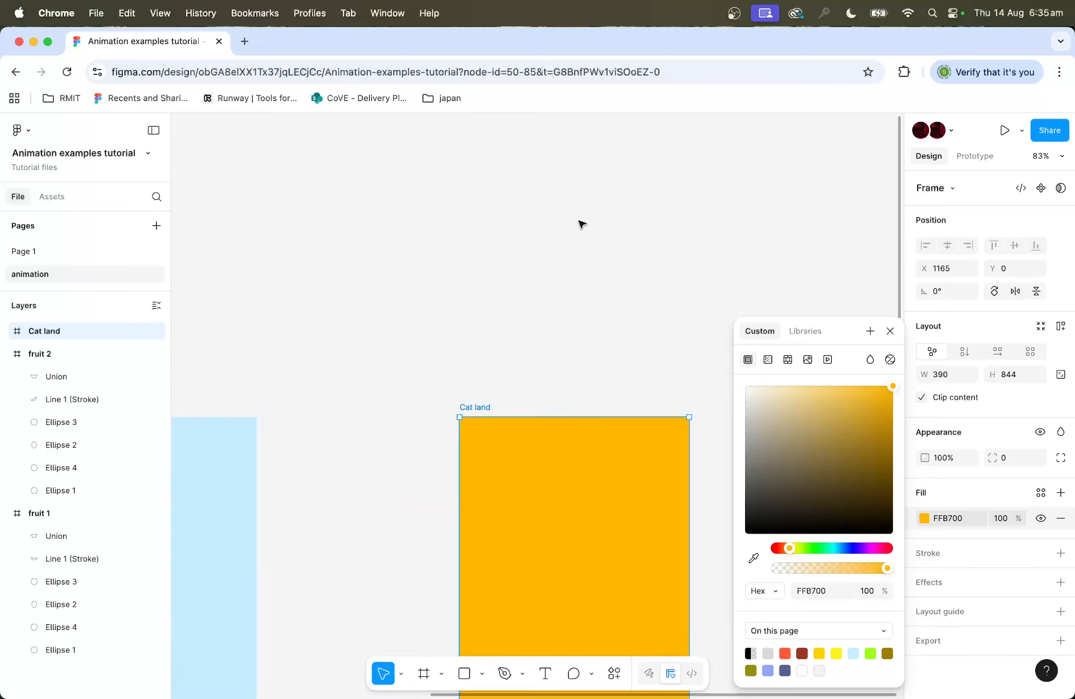
scroll(582, 223, right, 3)
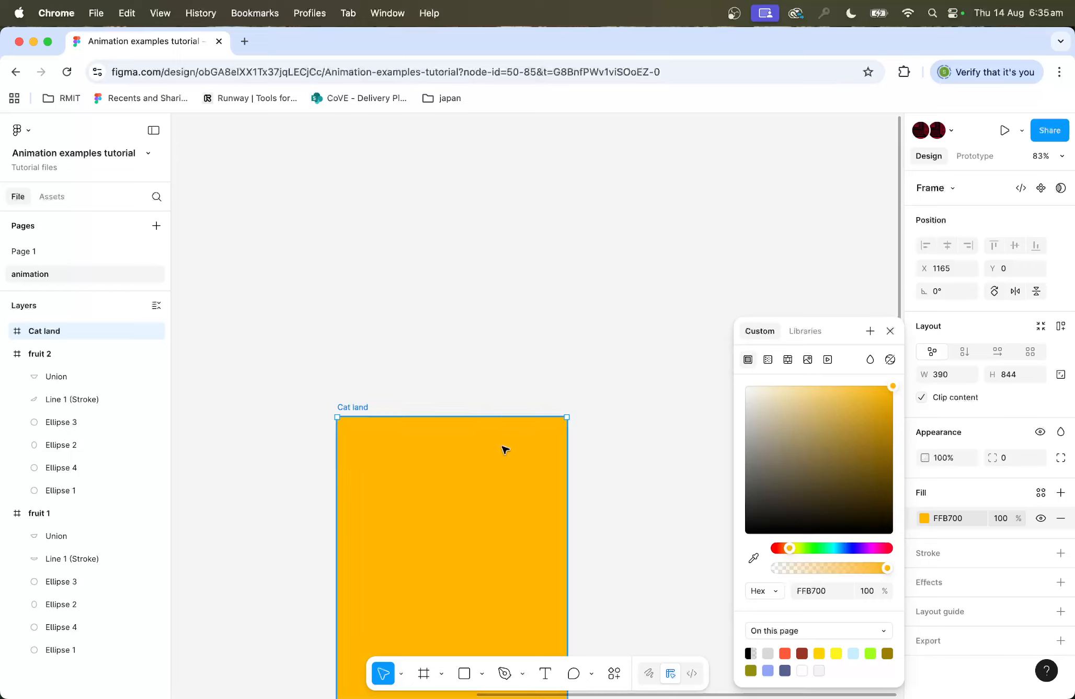
click(482, 673)
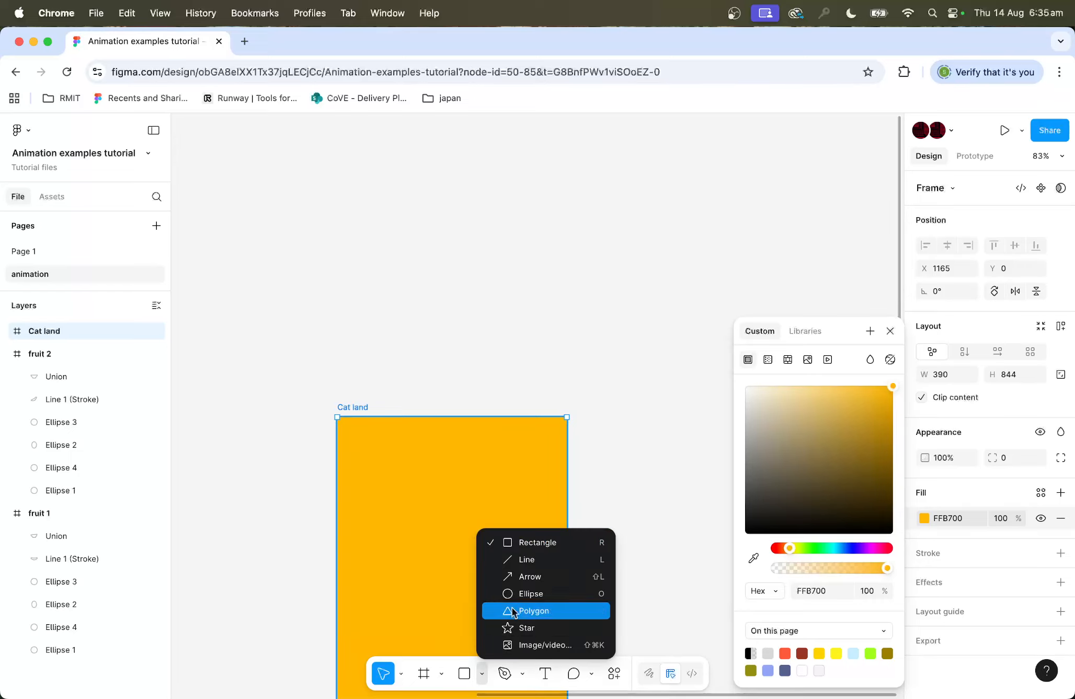
click(523, 593)
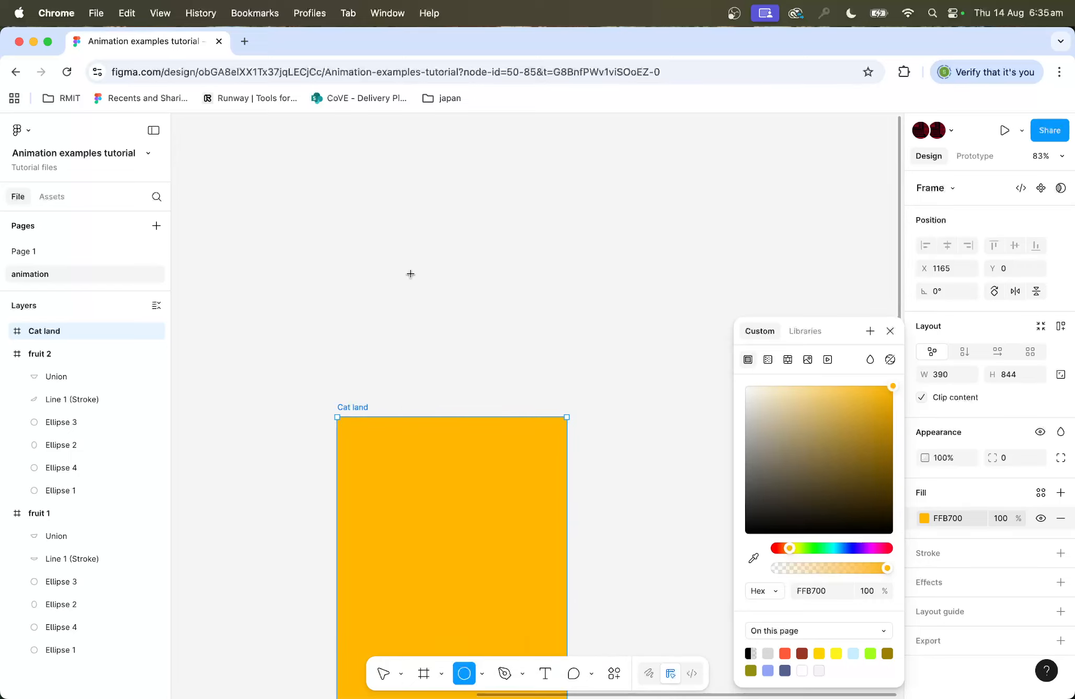
mouse_move(382, 267)
mouse_down()
mouse_move(504, 338)
mouse_move(515, 358)
mouse_move(474, 317)
mouse_up()
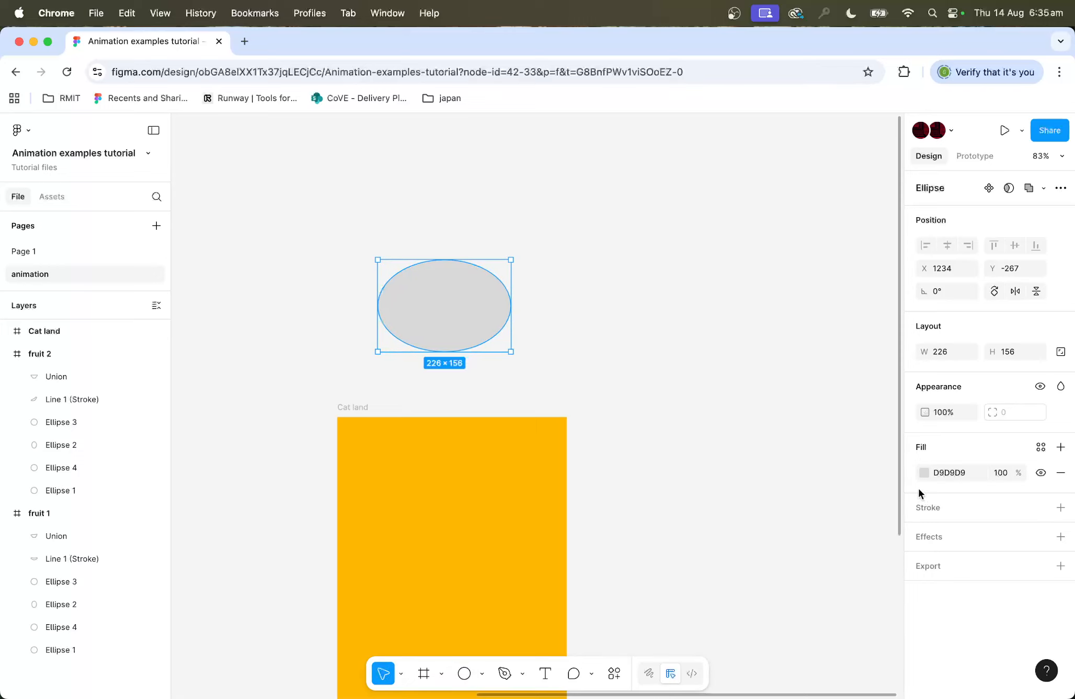
Step: Fill the ellipse with pale orange FED285
click(925, 471)
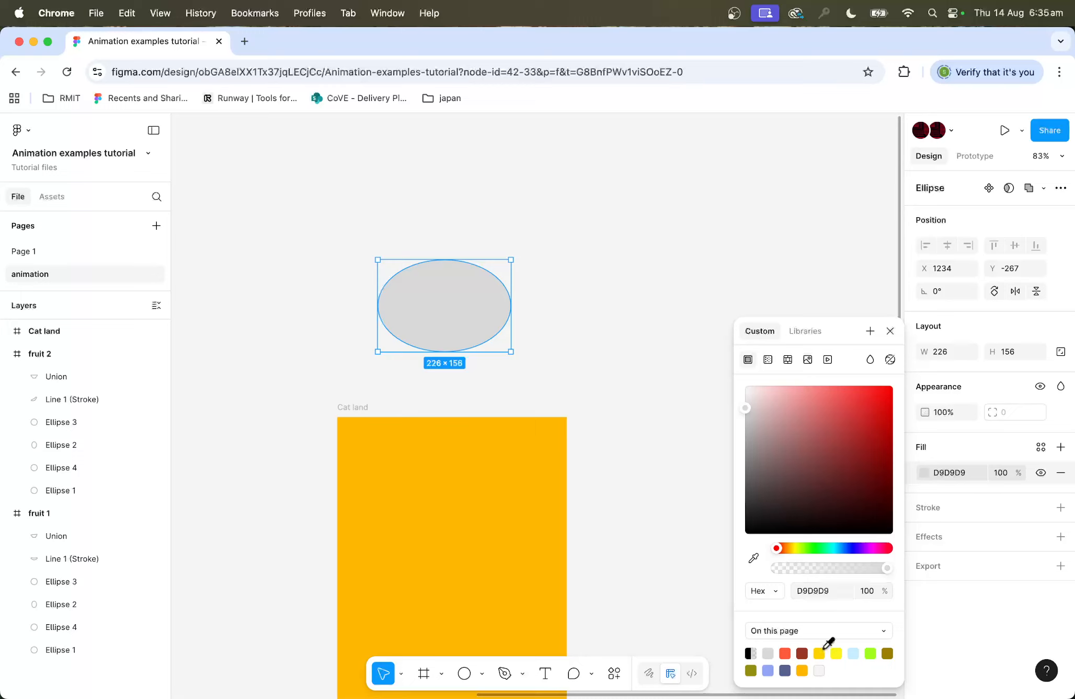
drag(779, 547, 786, 547)
drag(856, 382, 851, 387)
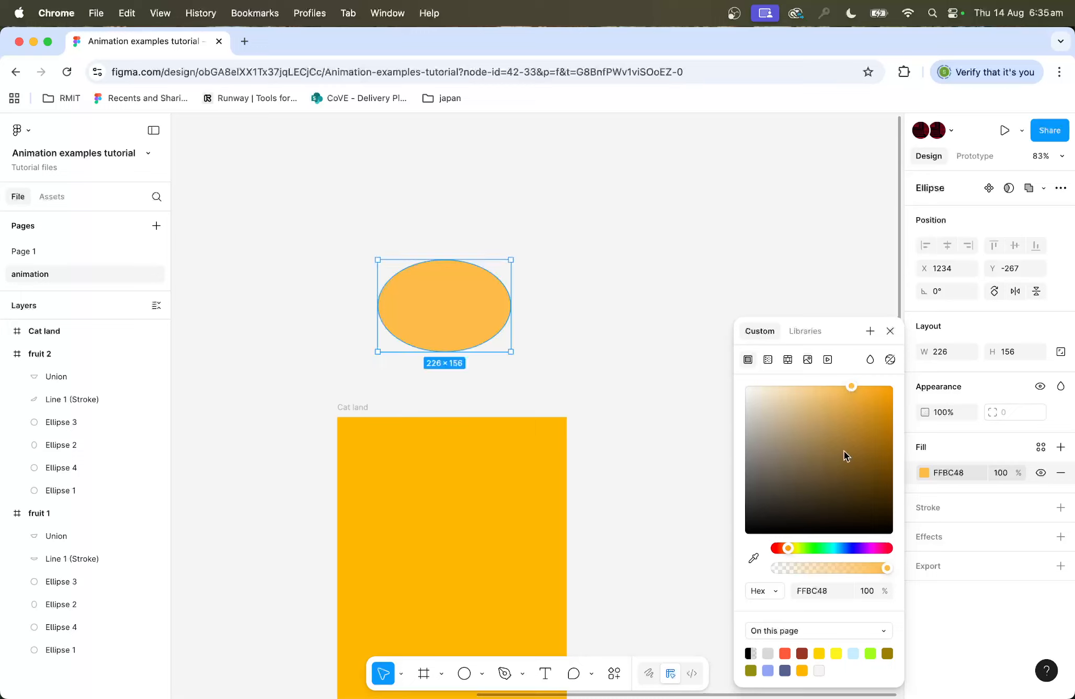
drag(844, 450, 815, 392)
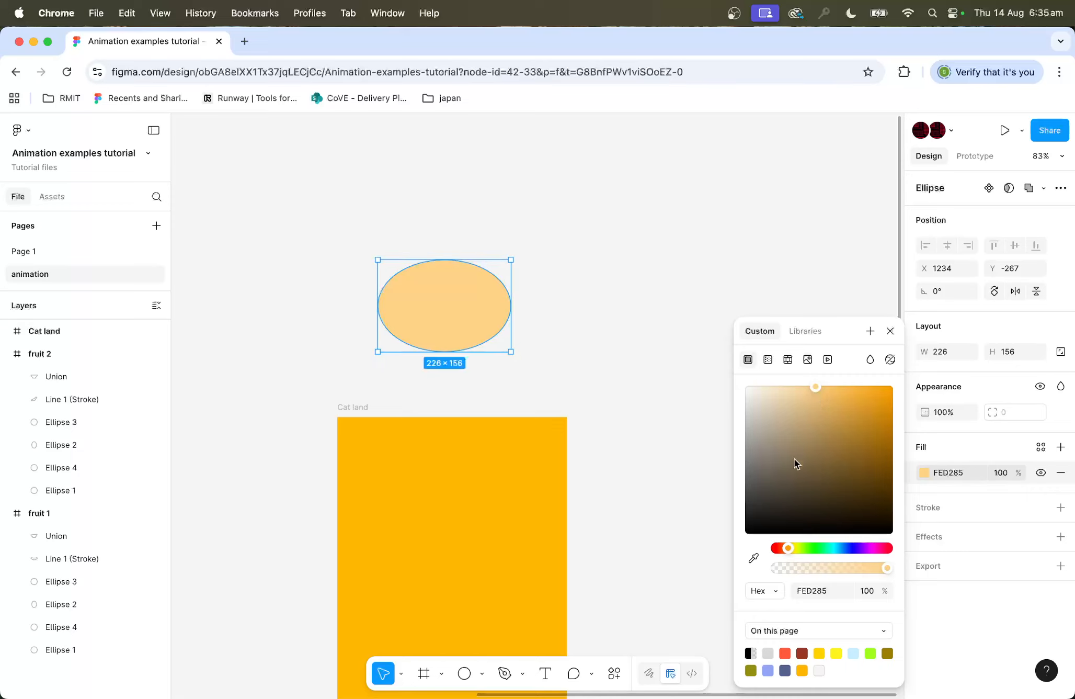
Step: Place the ellipse over the Cat land frame, shift its fill to pale yellow FEE085, and return it to the canvas above
drag(467, 330, 480, 541)
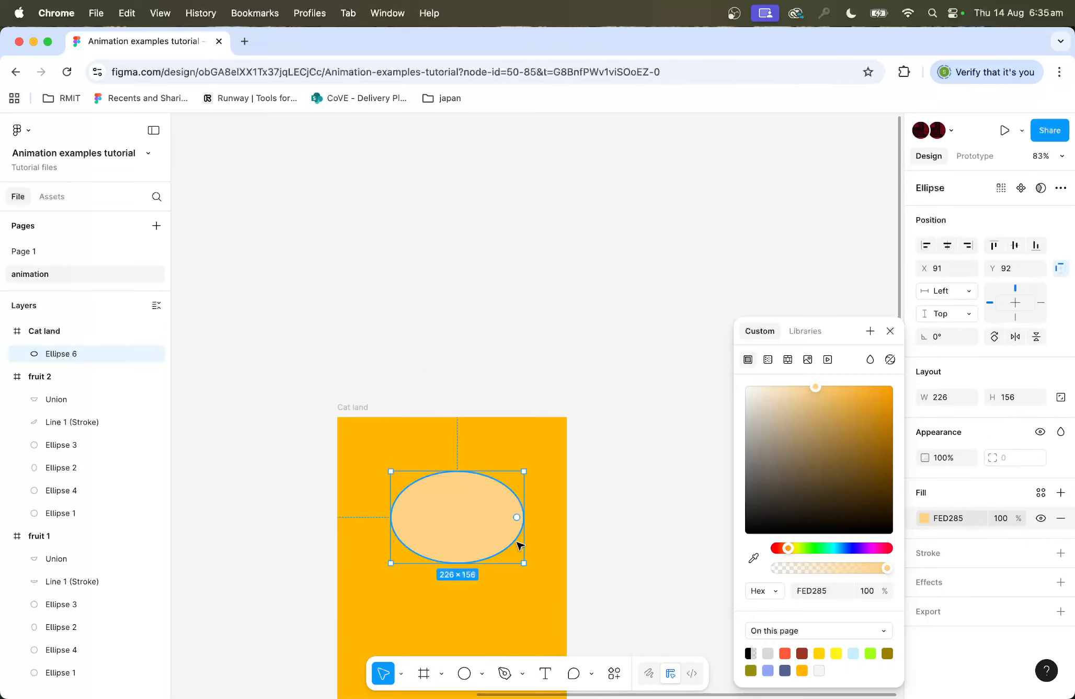
drag(787, 546, 790, 545)
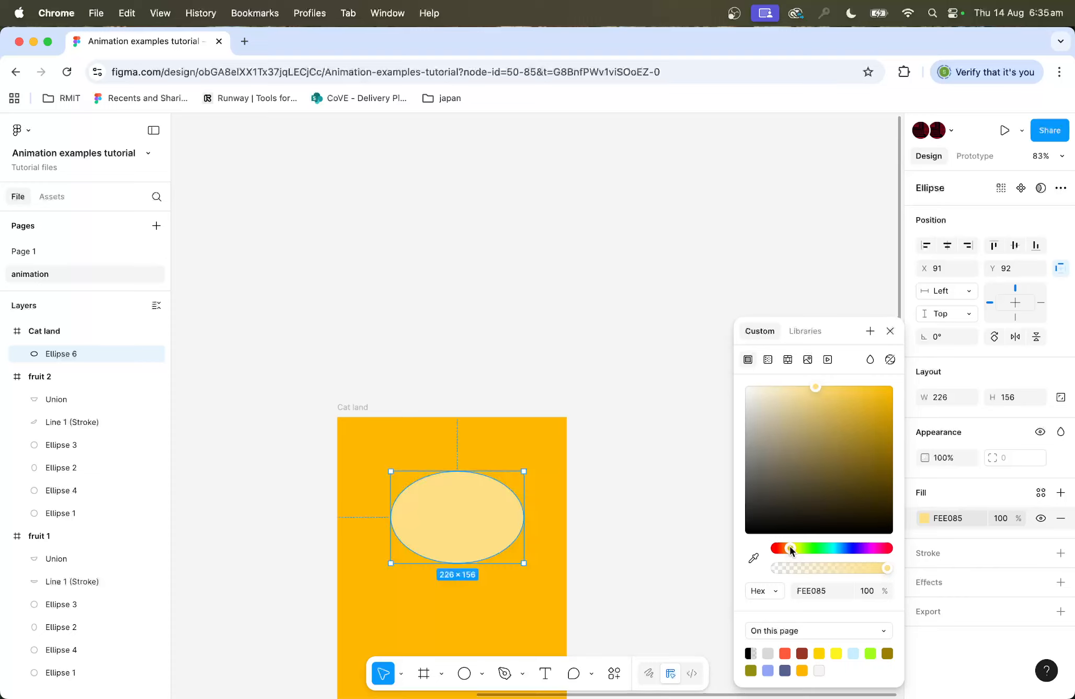
drag(447, 533, 445, 289)
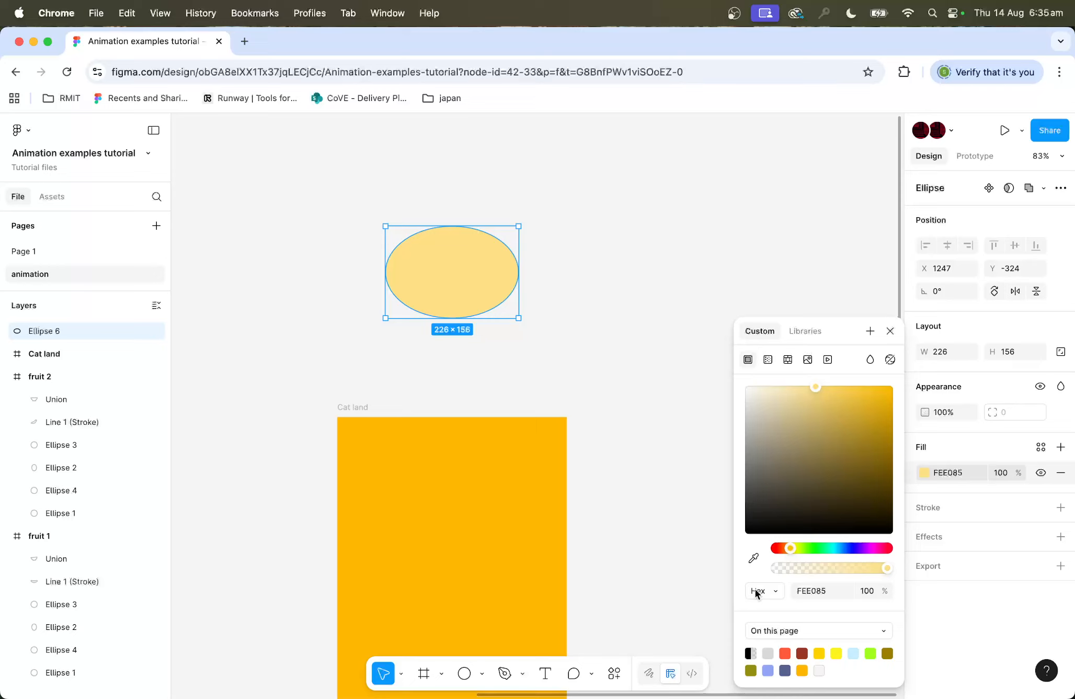
click(983, 579)
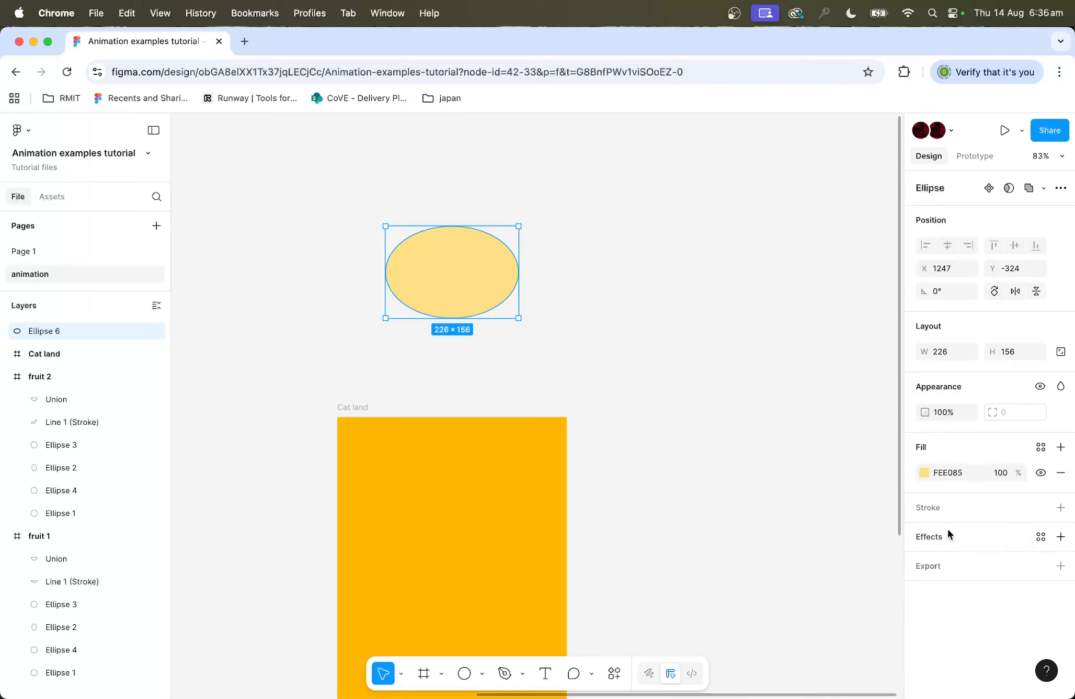
Step: Draw a star about 92 × 92 beside the ellipse and set its point count to 3
click(465, 674)
click(484, 675)
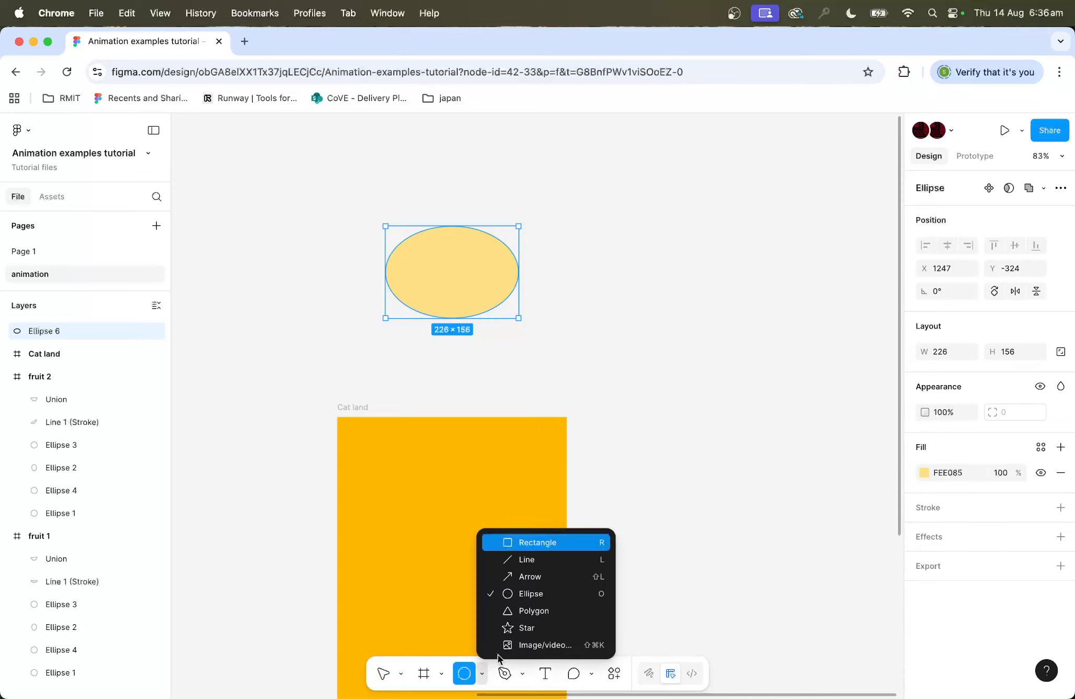
click(520, 627)
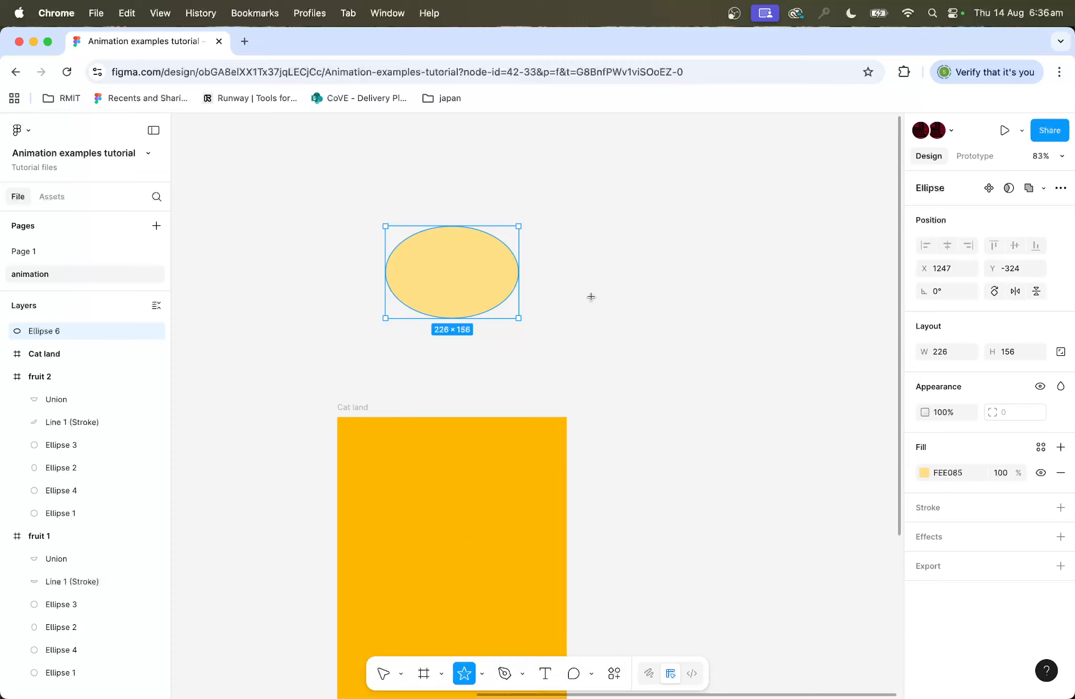
drag(589, 293, 645, 348)
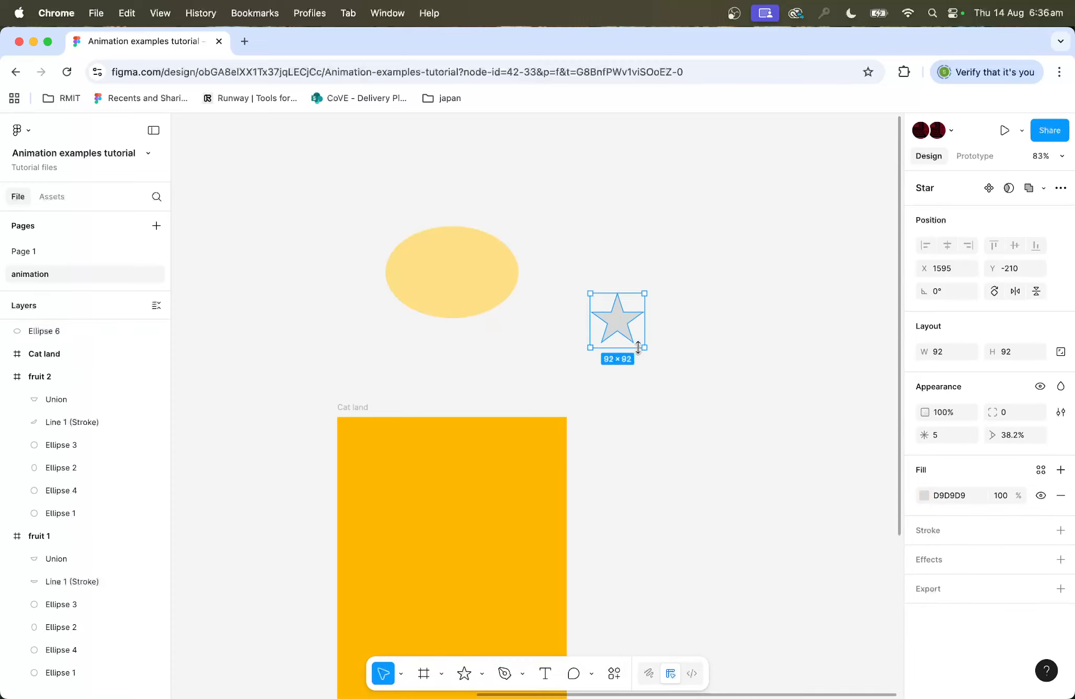
click(941, 435)
text(3)
key(Return)
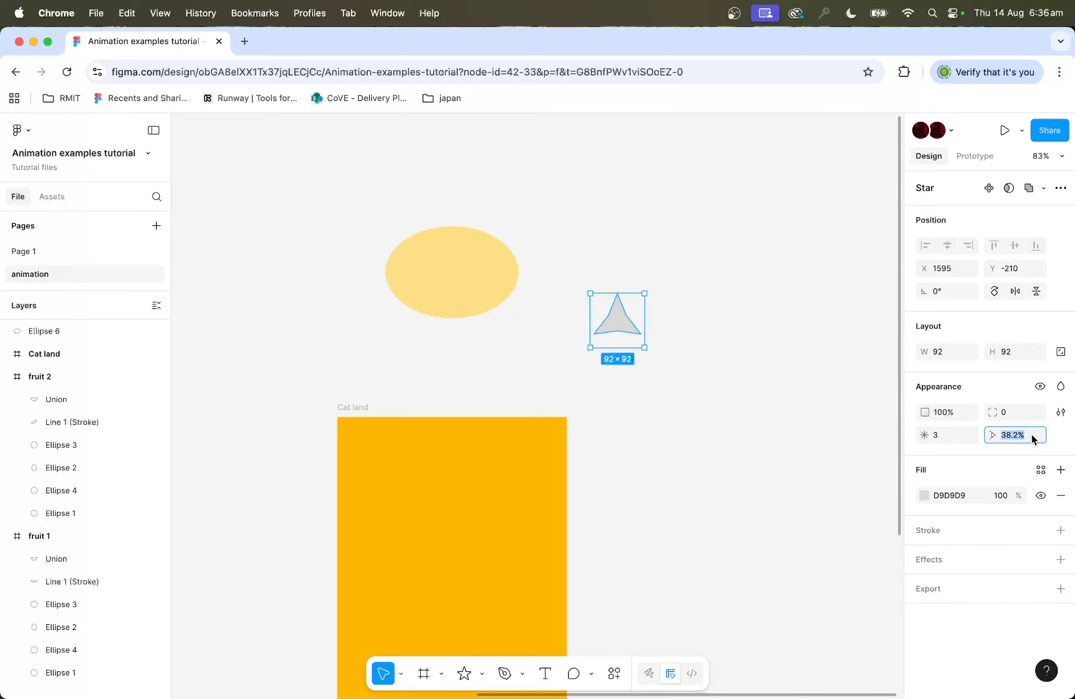
Step: Increase the three-pointed star's ratio to 58.2% so its sides bulge outward
key(Up)
key(Up)
key(Up)
key(Up)
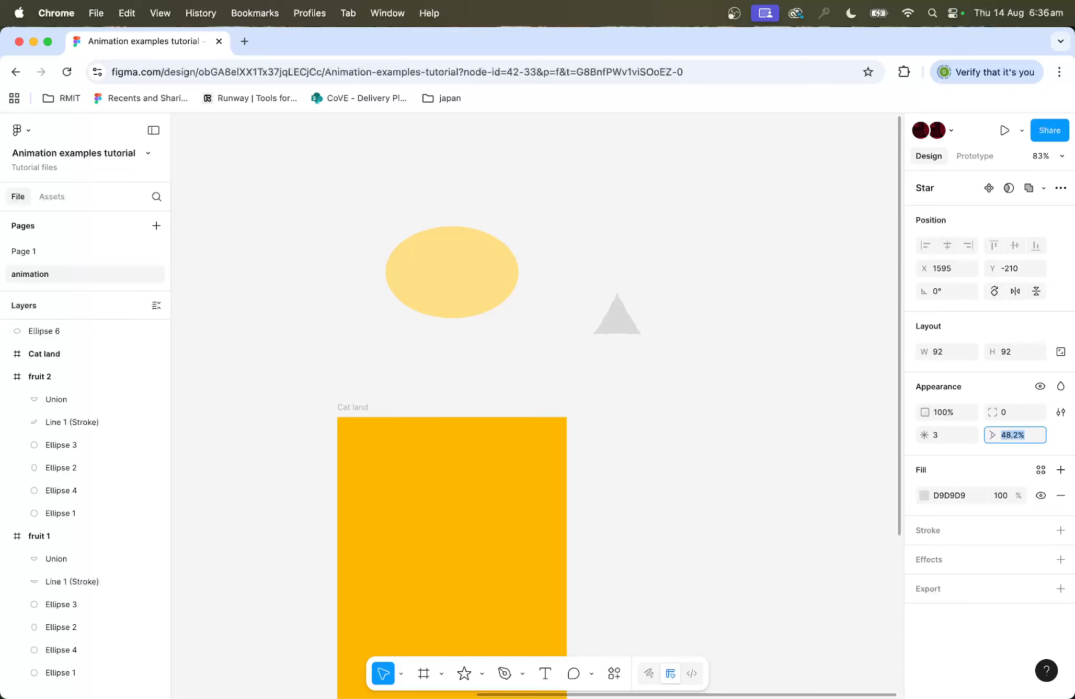
key(Up)
key(Up)
key(Up)
key(Up)
key(Up)
key(Up)
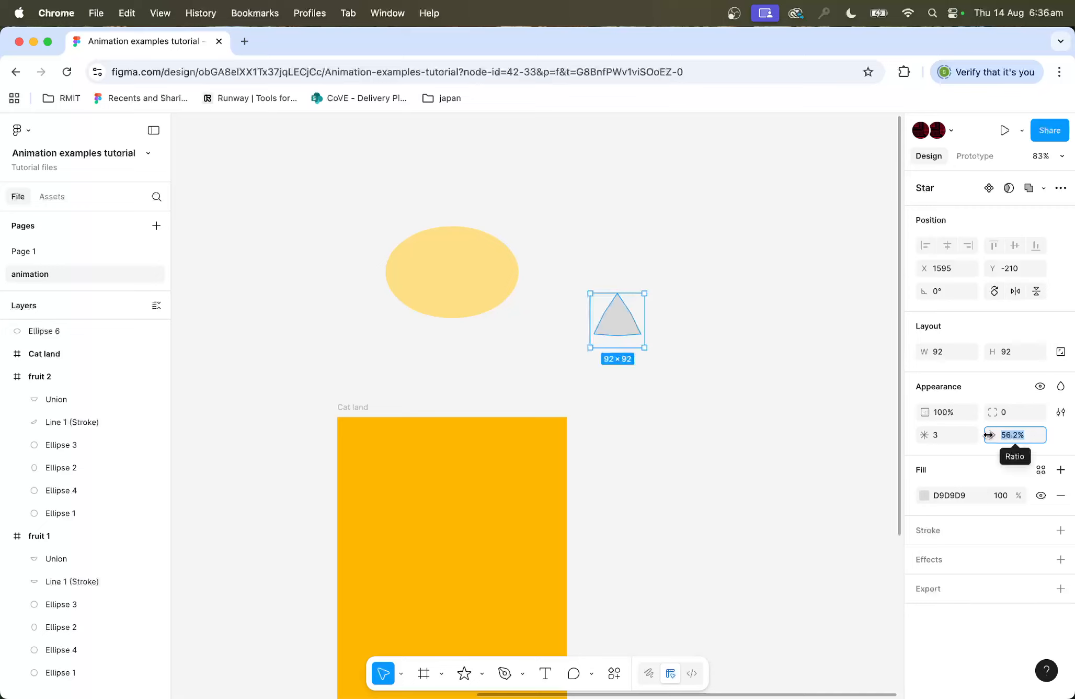
key(Up)
key(Up)
key(Up)
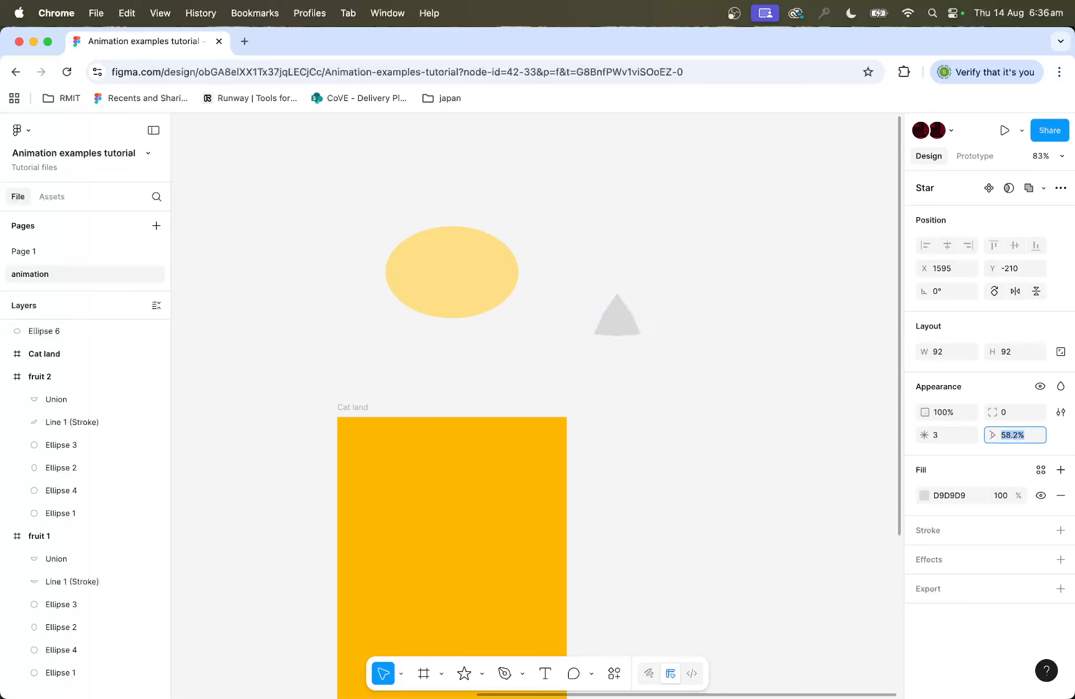
Step: Round the three-pointed star's corners with a radius of 8
click(1005, 411)
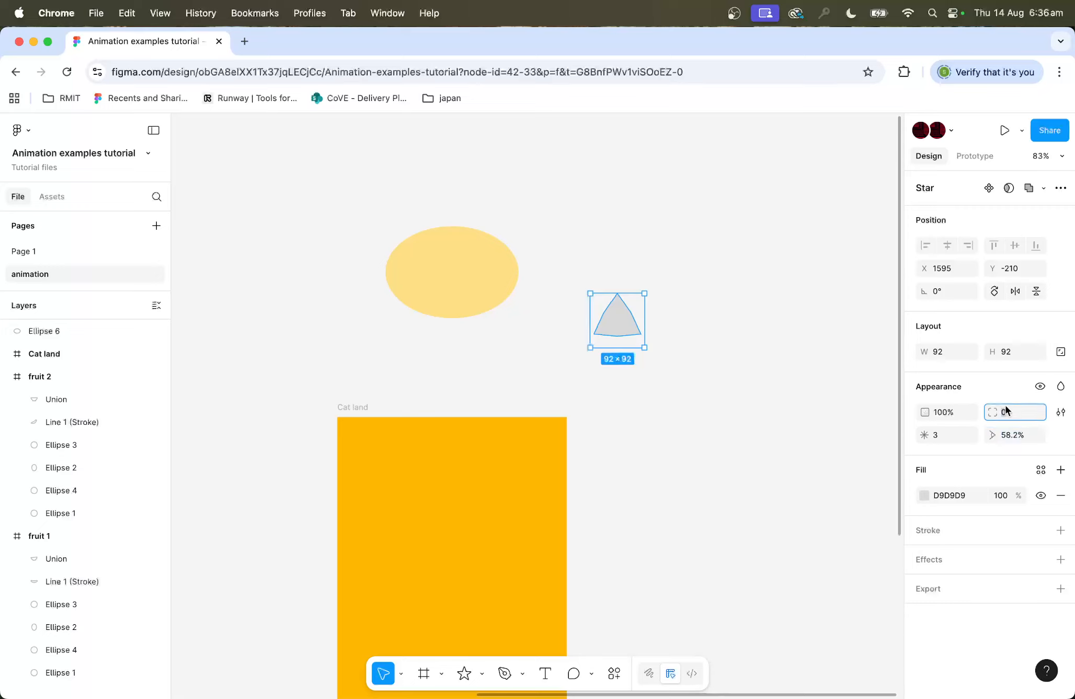
key(Up)
key(Up)
key(Up)
click(640, 371)
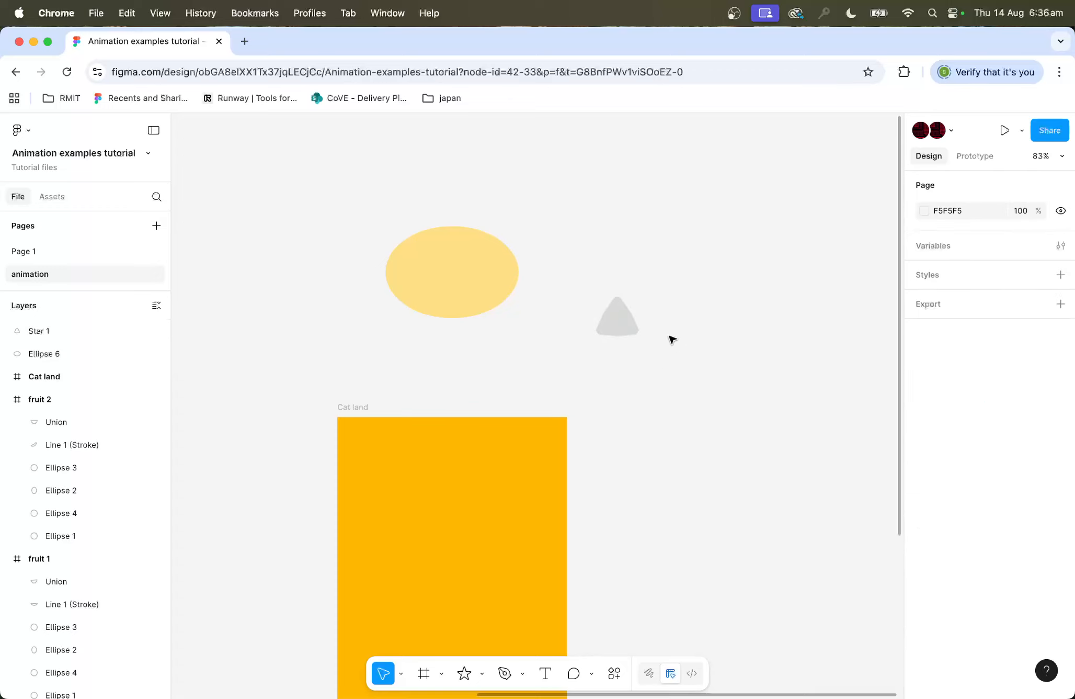
Step: Fill the rounded triangular star with the bright yellow FCF11C already used on this page
click(633, 333)
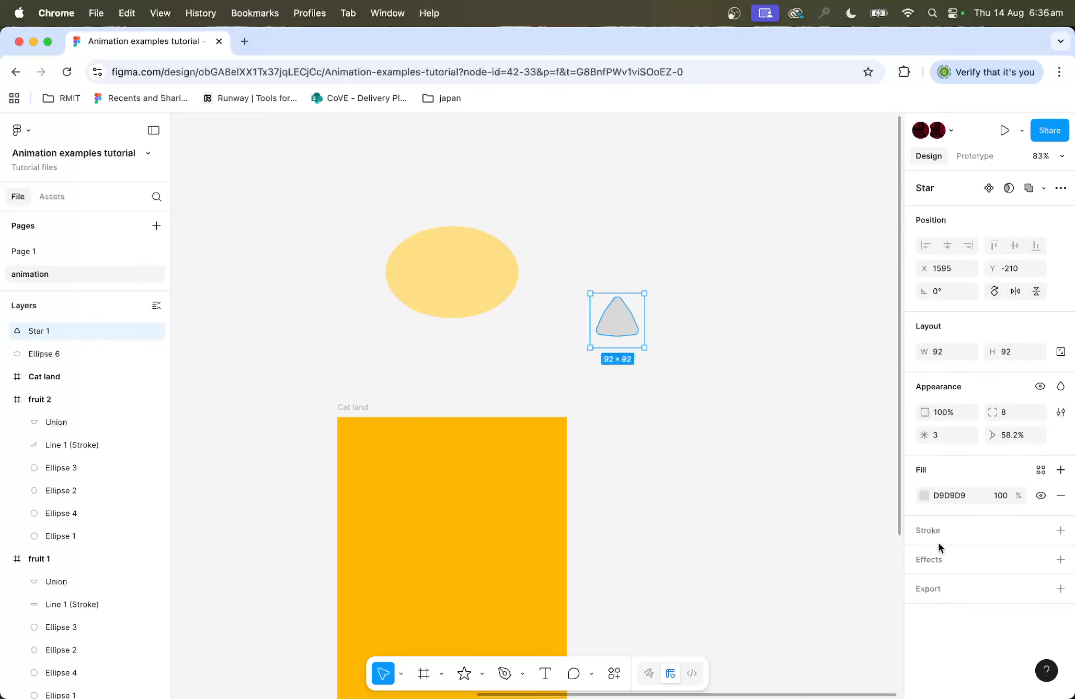
click(929, 493)
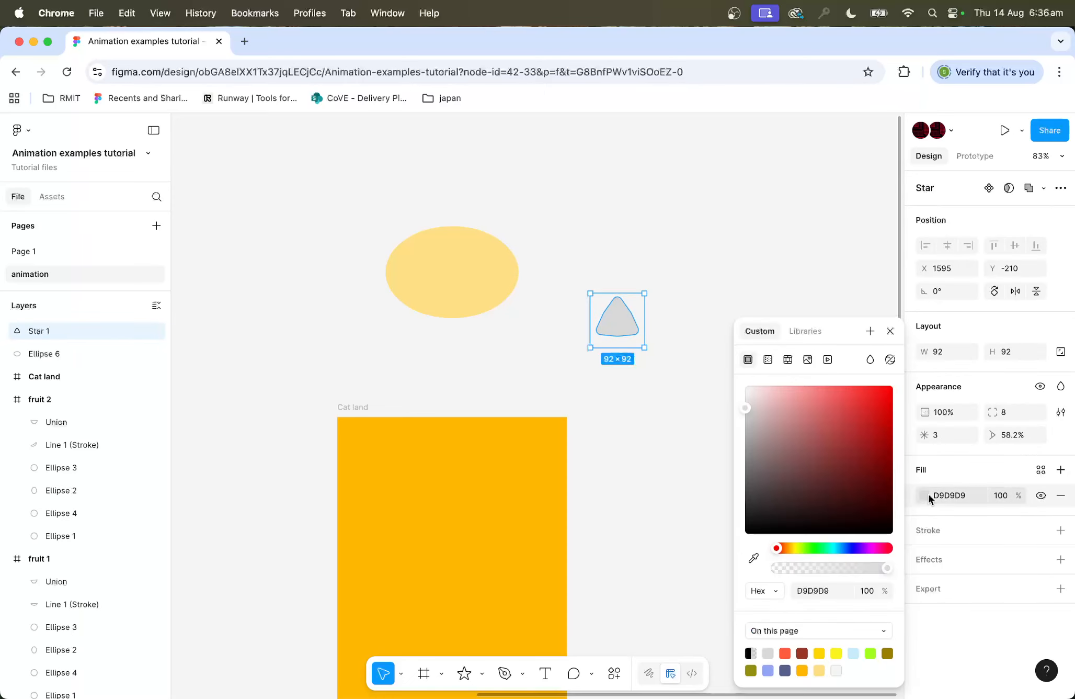
click(820, 652)
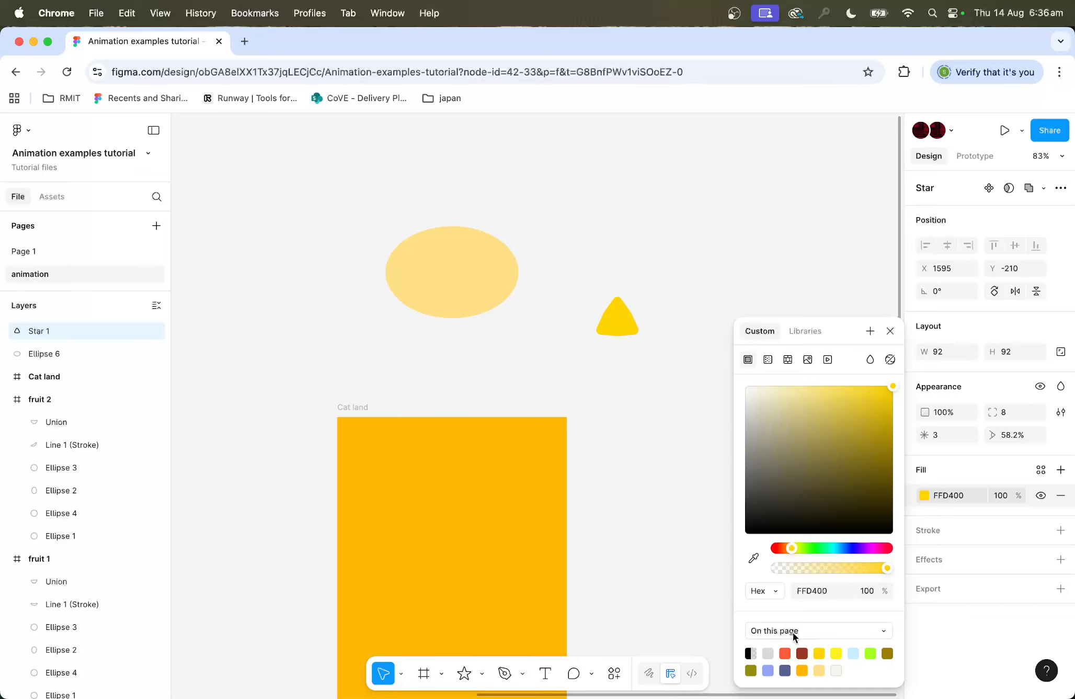
click(837, 652)
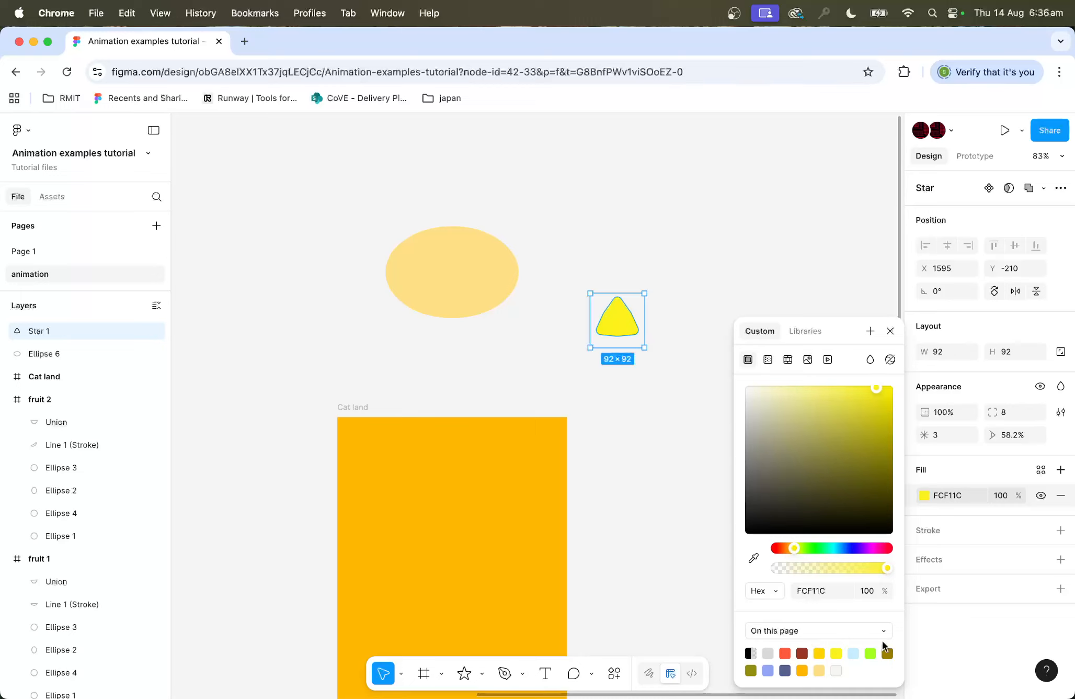
Step: Fill the rounded triangular star with the ellipse's pale yellow FEE085 from the colors on this page
click(871, 652)
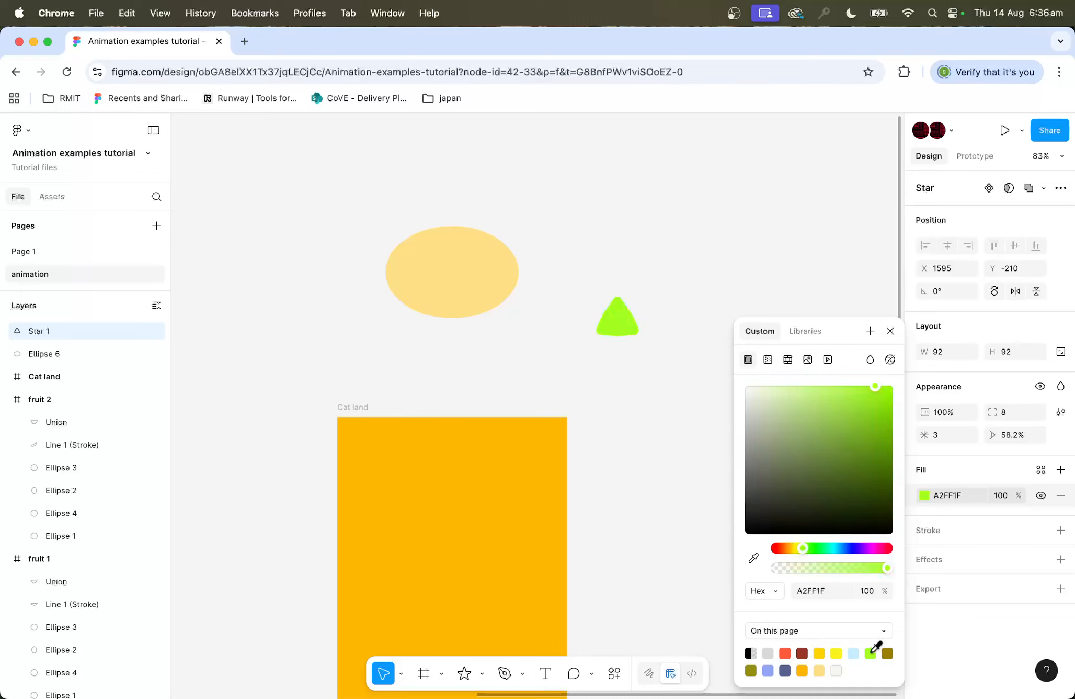
click(820, 669)
drag(614, 327, 421, 232)
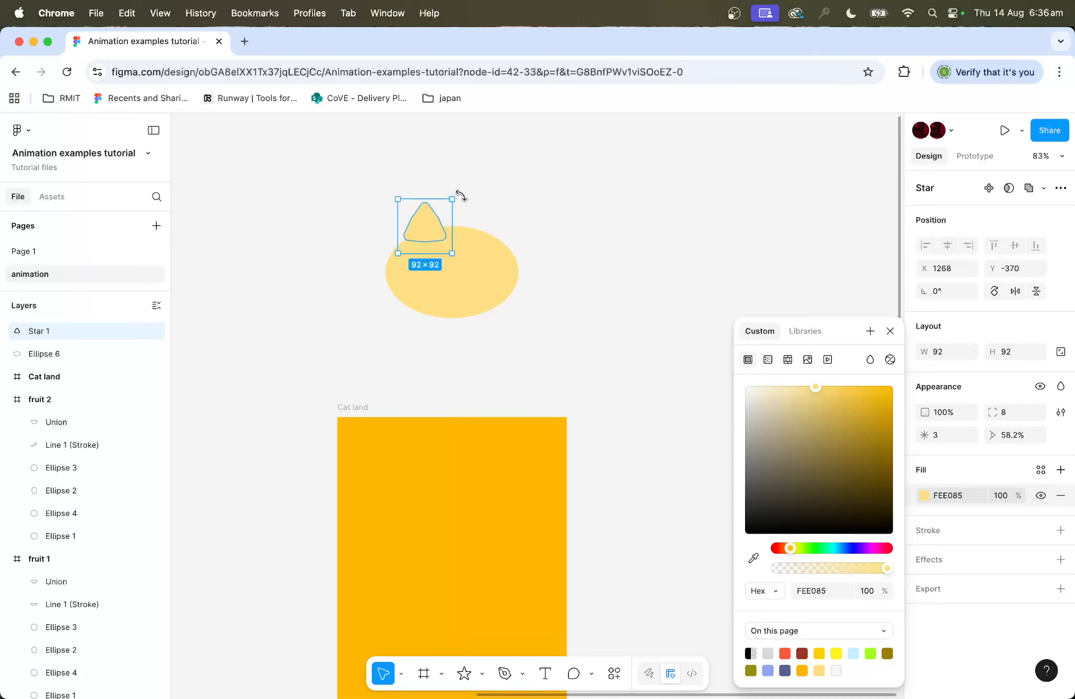
drag(459, 196, 451, 184)
key(super+z)
Step: Move the rounded triangle clear of the ellipse on its right and add a centred duplicate scaled down to about 60 × 60
drag(437, 228, 617, 231)
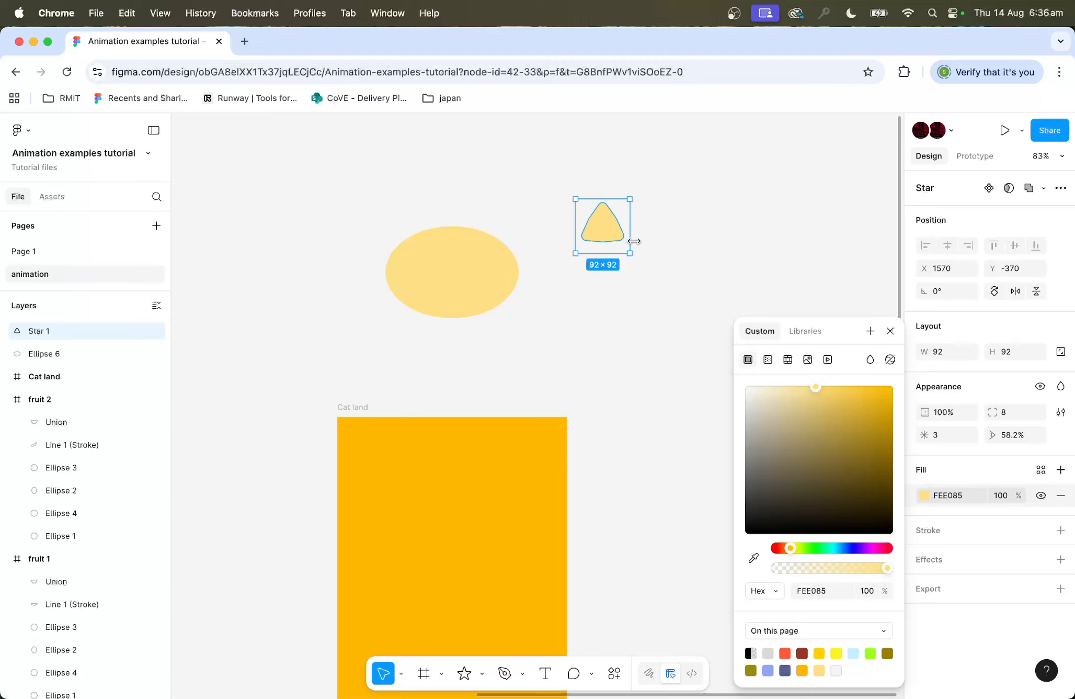
key(Escape)
key(super+d)
drag(629, 199, 621, 208)
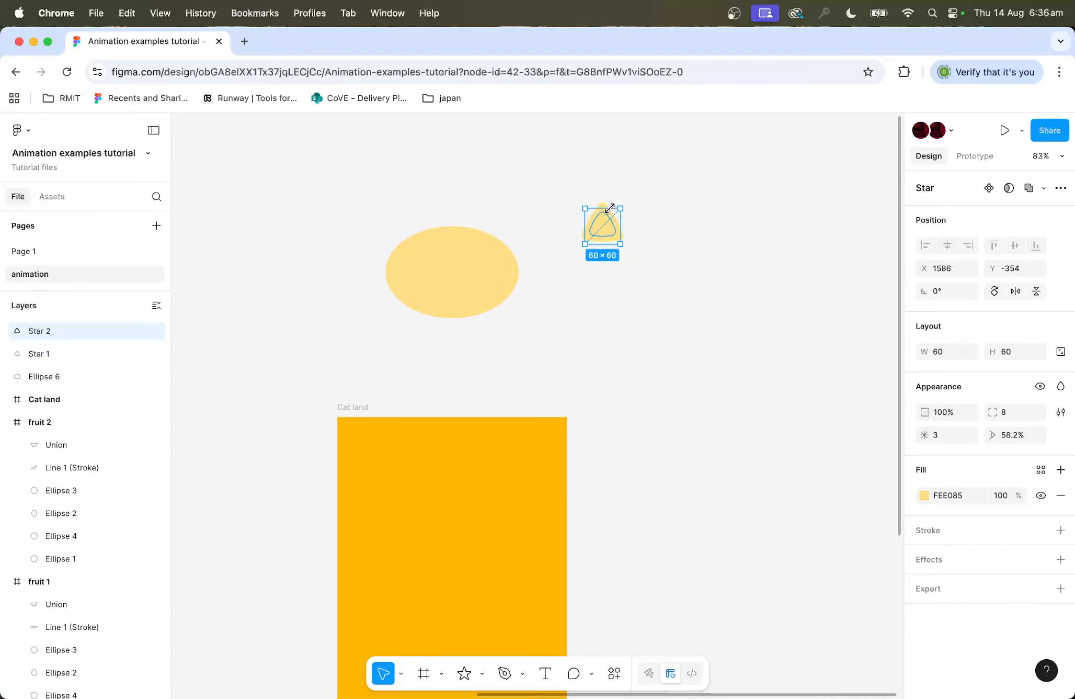
Step: Fill the smaller triangle with the lighter cream FFF2C9 and shift it slightly down inside the larger one
scroll(612, 211, down, 3)
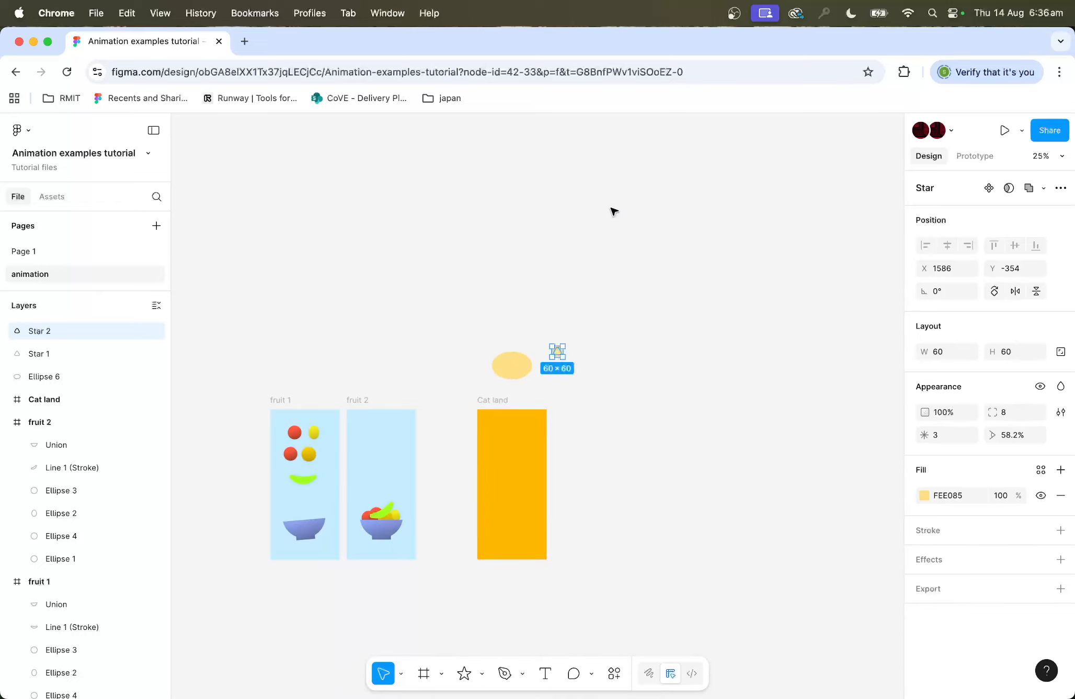
scroll(626, 237, up, 10)
scroll(660, 227, up, 8)
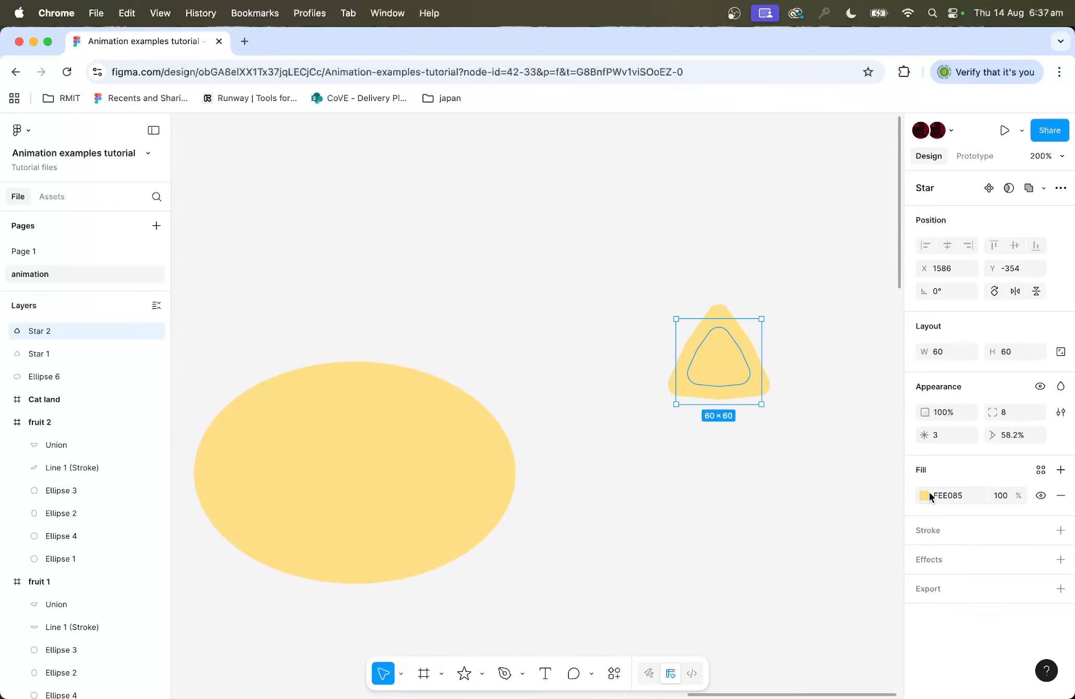
click(924, 494)
drag(817, 385, 775, 385)
click(792, 245)
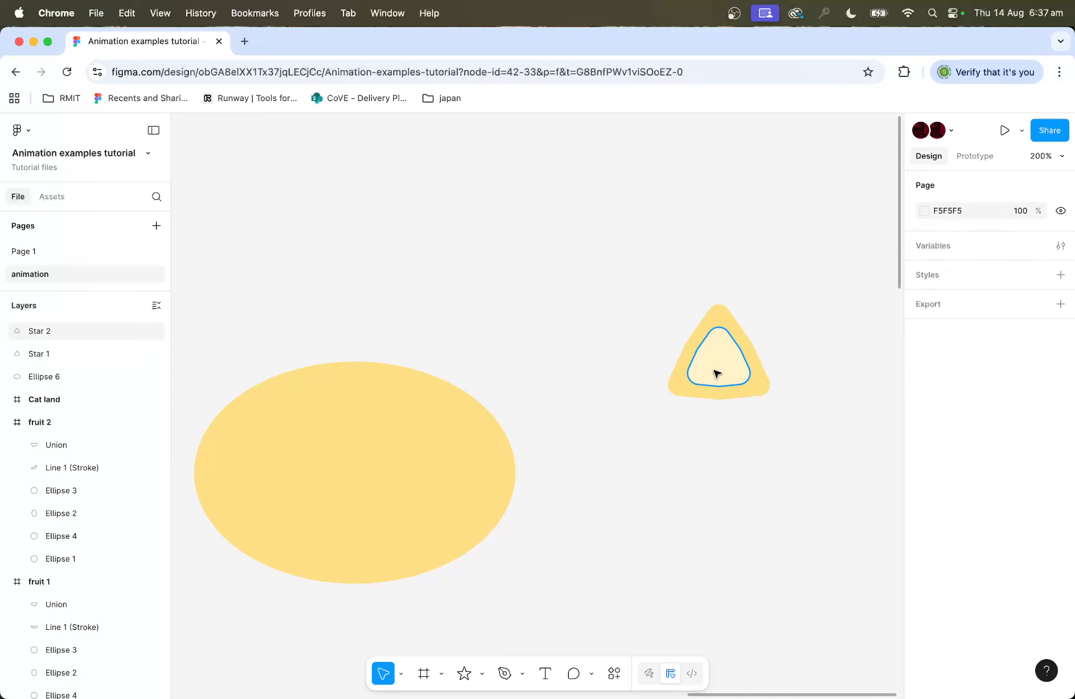
drag(713, 369, 715, 379)
click(811, 310)
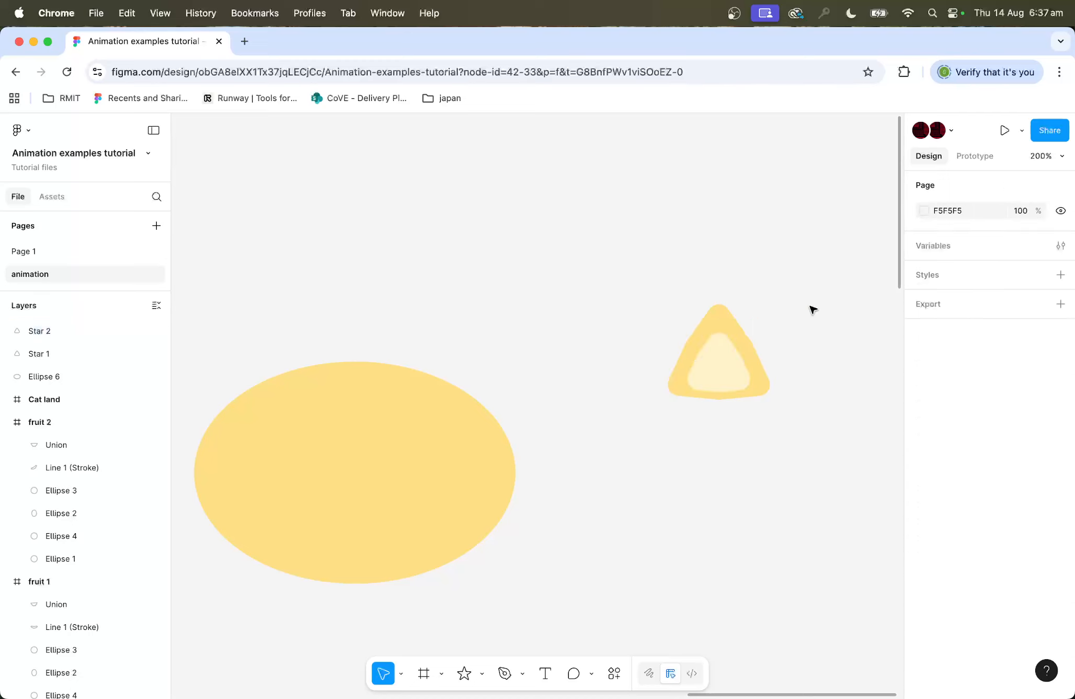
Step: Group the two nested triangles, place the group above the ellipse's upper left, and name it "ear"
drag(811, 310, 644, 443)
key(super+g)
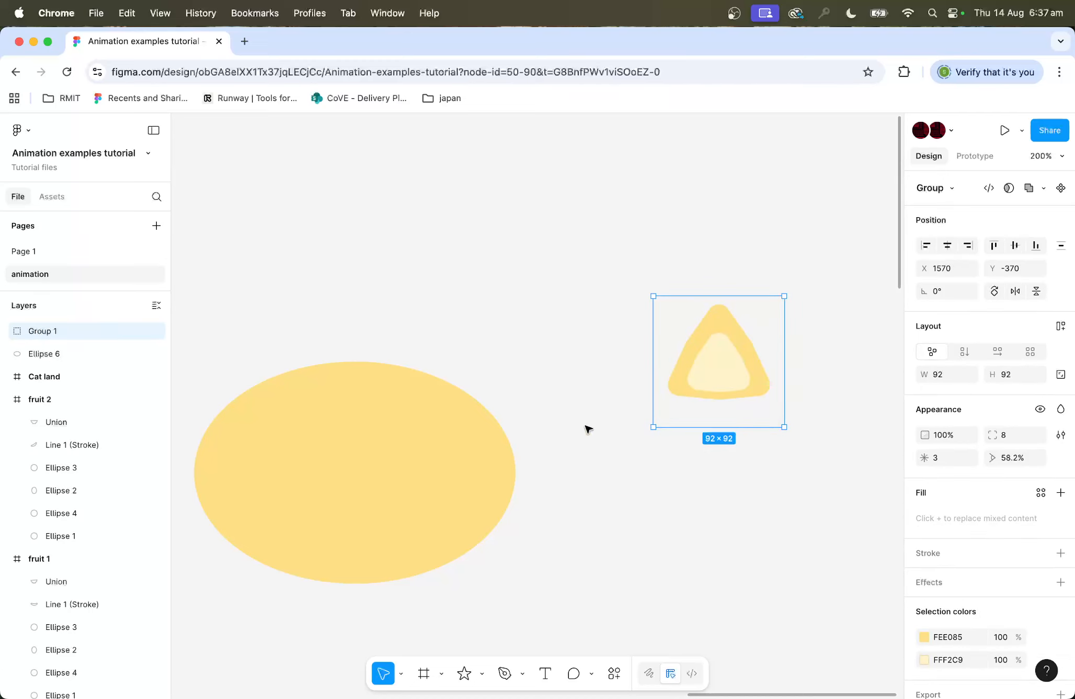
drag(722, 384, 293, 340)
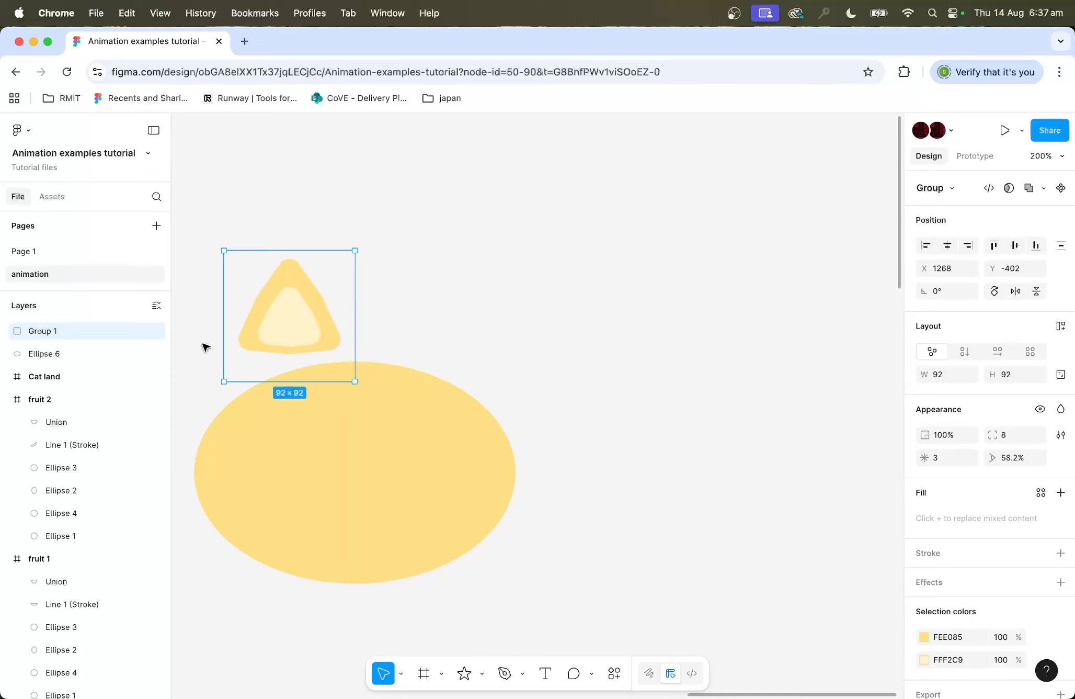
double_click(42, 331)
text(ear)
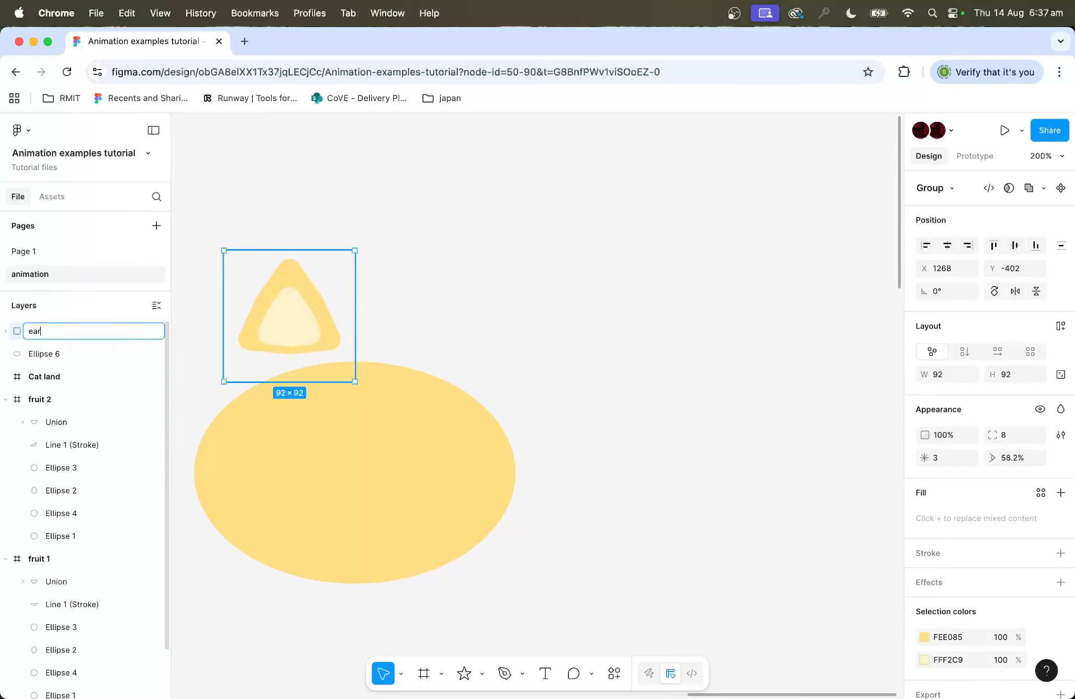
click(470, 288)
Step: Set the ear on the ellipse's upper-left edge, rotated to about 26.83°, and send it behind the ellipse
click(283, 350)
drag(283, 350, 262, 379)
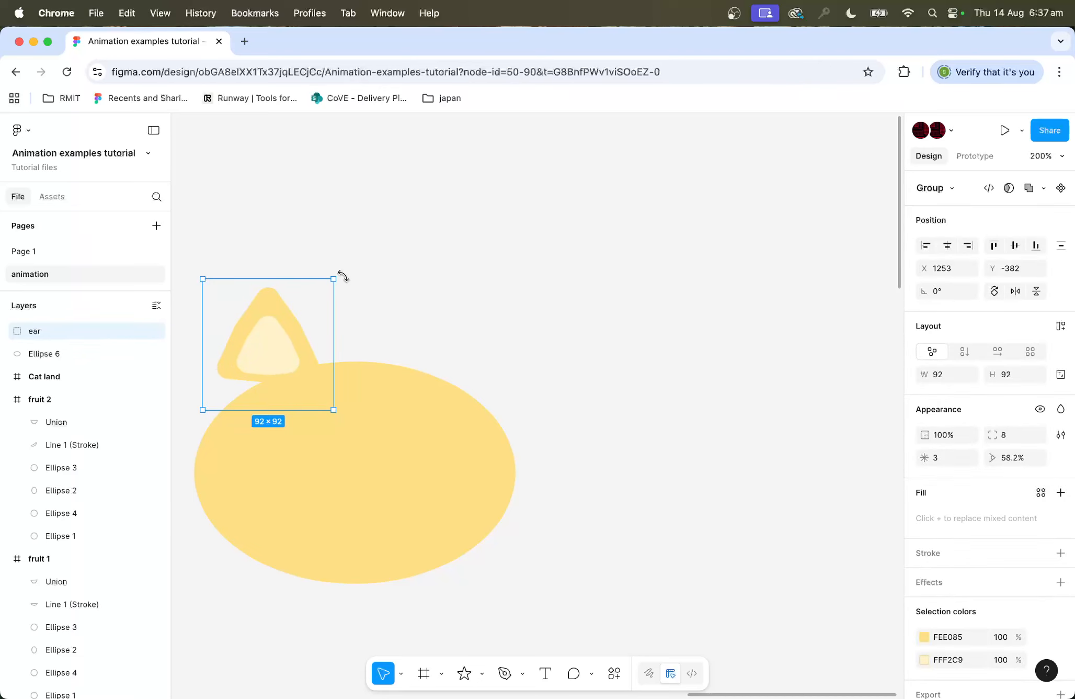
drag(339, 276, 321, 248)
scroll(372, 271, left, 5)
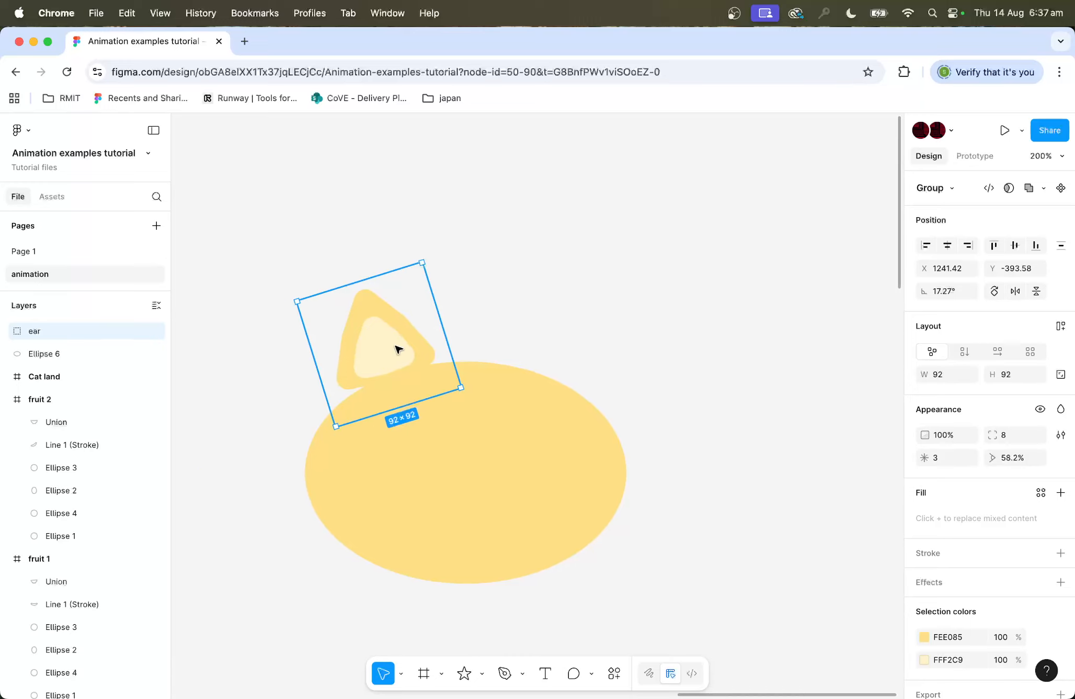
drag(398, 348, 384, 374)
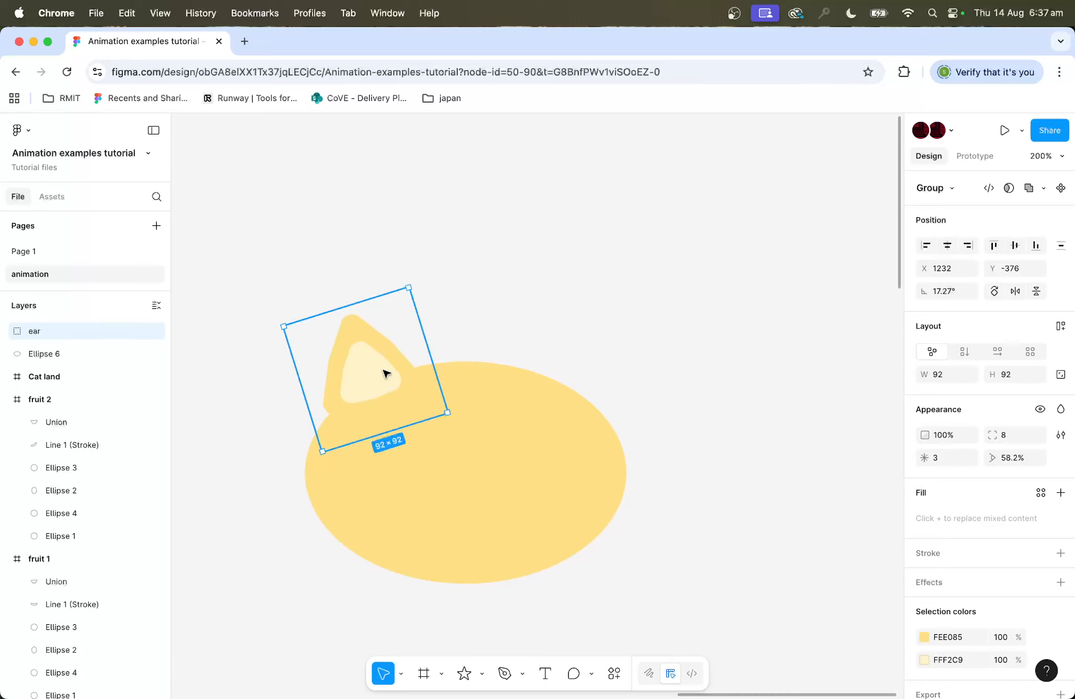
key([)
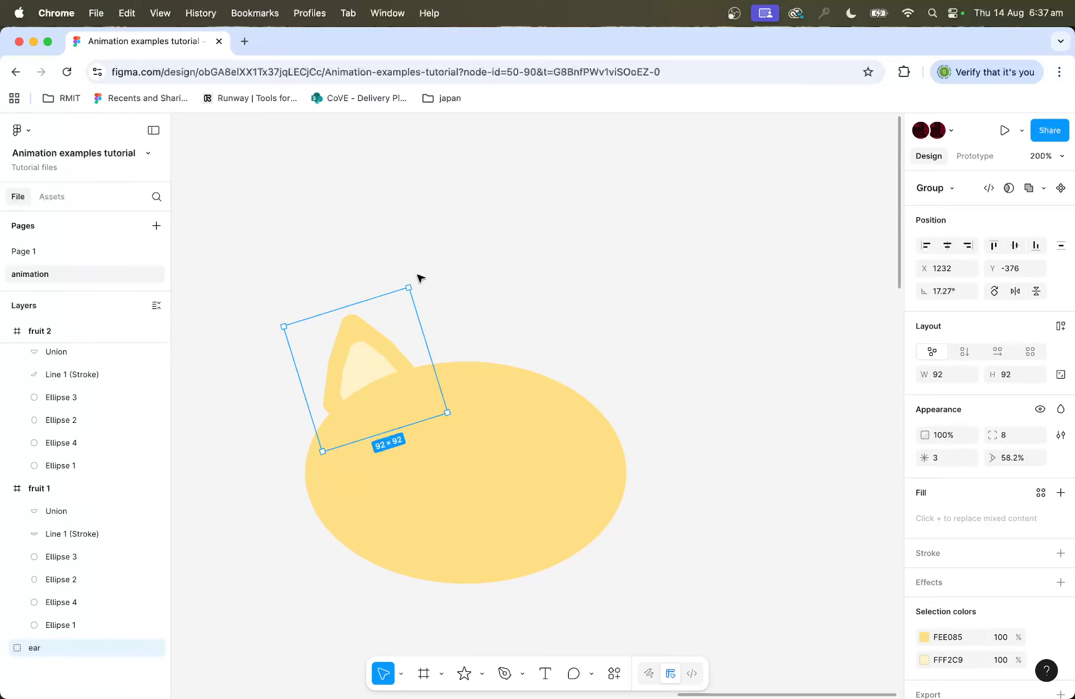
drag(412, 279, 398, 271)
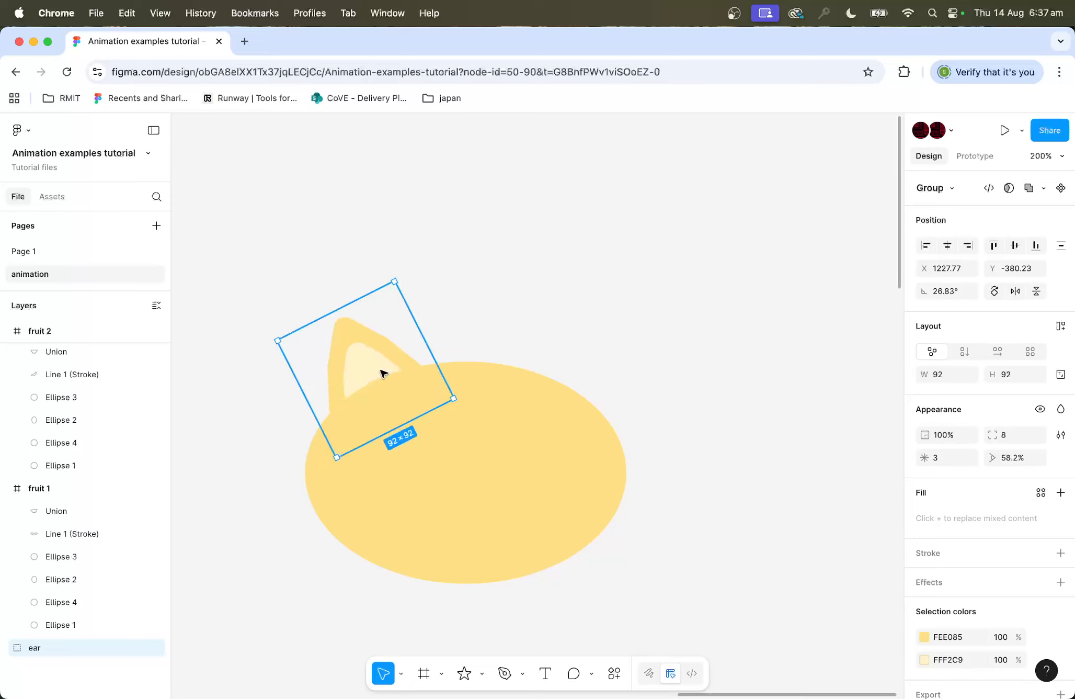
Step: Duplicate the ear to the head's upper right and tilt it outward so it mirrors the first ear
drag(383, 372, 545, 365)
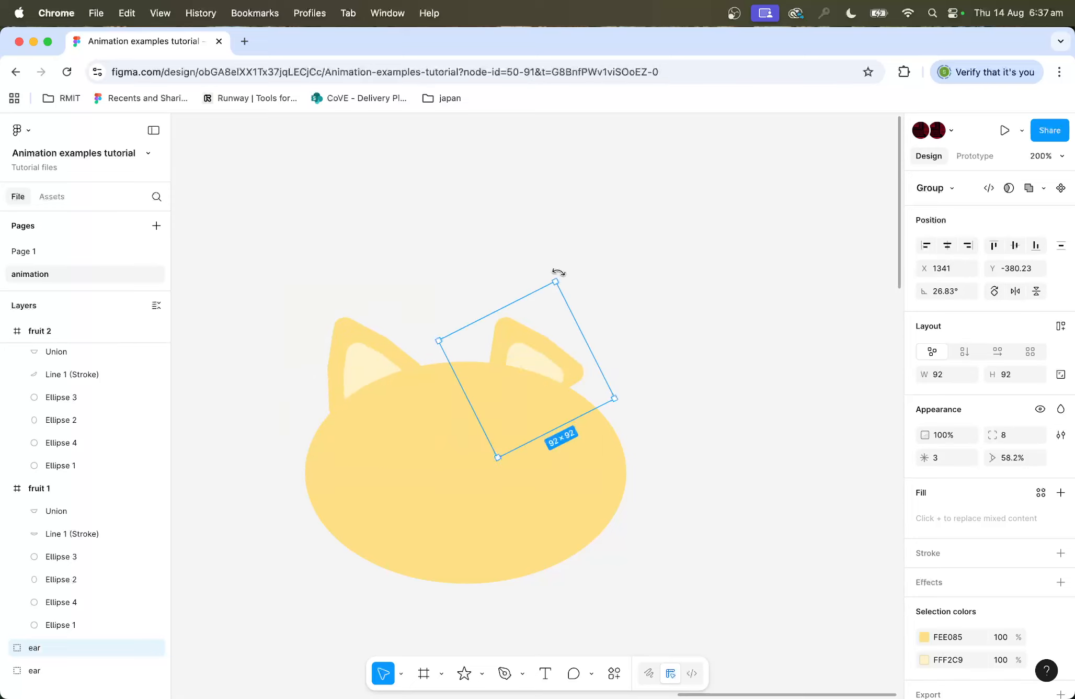
drag(558, 272, 633, 314)
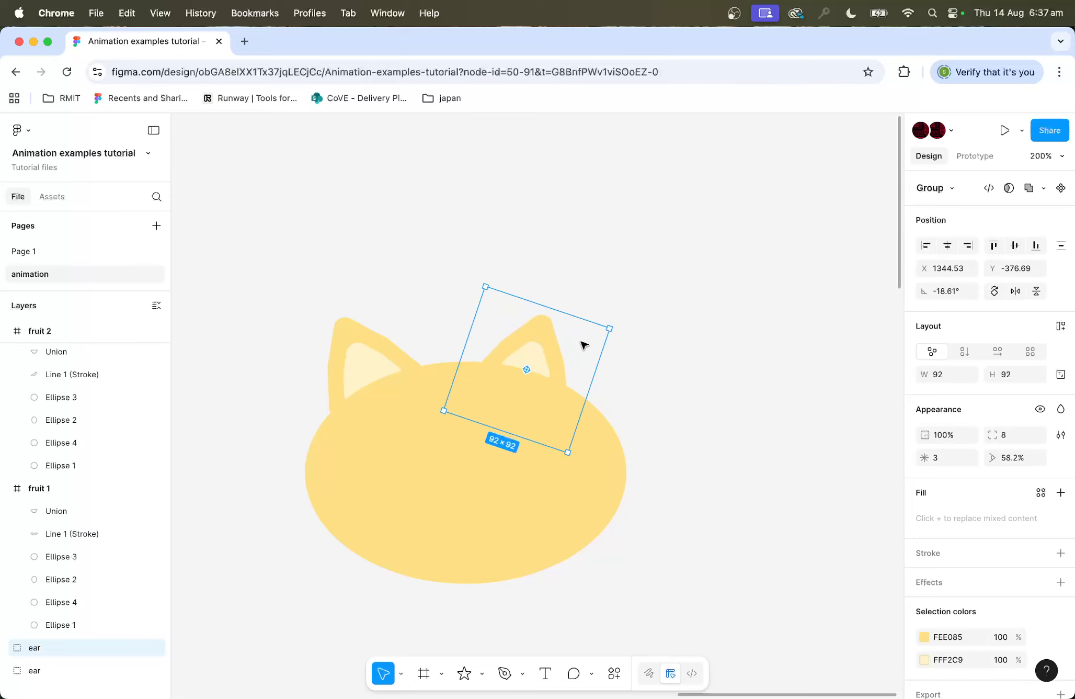
drag(581, 343, 588, 352)
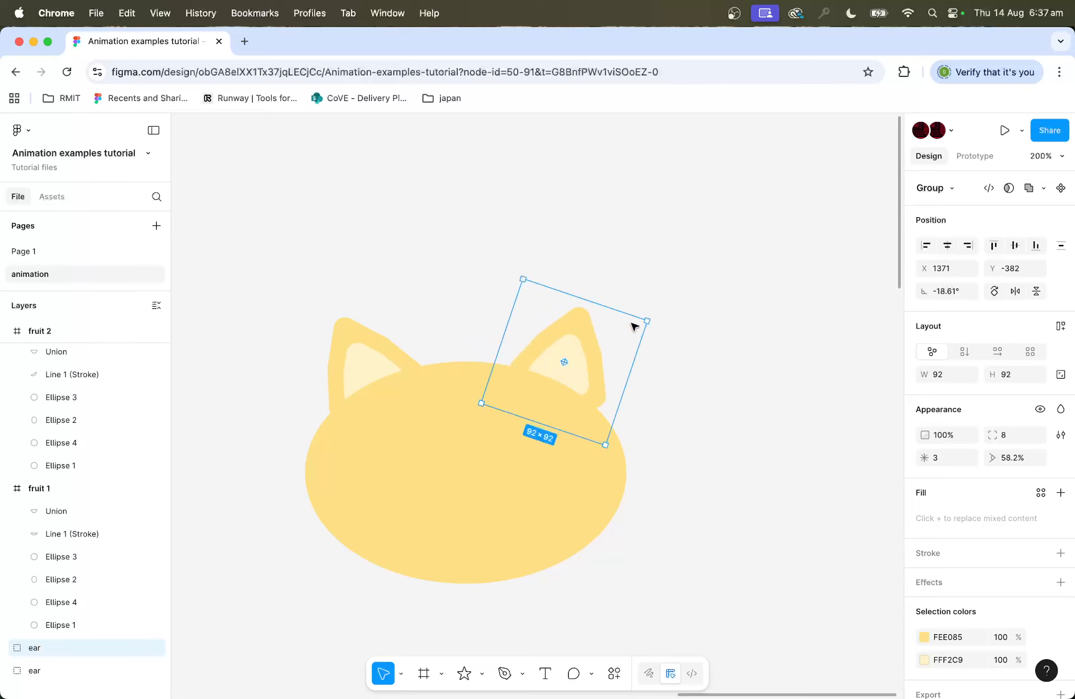
click(667, 322)
click(600, 341)
drag(651, 312, 655, 338)
drag(586, 369, 578, 372)
click(695, 360)
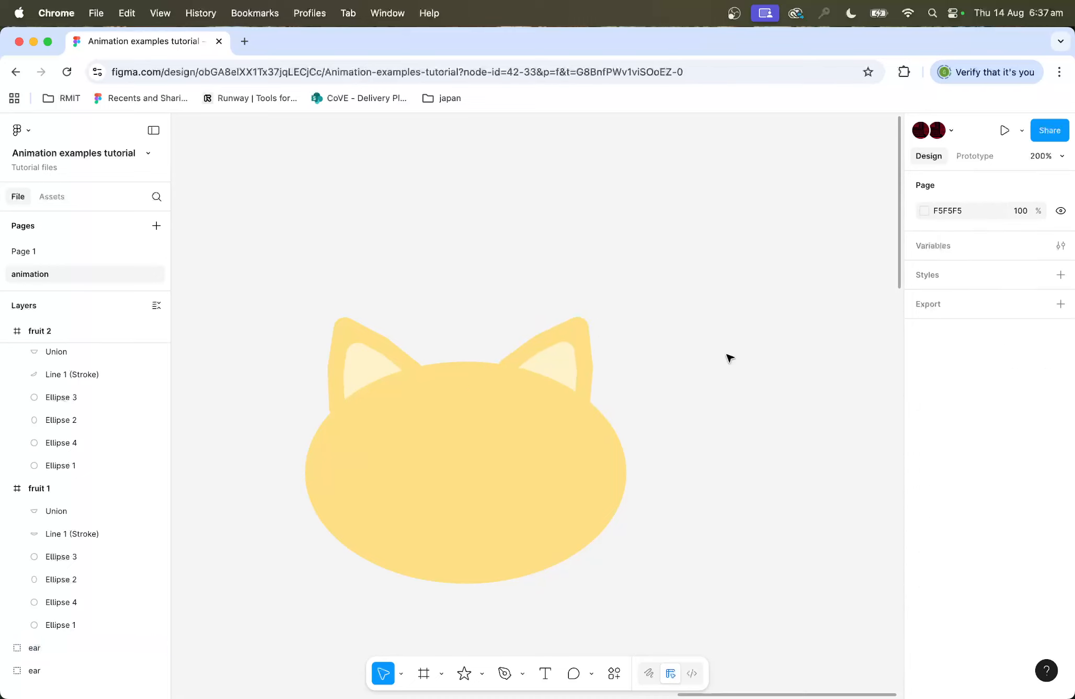
Step: Draw a circle about 54 × 54 on the left half of the face as an eye and fill it white (FFFFFF)
click(481, 674)
click(516, 593)
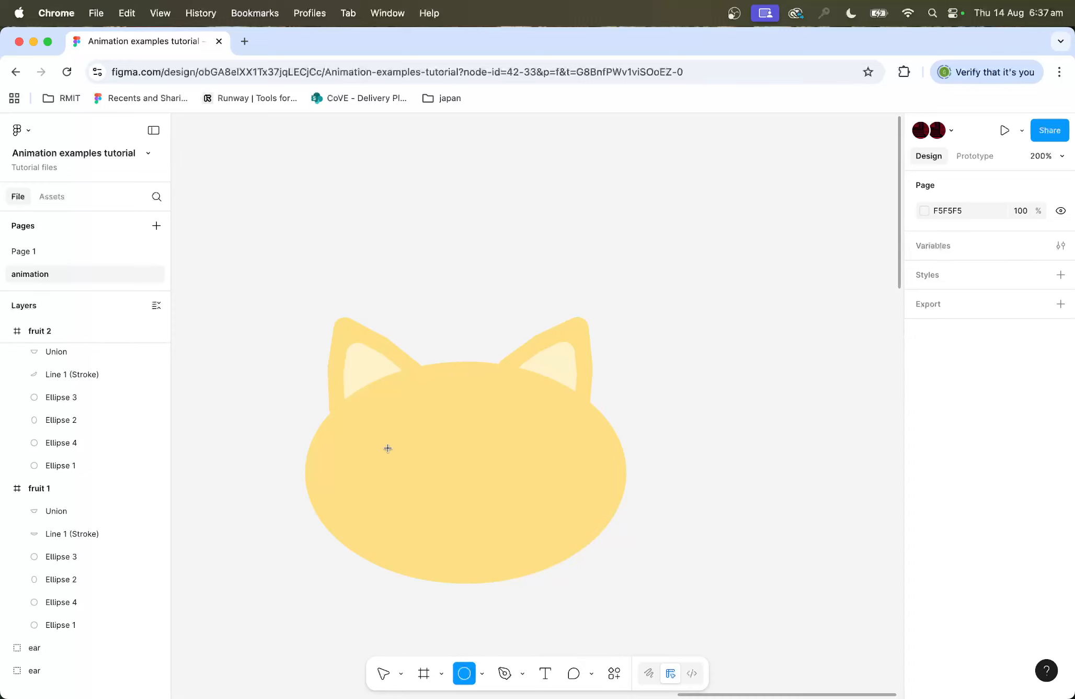
drag(357, 423, 435, 500)
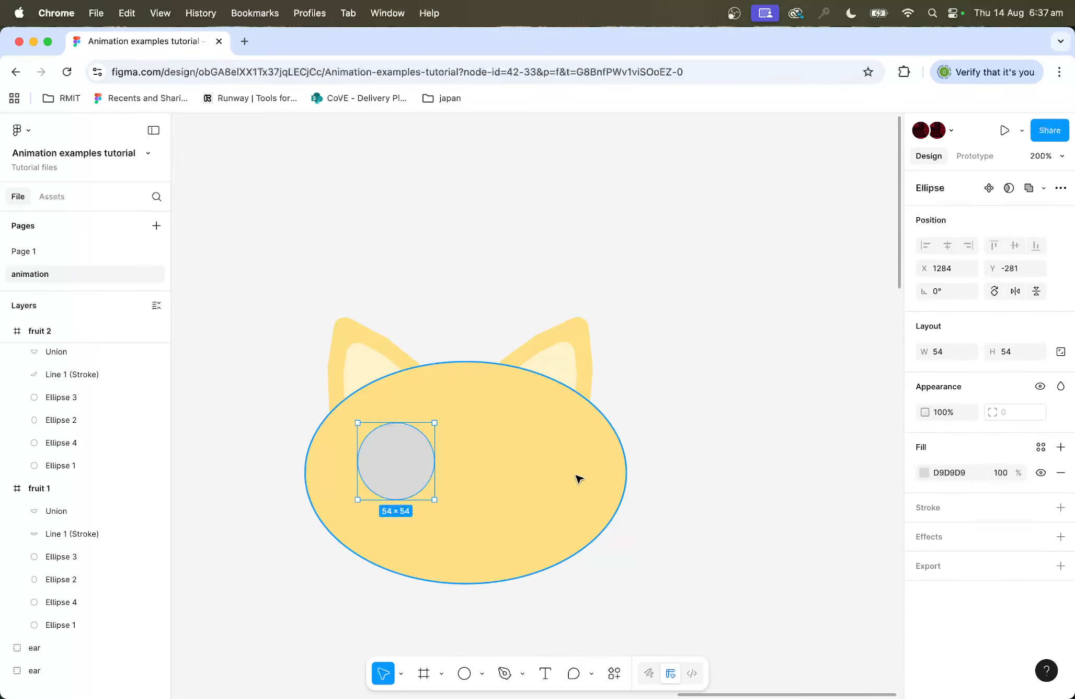
click(927, 474)
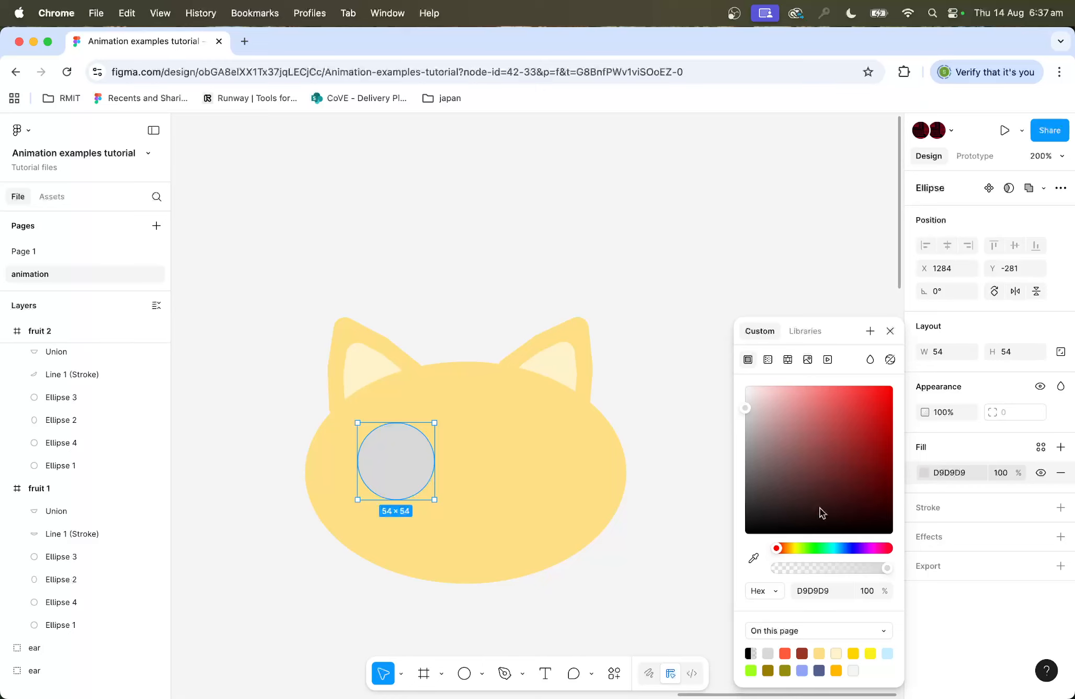
drag(821, 509, 684, 356)
click(643, 391)
drag(409, 463, 417, 450)
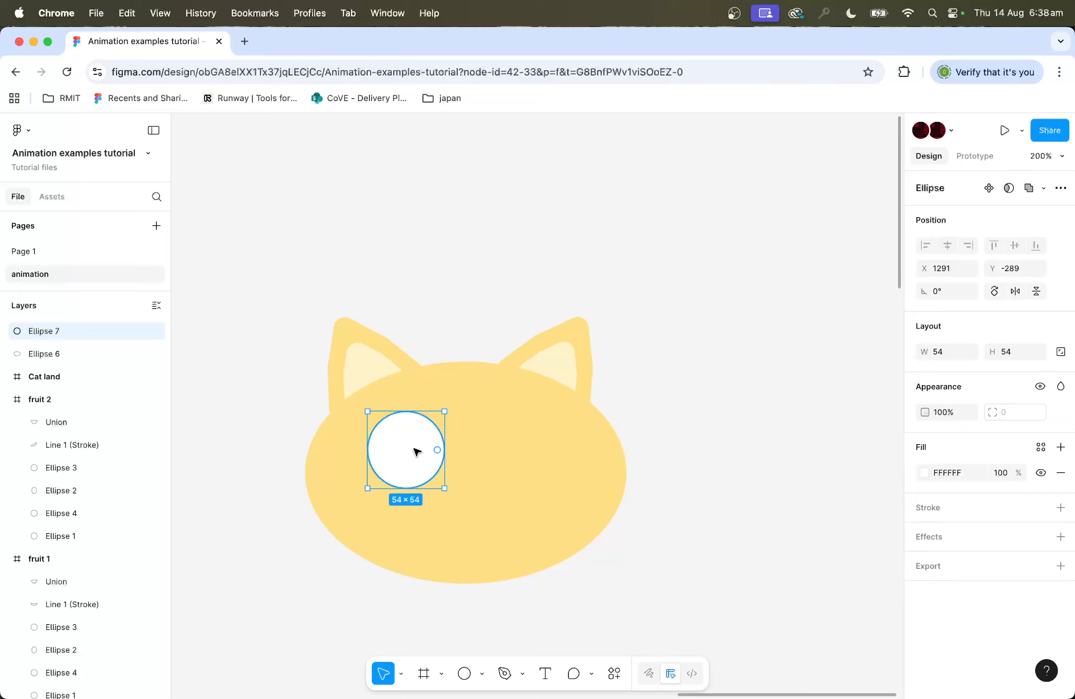
Step: Add a pupil by duplicating the white eye circle, scaling it about its centre to about 28 × 28 and filling it black (000000)
key(super+d)
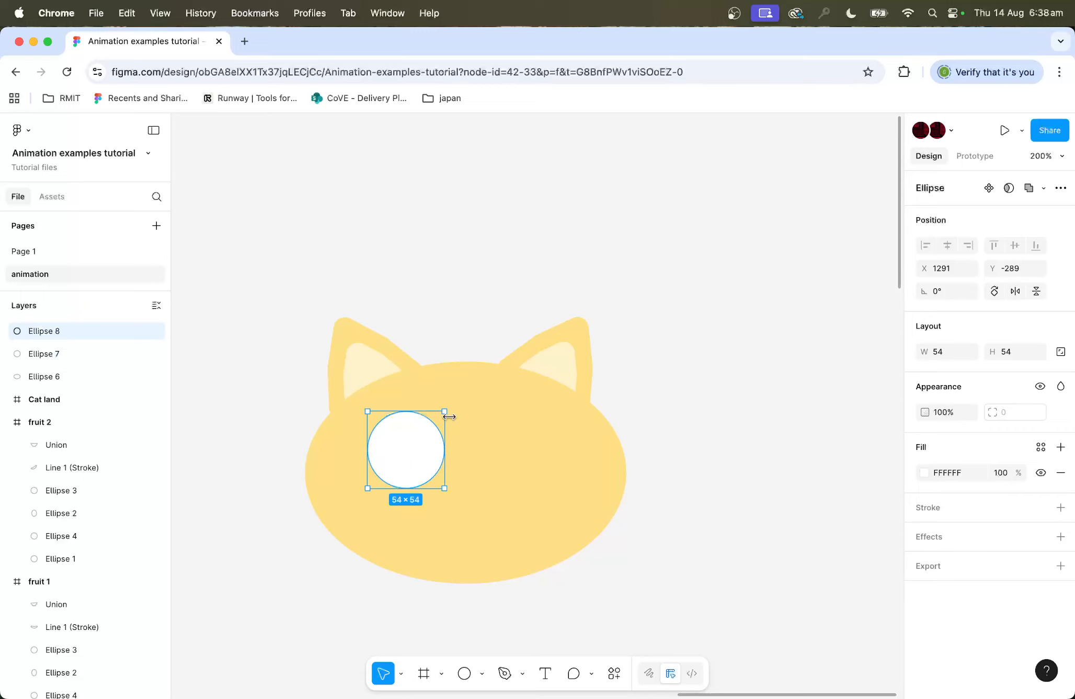
drag(446, 412, 424, 429)
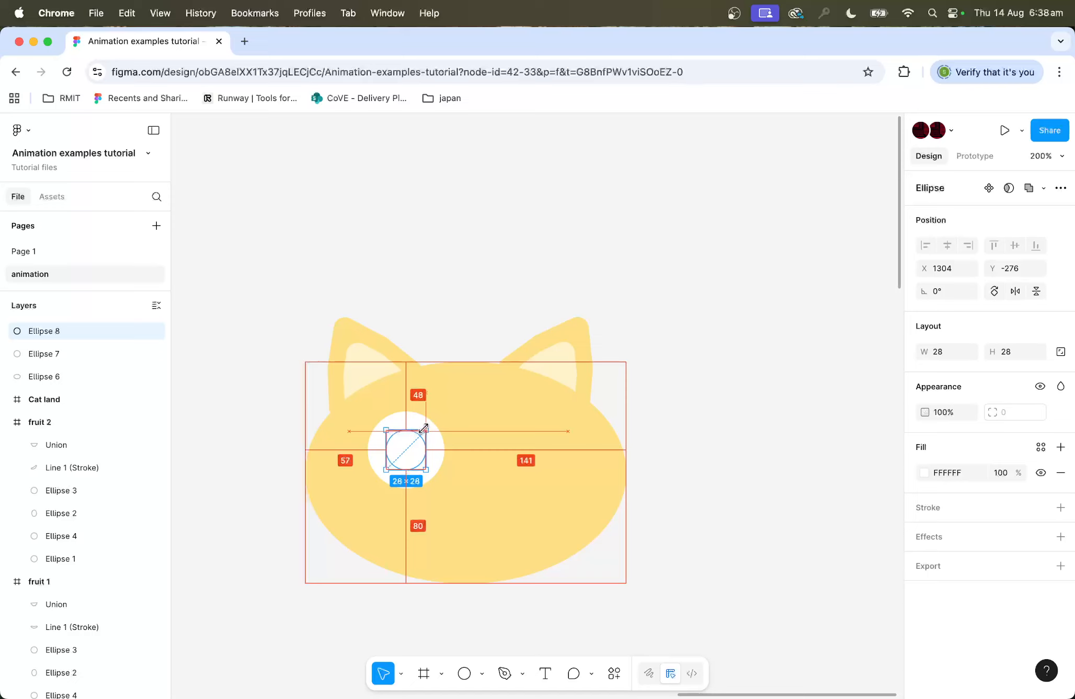
click(926, 471)
drag(840, 506, 698, 576)
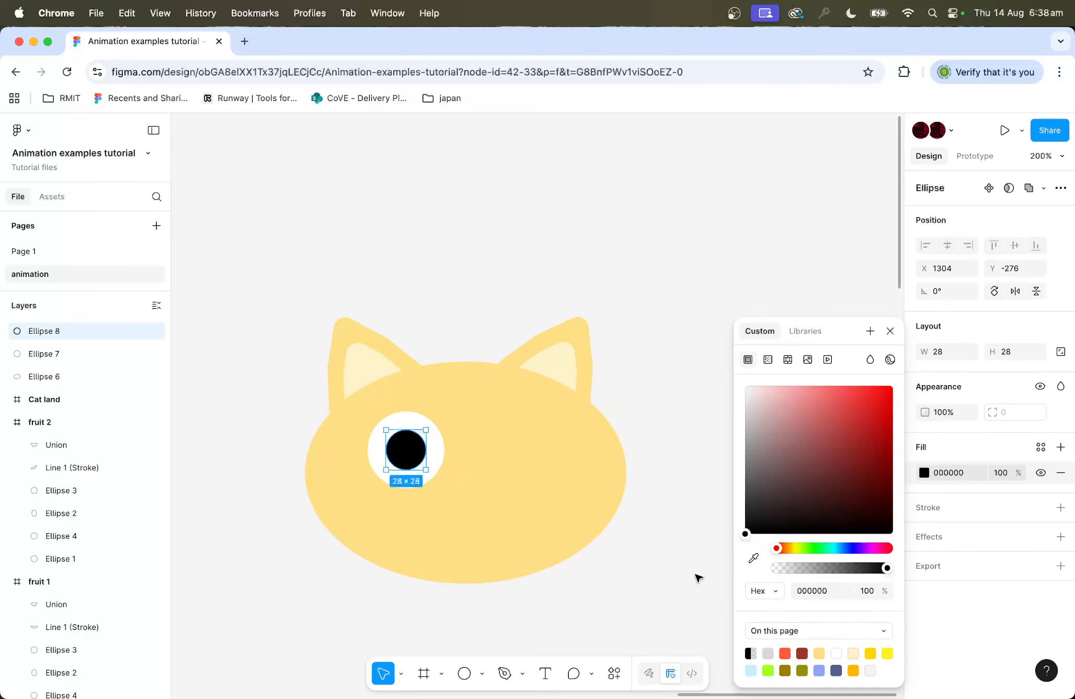
click(675, 473)
Step: Duplicate the eye white and pupil together onto the right half of the face, level with the originals and about 31 apart
click(435, 447)
shift+click(415, 448)
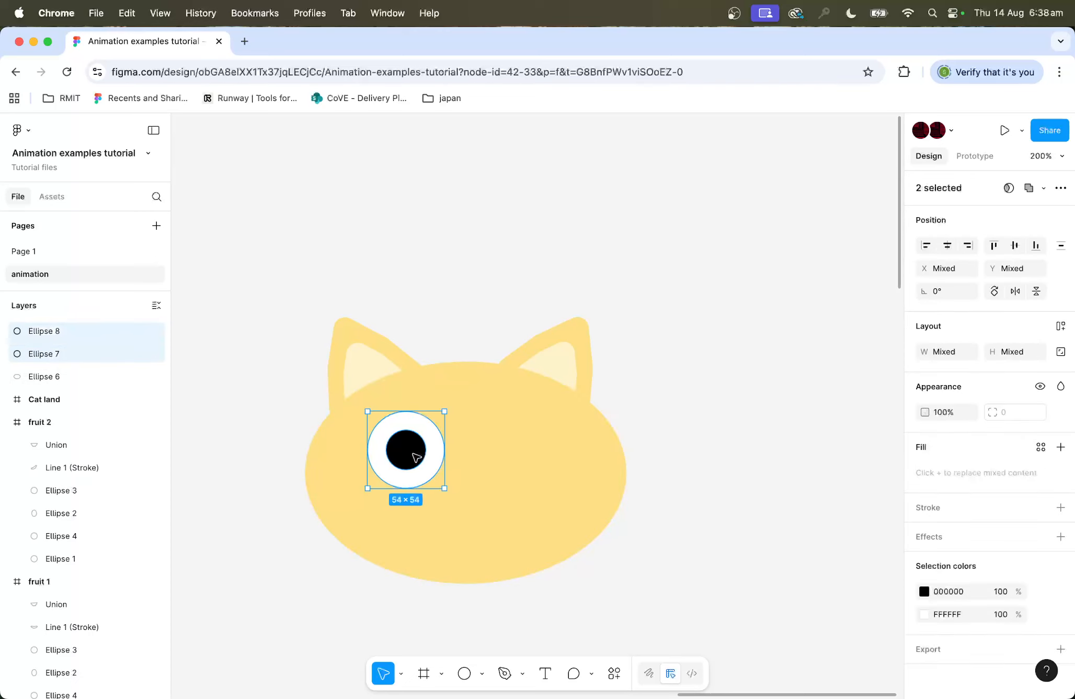
drag(416, 448, 534, 455)
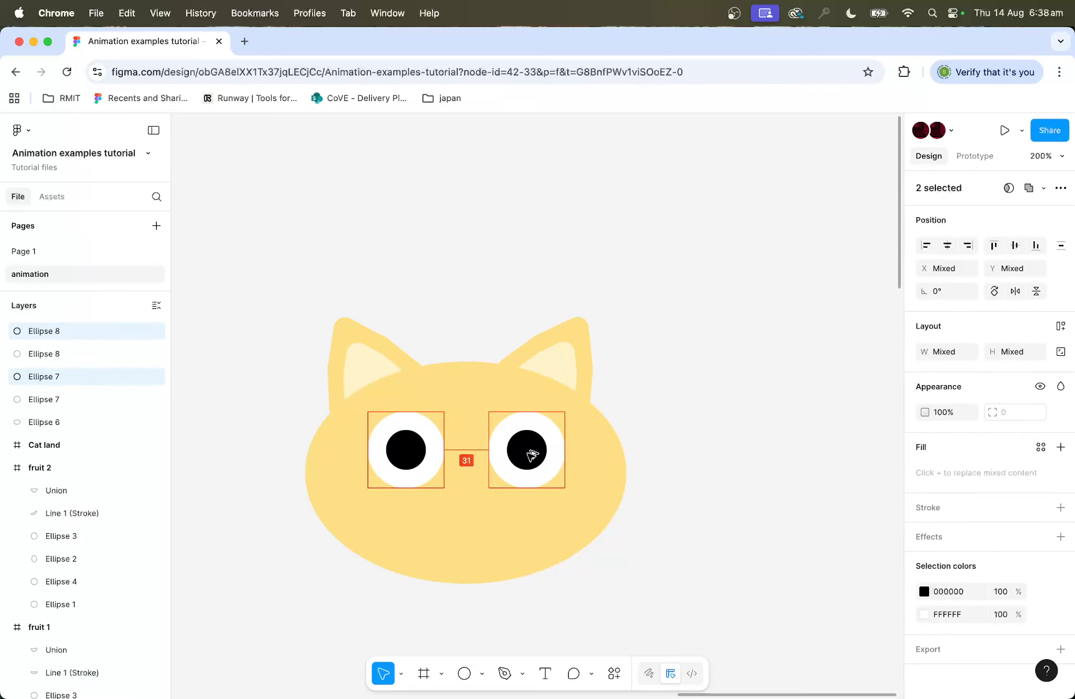
click(720, 387)
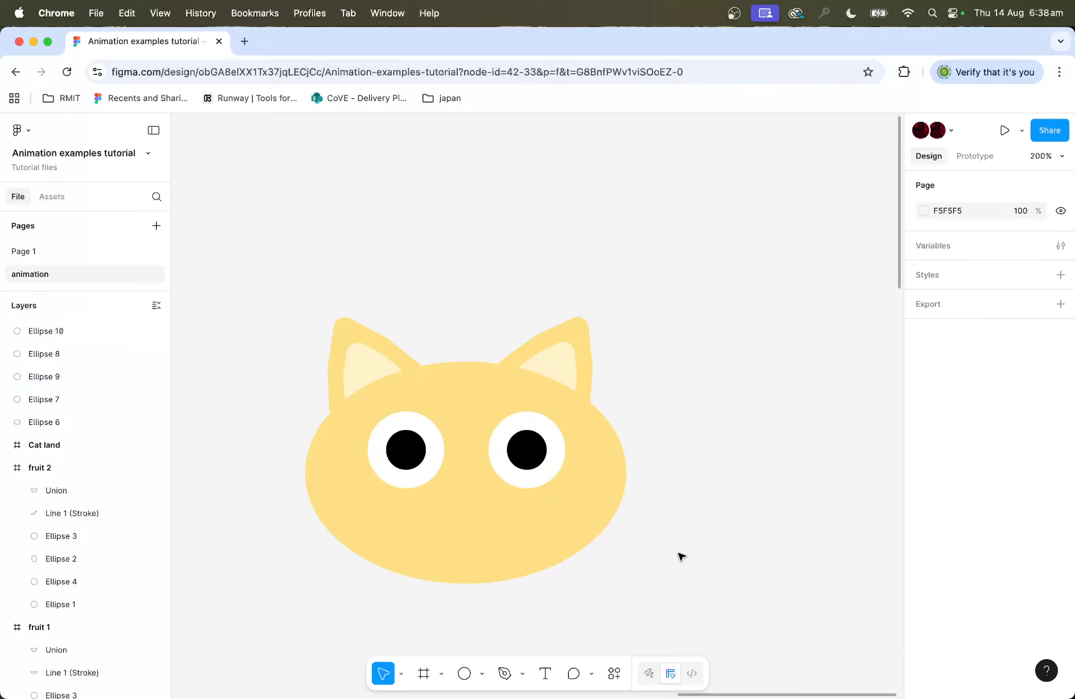
Step: Draw a star about 40 × 40 beside the lower right of the cat head and set its point count to 3
click(482, 674)
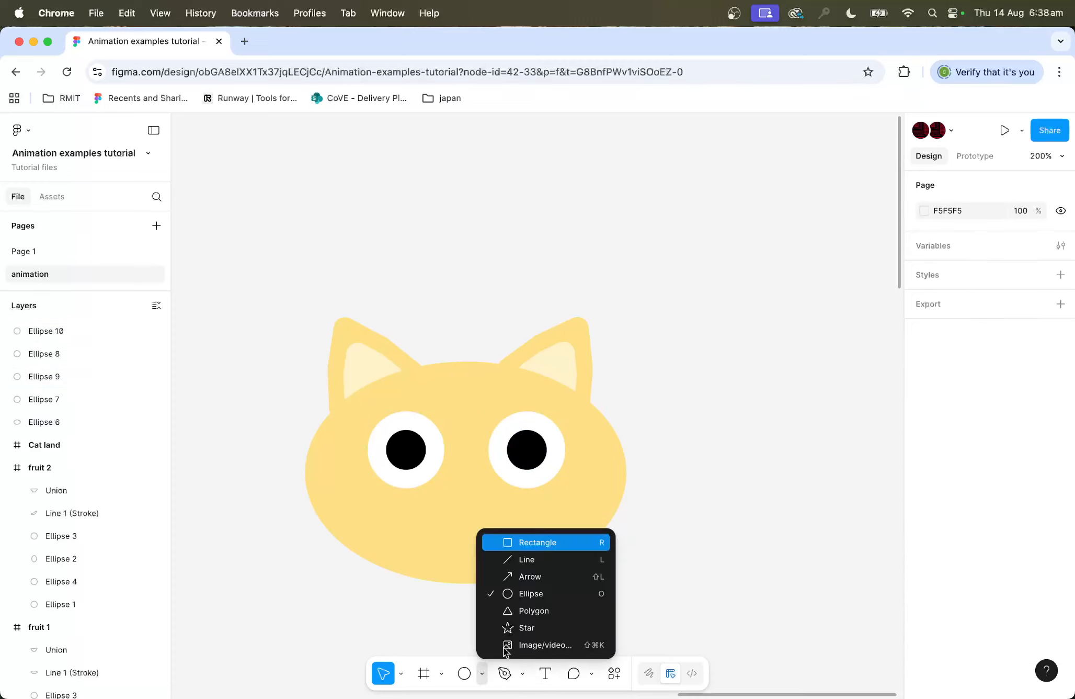
click(525, 627)
drag(679, 513, 736, 571)
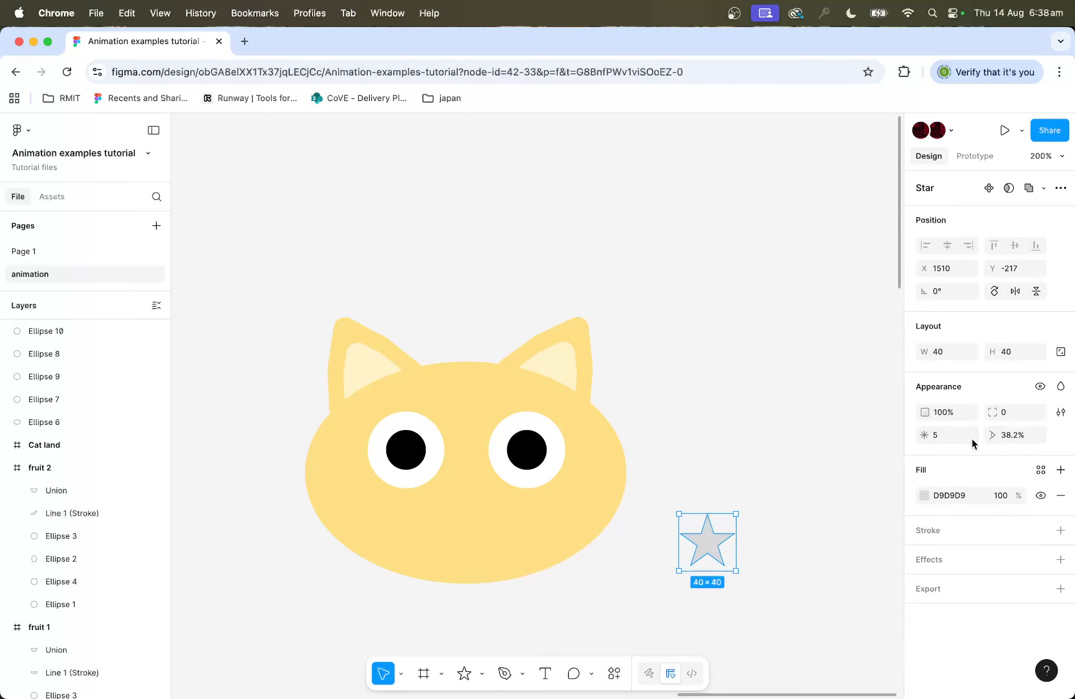
key(Return)
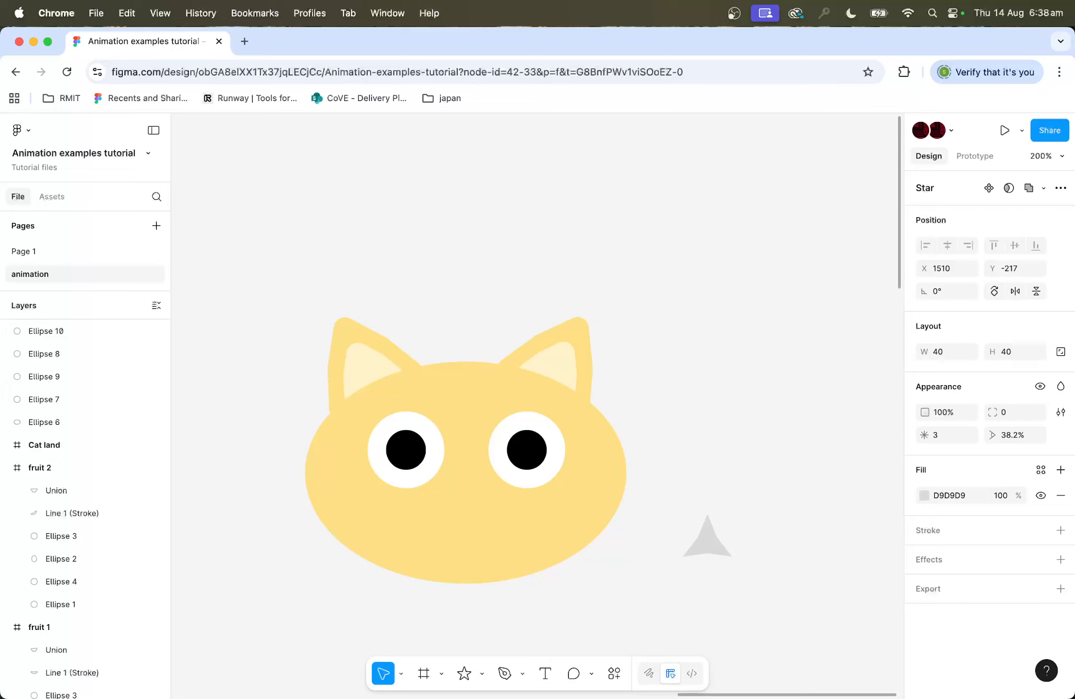
Step: Set the small three-pointed star's ratio to 58.2% and its corner radius to 6
click(1037, 432)
text(43.2)
key(Return)
click(1011, 409)
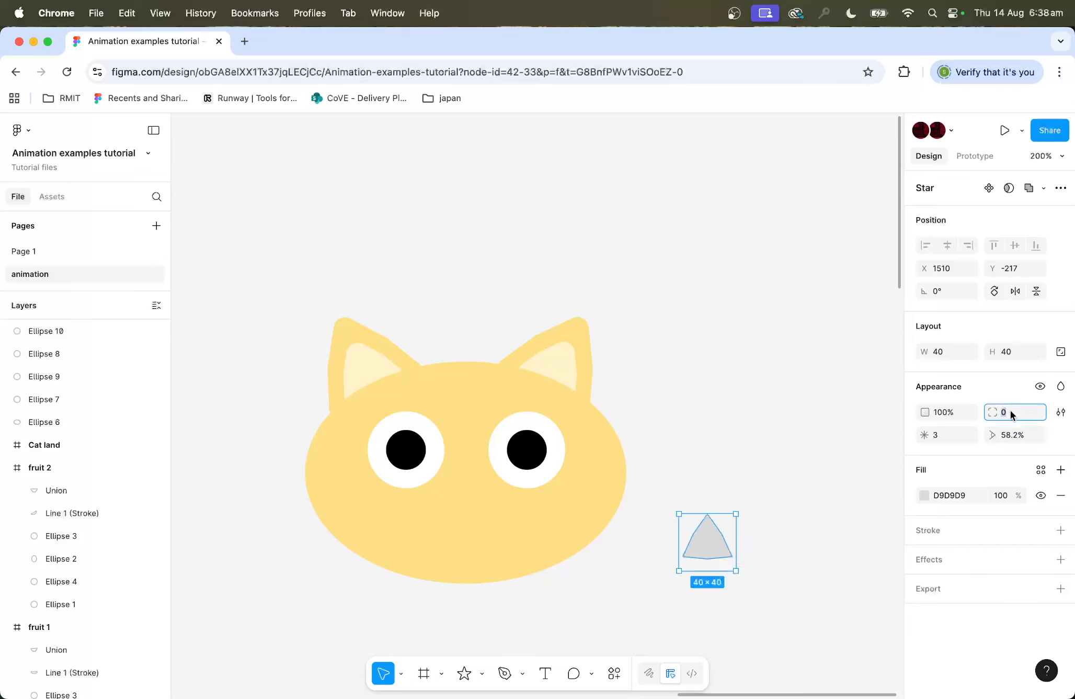
text(4)
key(Return)
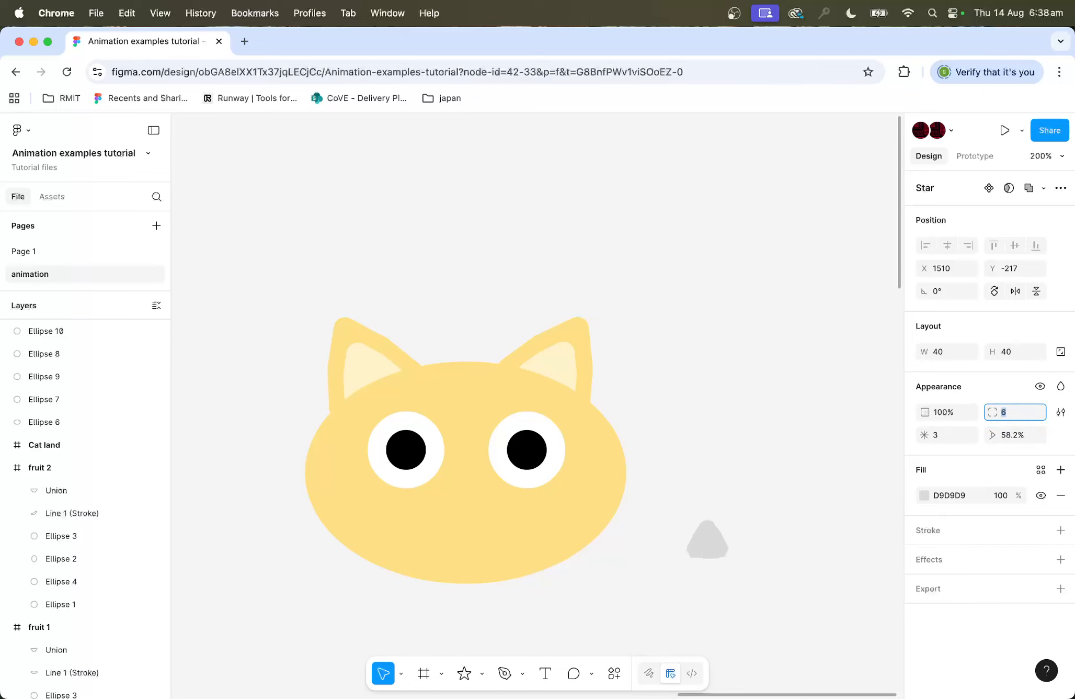
Step: Rotate the small three-pointed star 180° so its point faces down and scale it about its centre to 30 × 30
click(790, 429)
click(715, 545)
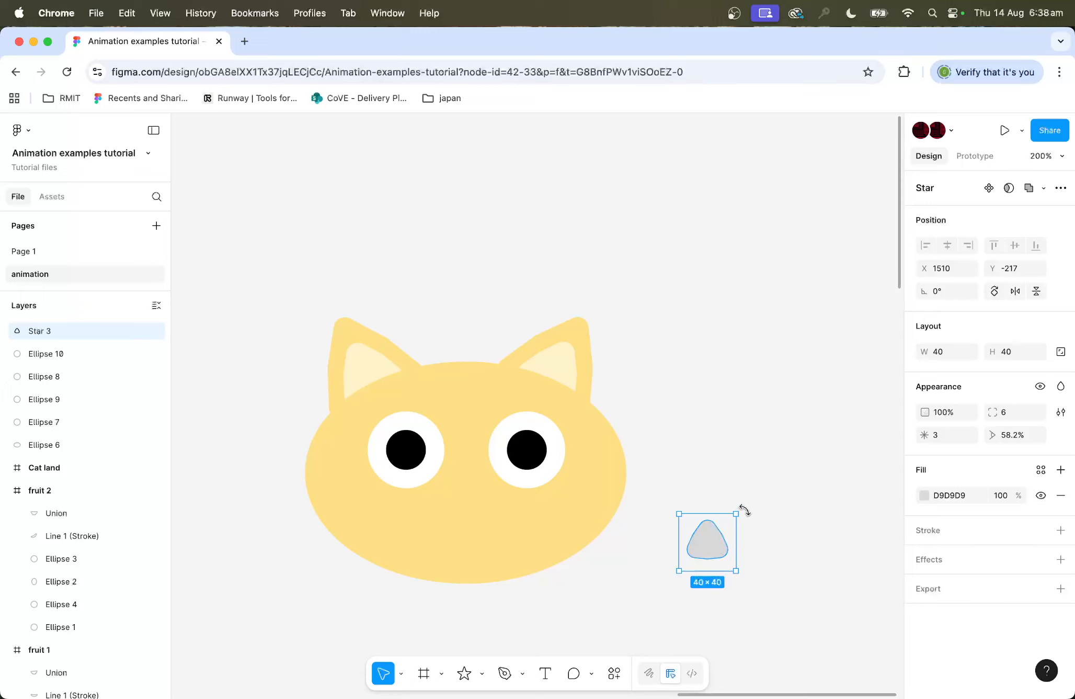
drag(744, 510, 660, 576)
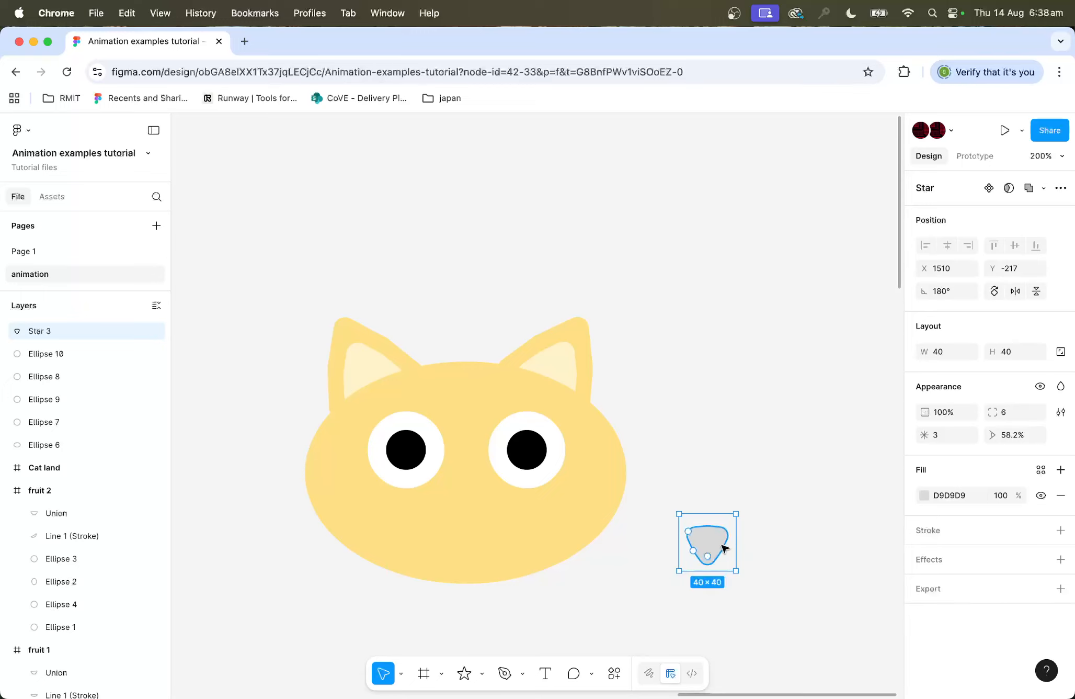
drag(736, 514, 726, 520)
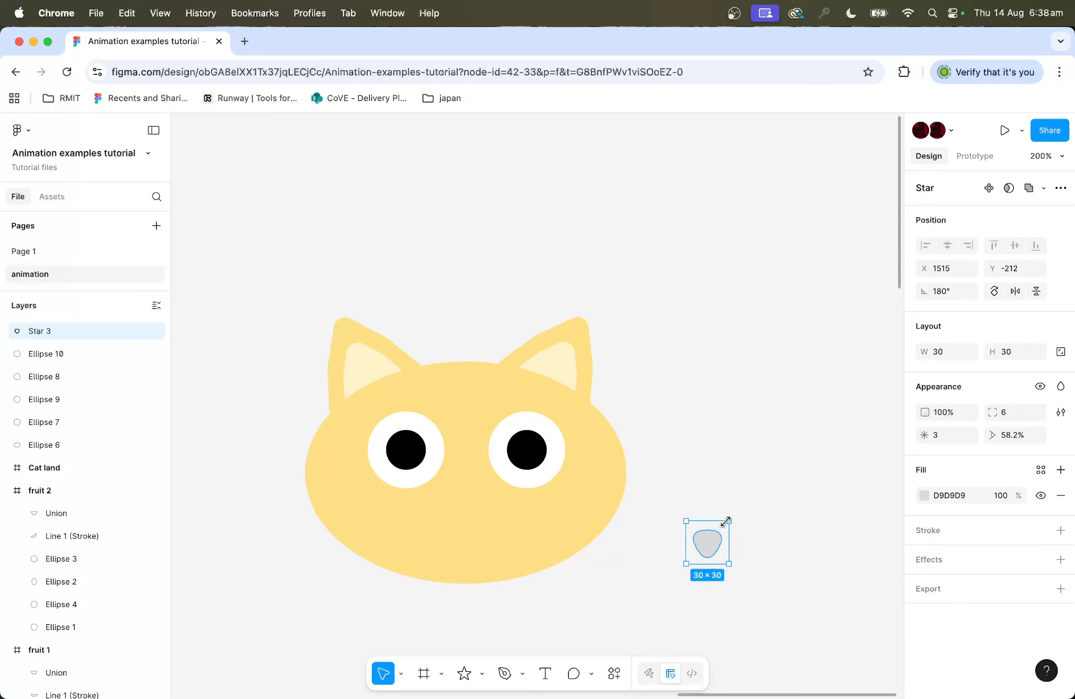
Step: Fill the rounded triangle with brown C9996D and place it on the face as the nose, centred just below the eyes
click(924, 495)
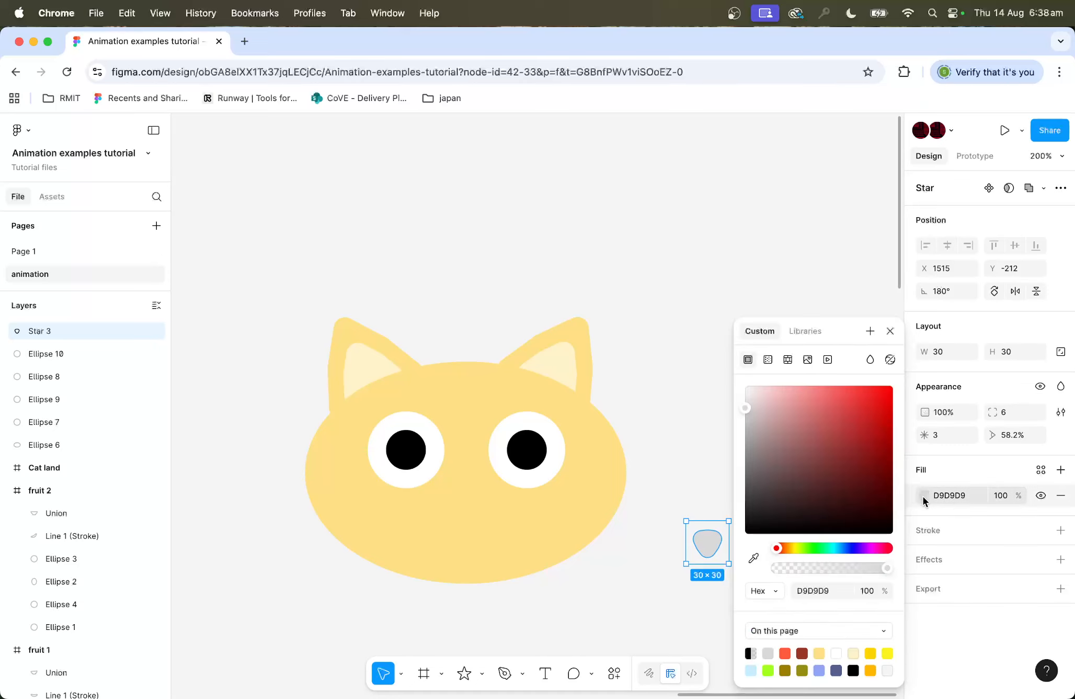
click(785, 547)
click(877, 386)
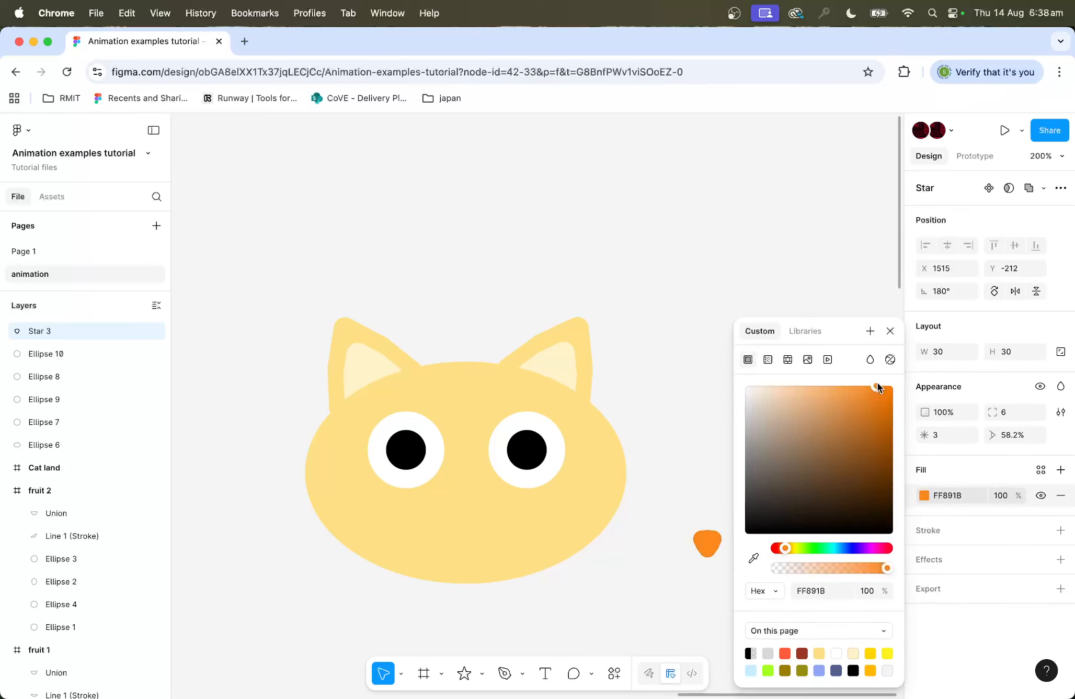
drag(877, 382, 812, 422)
click(718, 454)
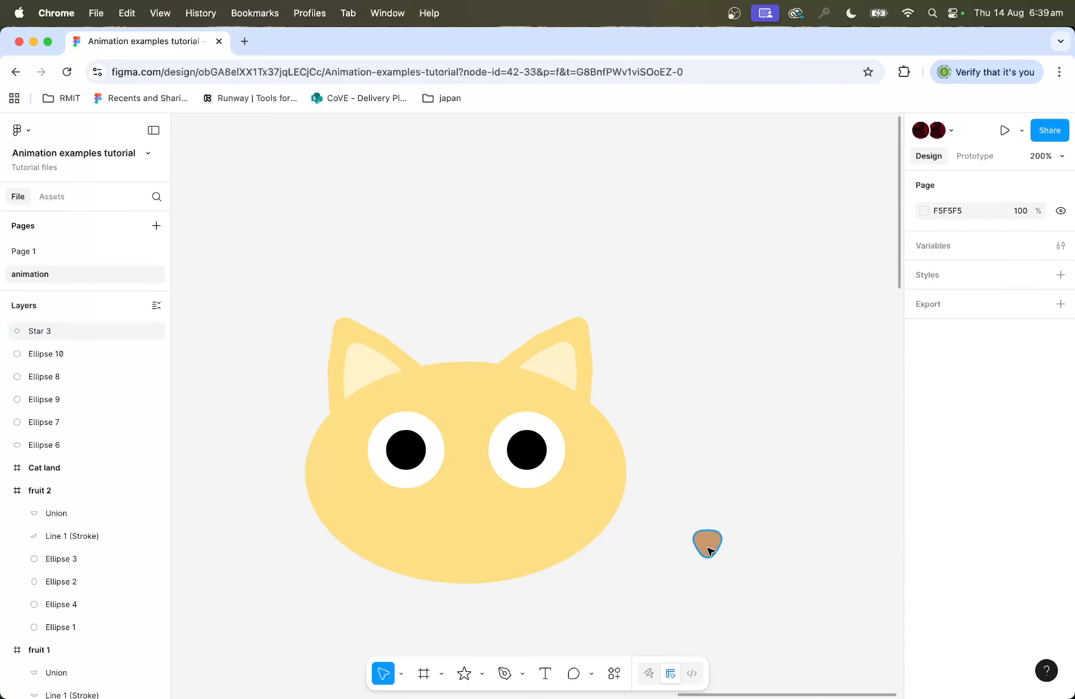
drag(708, 544, 469, 513)
Step: With the Pen tool, draw a vertical line about 13 long down from the nose tip, continuing about 24 diagonally to the lower left
scroll(698, 528, up, 5)
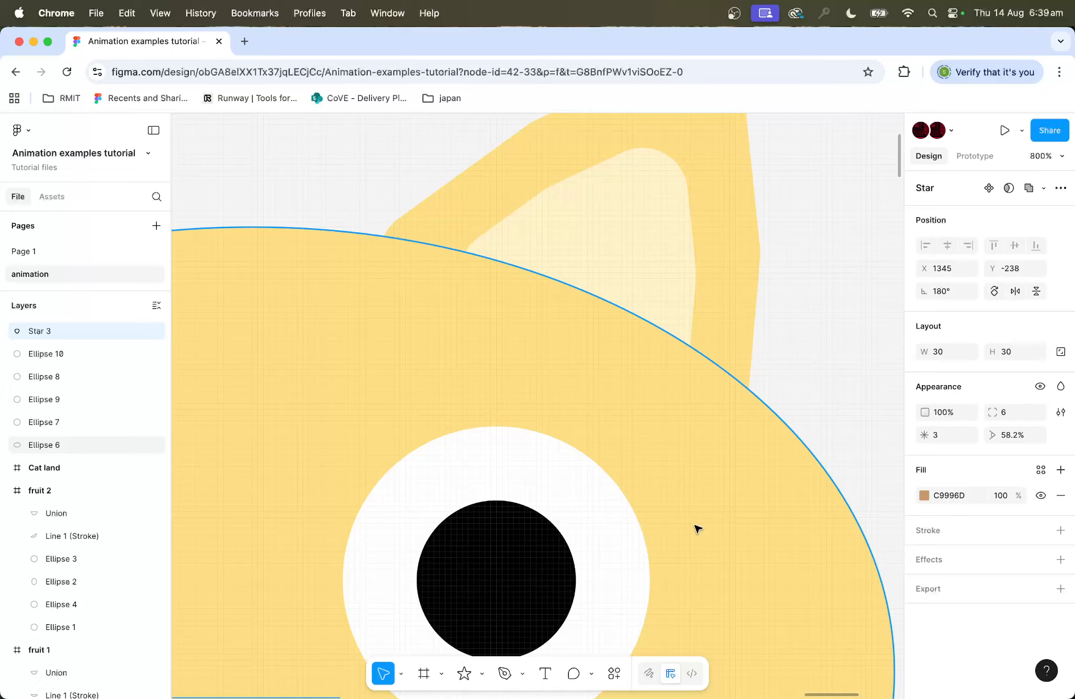
scroll(547, 516, down, 10)
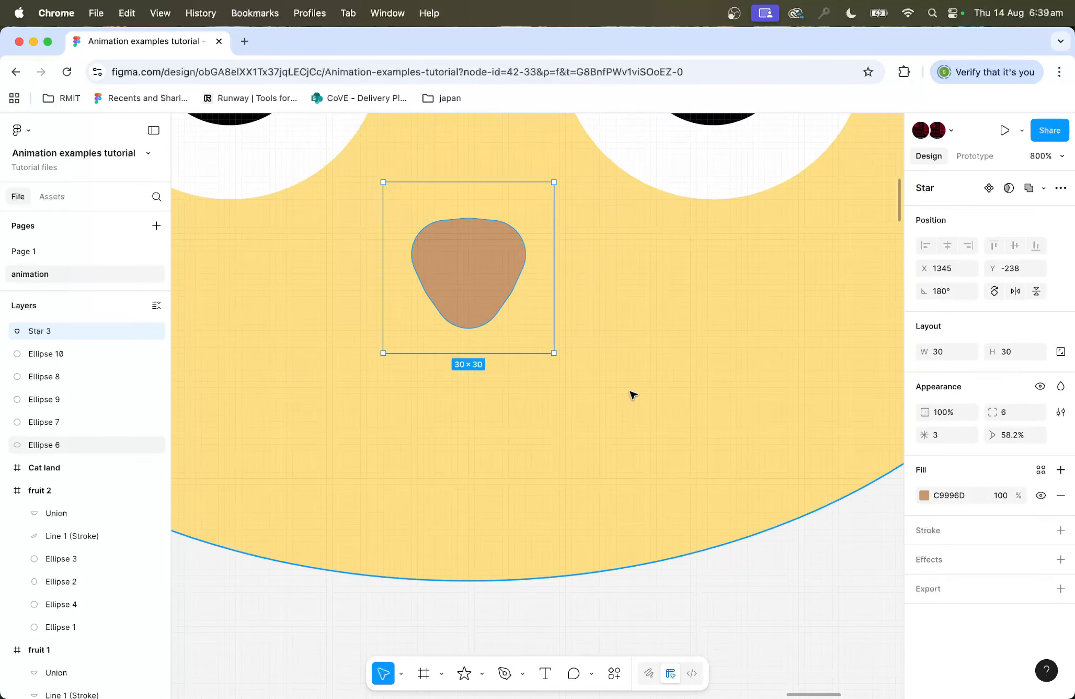
click(505, 673)
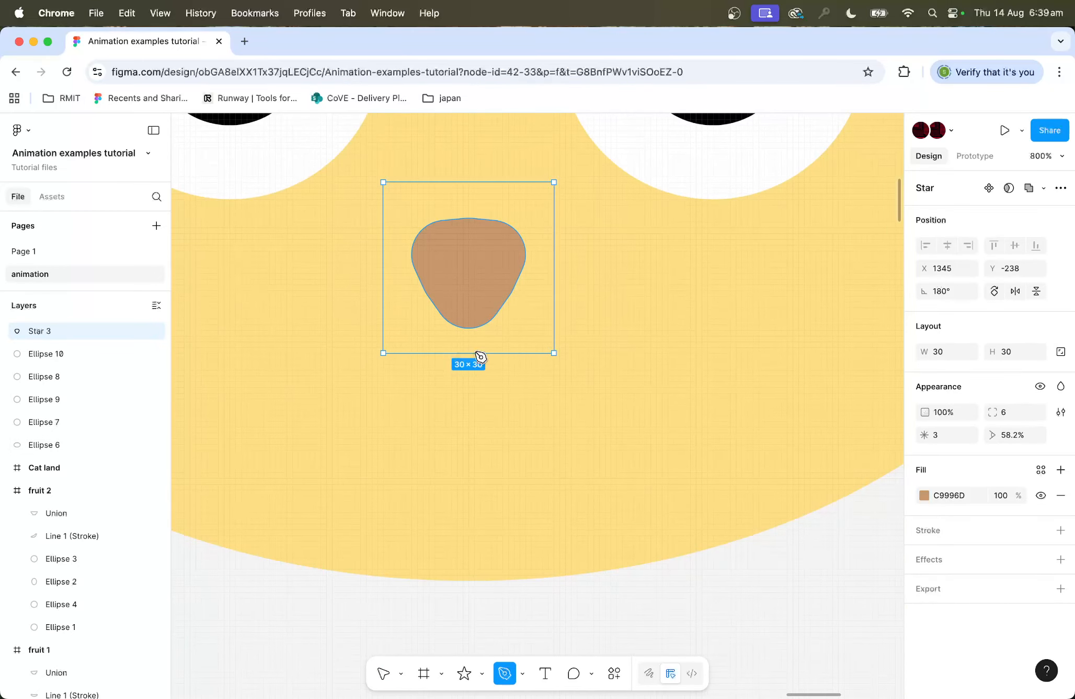
click(471, 319)
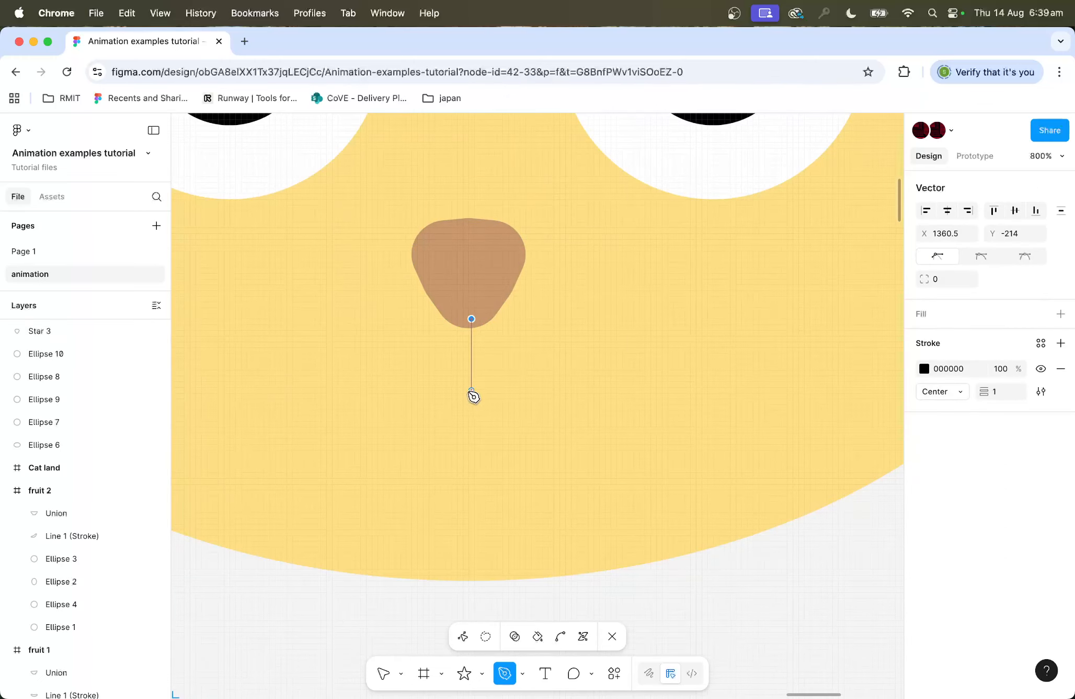
click(471, 392)
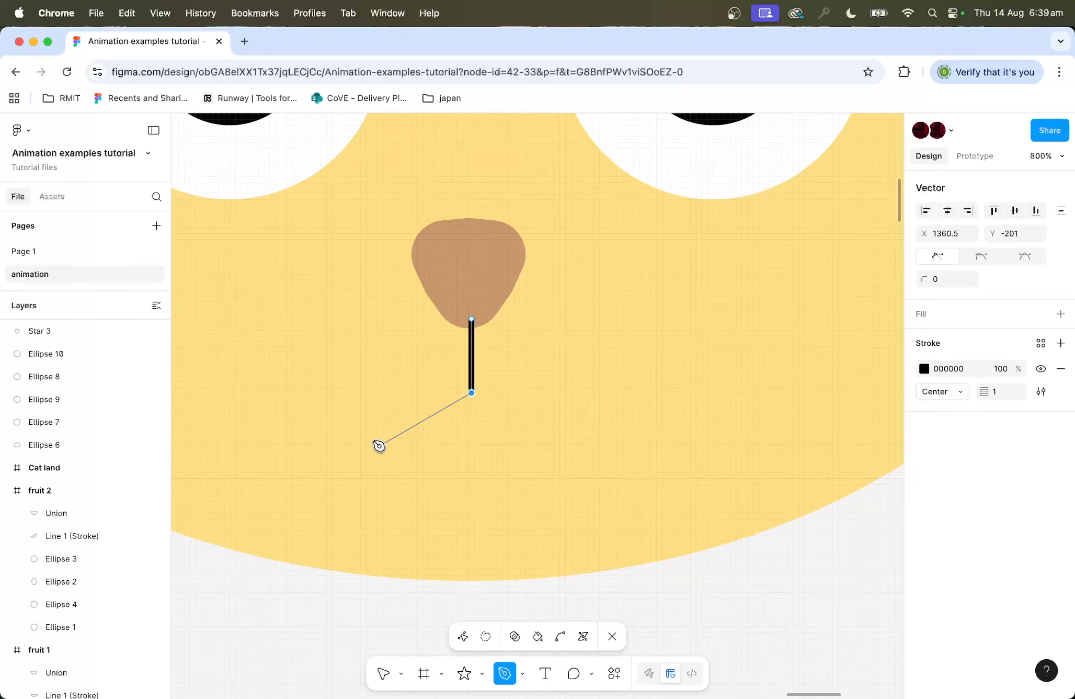
click(350, 456)
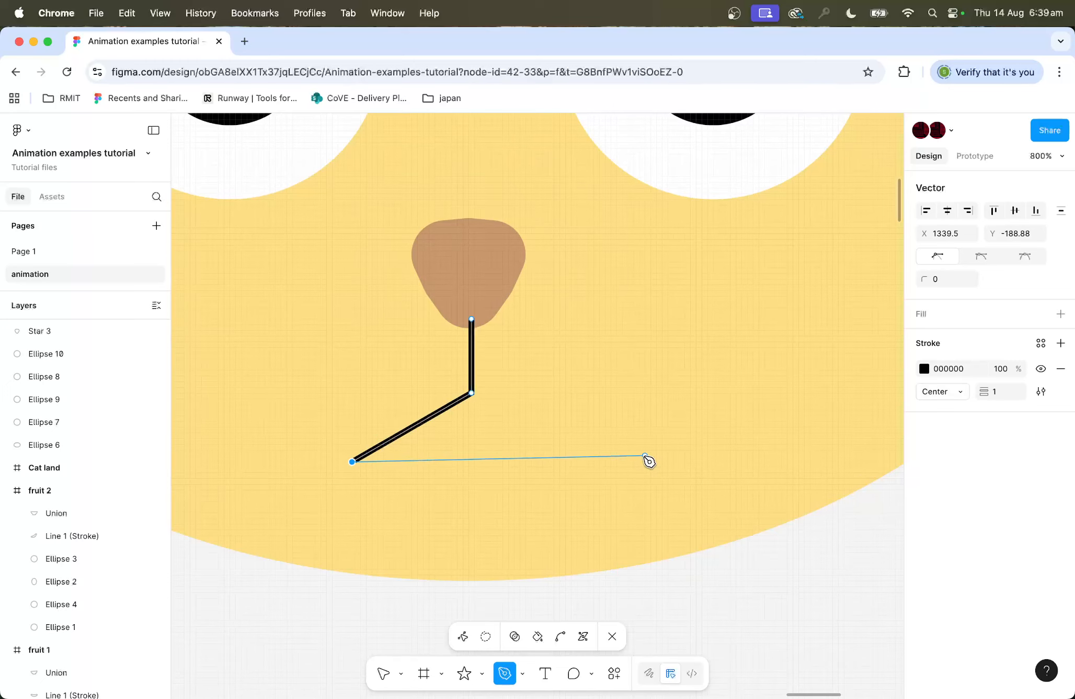
key(Escape)
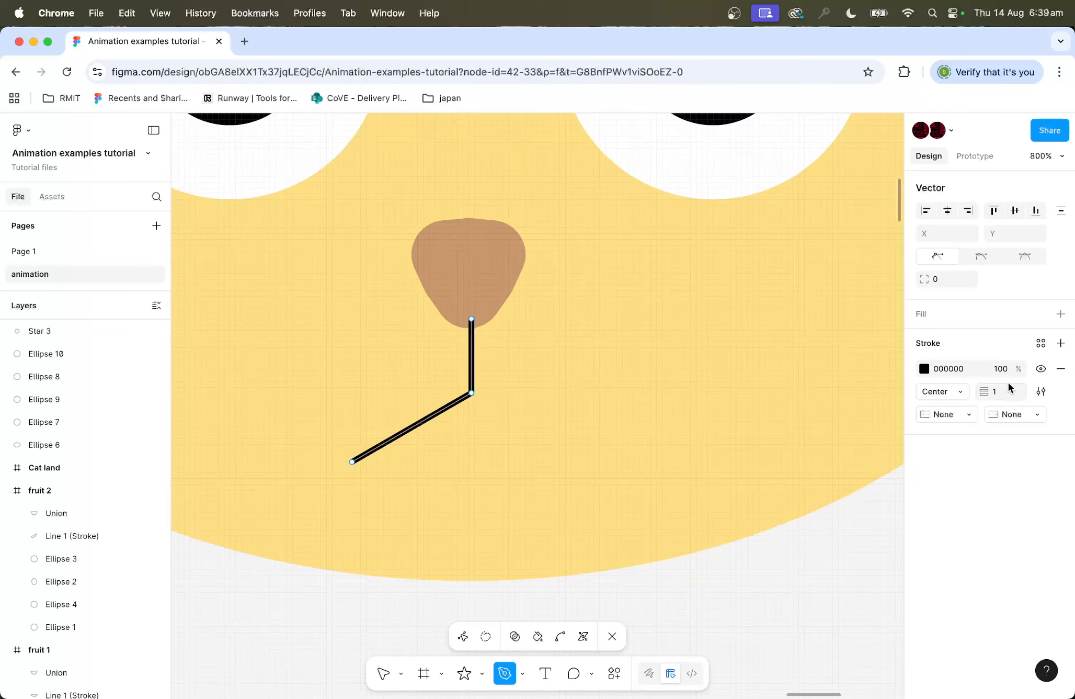
Step: Set the mouth line's stroke weight to 4 and give its ends round caps
key(Up)
key(Up)
key(Up)
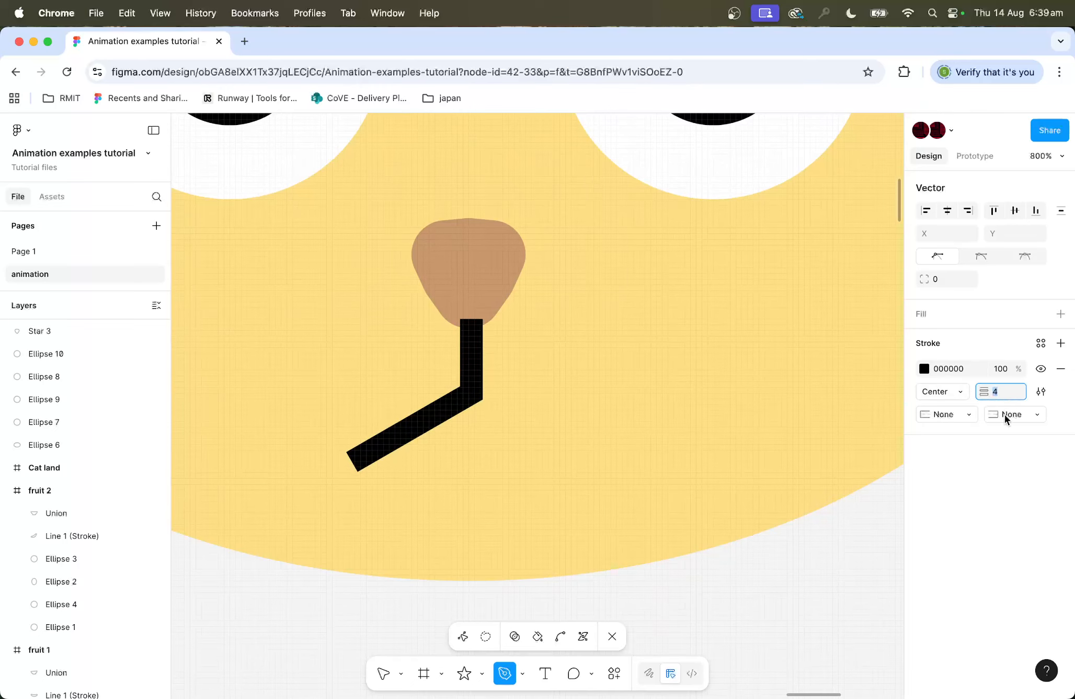
click(1005, 413)
click(998, 429)
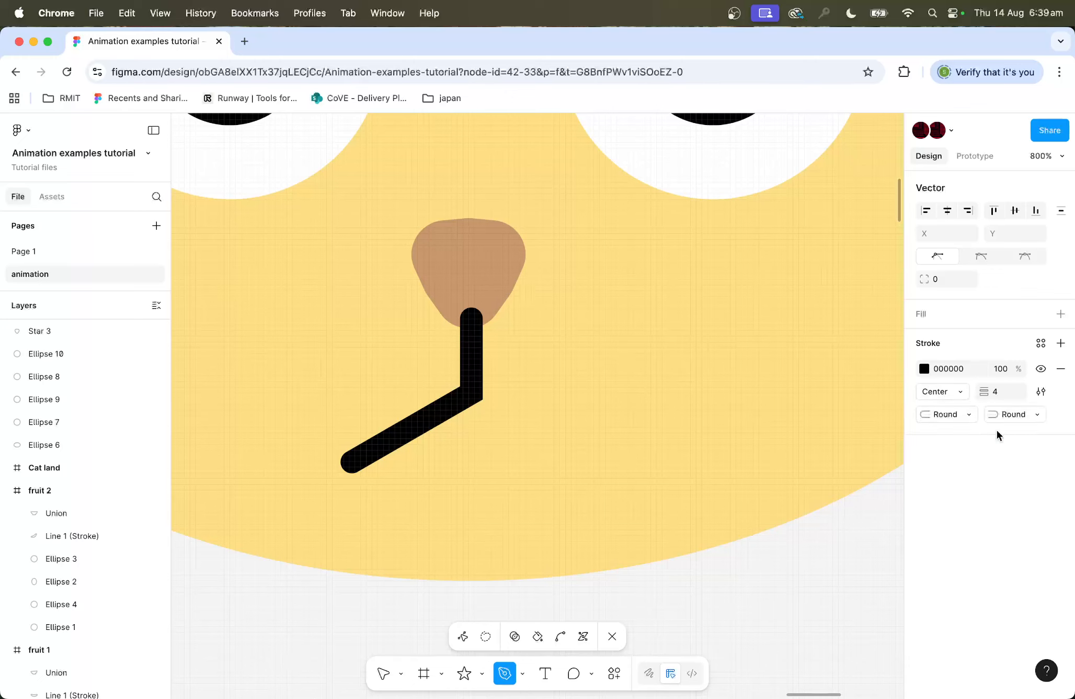
Step: Add the mouth's right branch from the junction below the nose, sloping down to about X 1383.5, Y -190
click(472, 392)
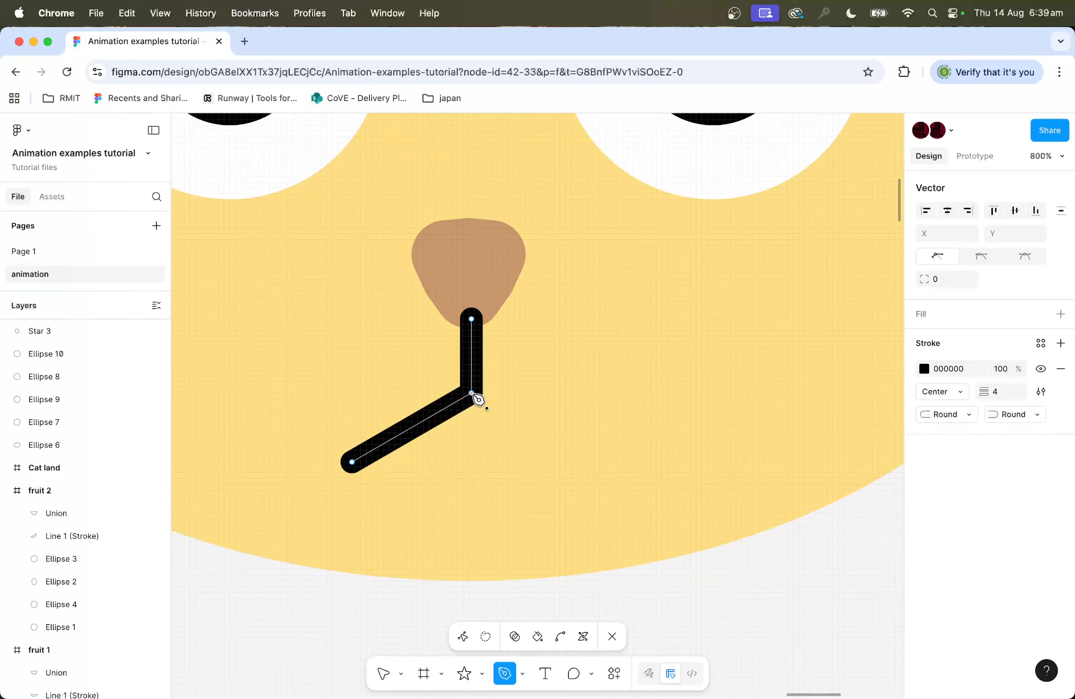
click(603, 456)
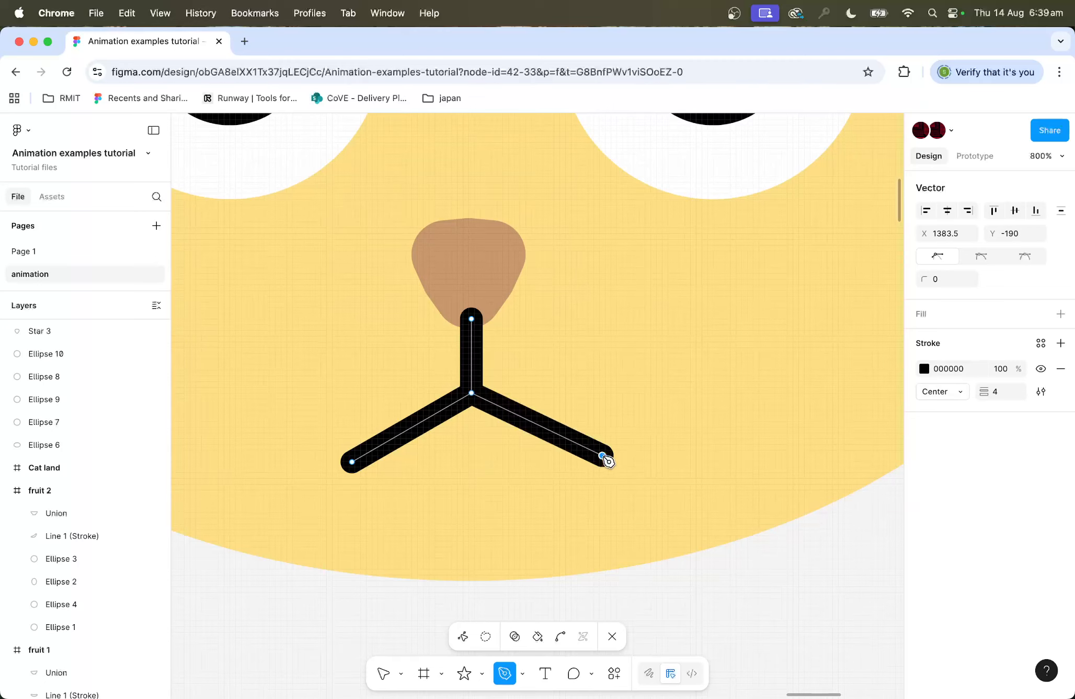
key(Escape)
Step: Set the mouth's stroke colour to the nose's brown C9996D and finish editing the vector
click(925, 368)
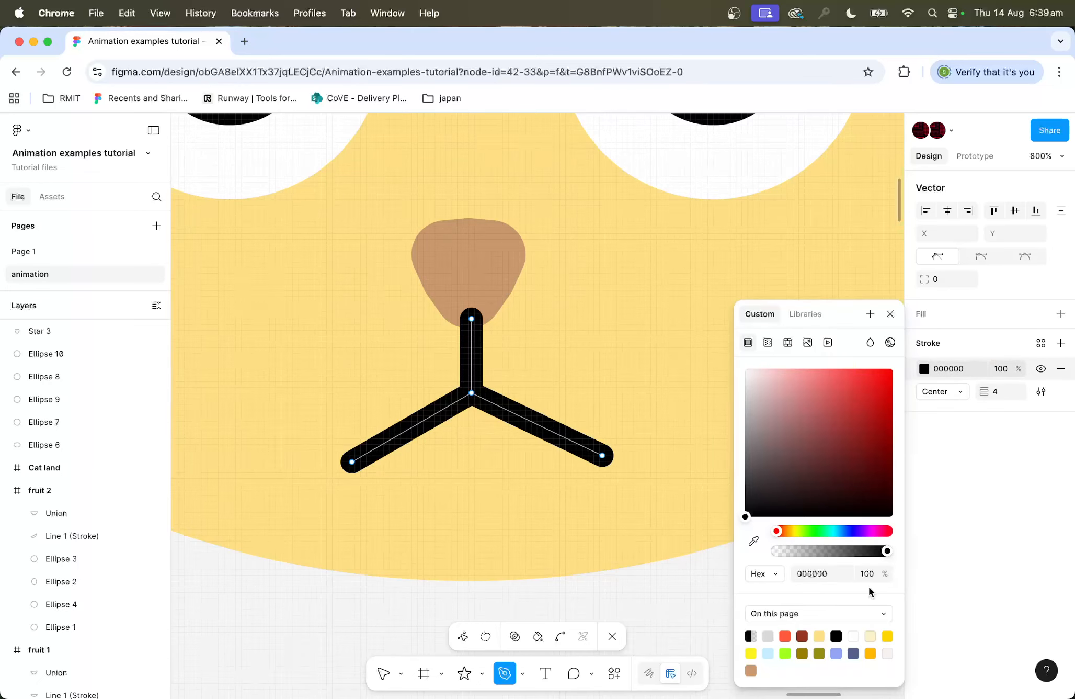
click(751, 669)
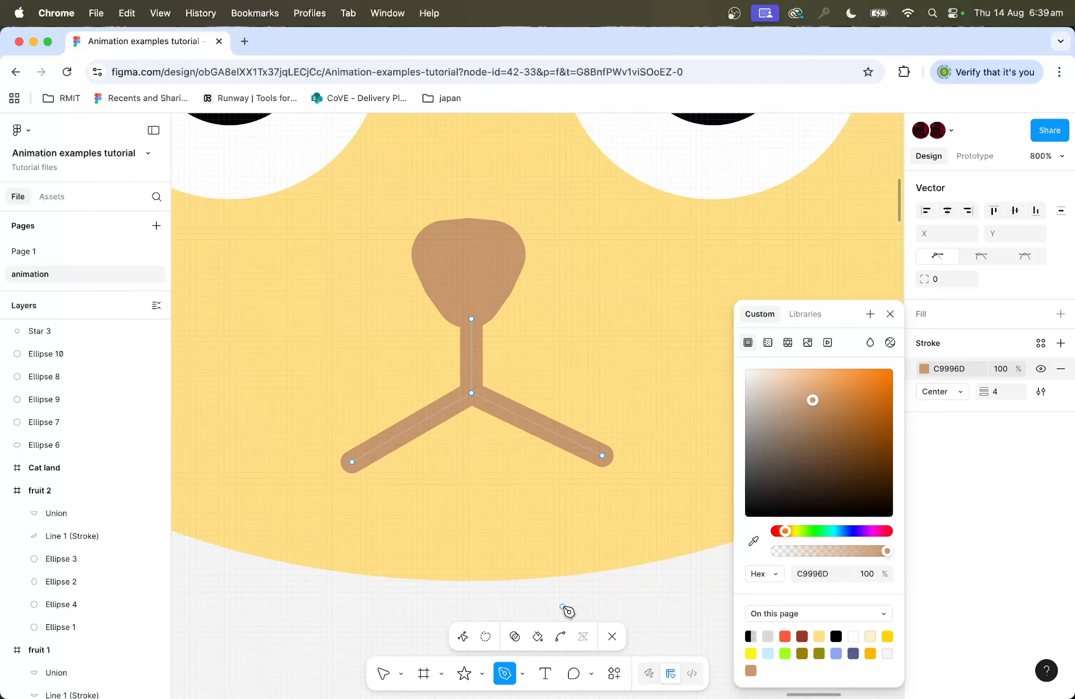
click(383, 673)
click(341, 621)
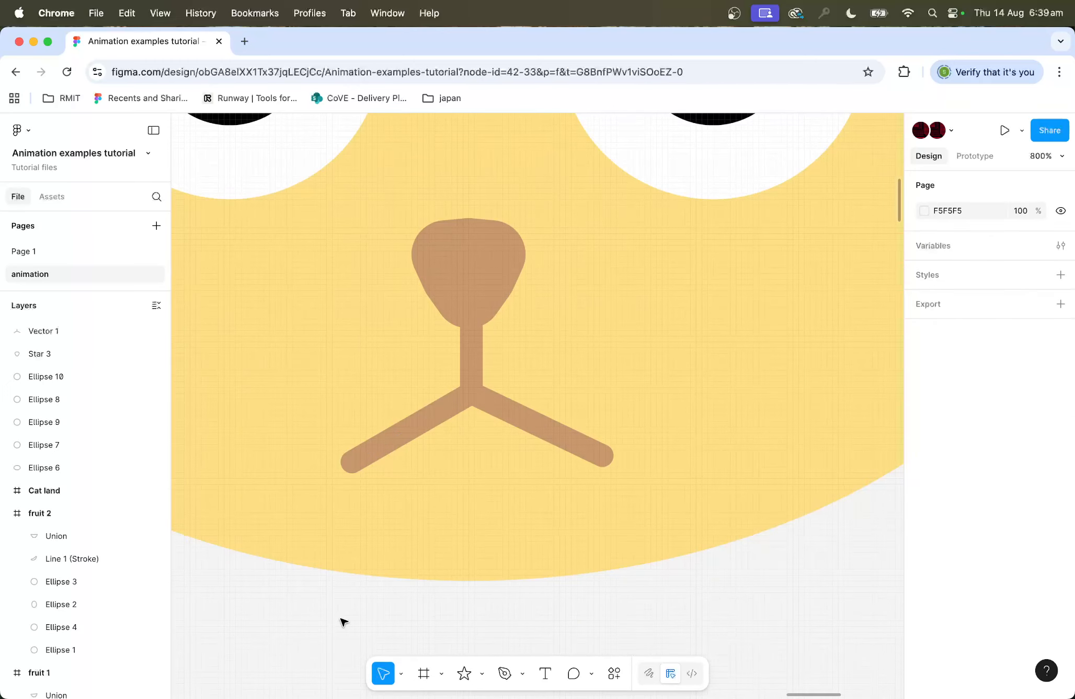
Step: Select all the parts of the cat head and wrap them in a frame with Frame selection
key(shift+0)
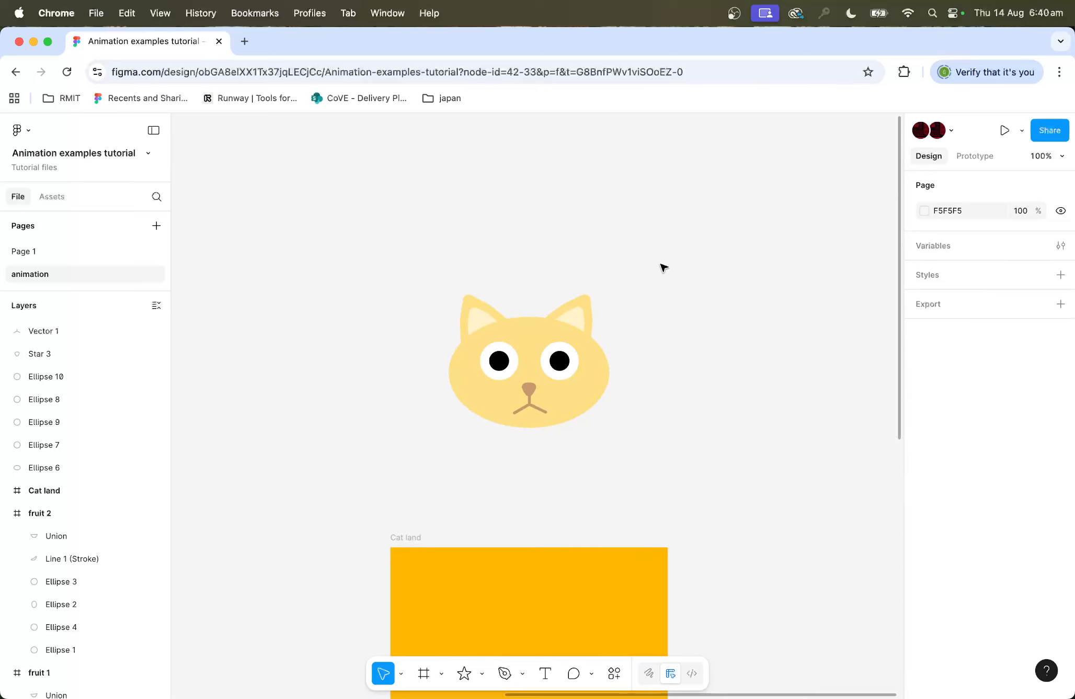
drag(663, 267, 413, 424)
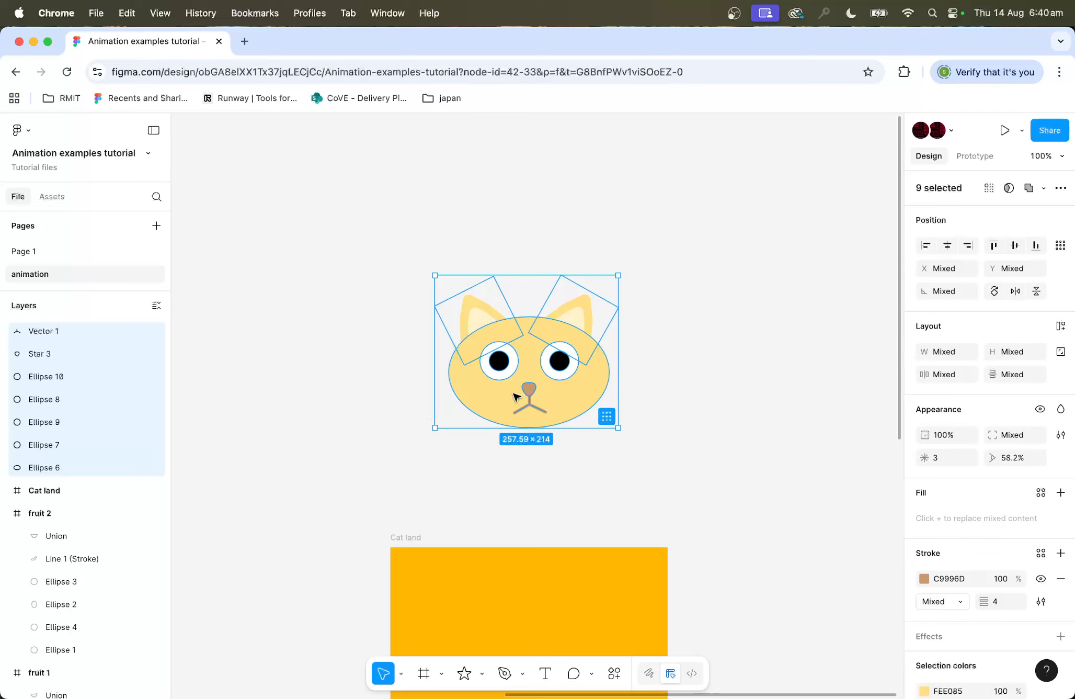
click(28, 129)
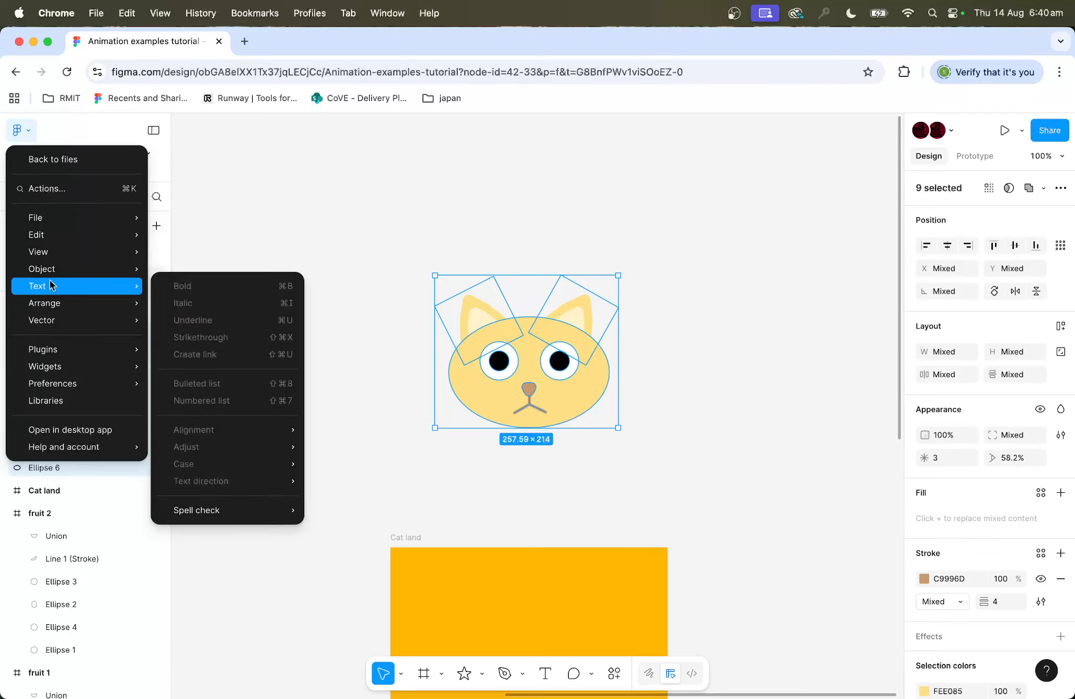
mouse_move(55, 276)
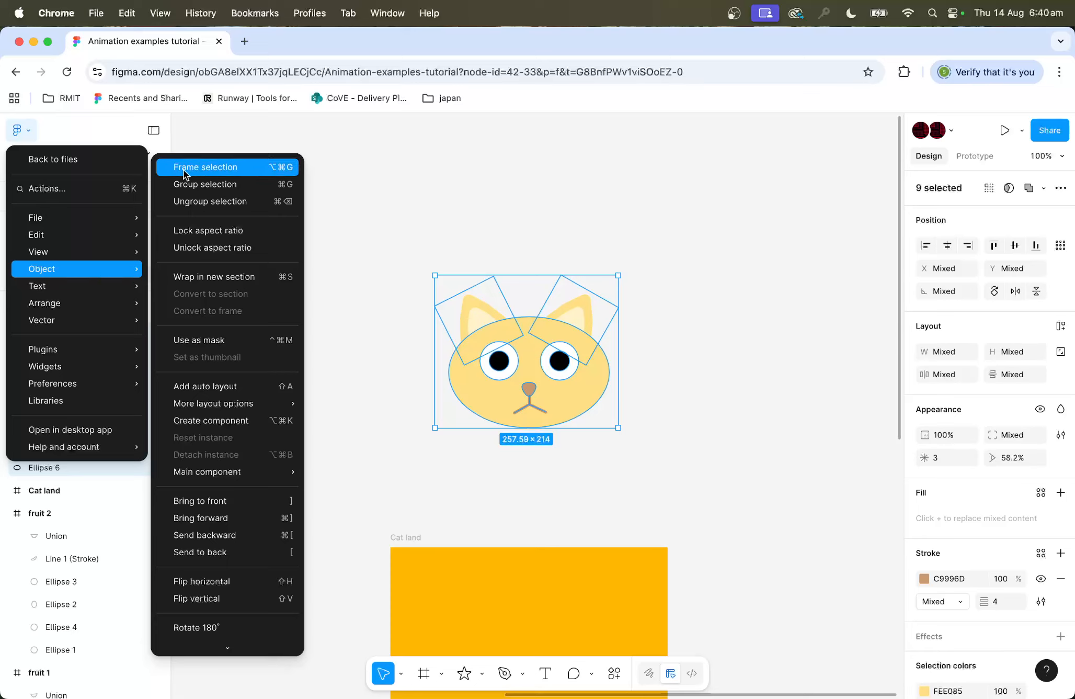
click(215, 166)
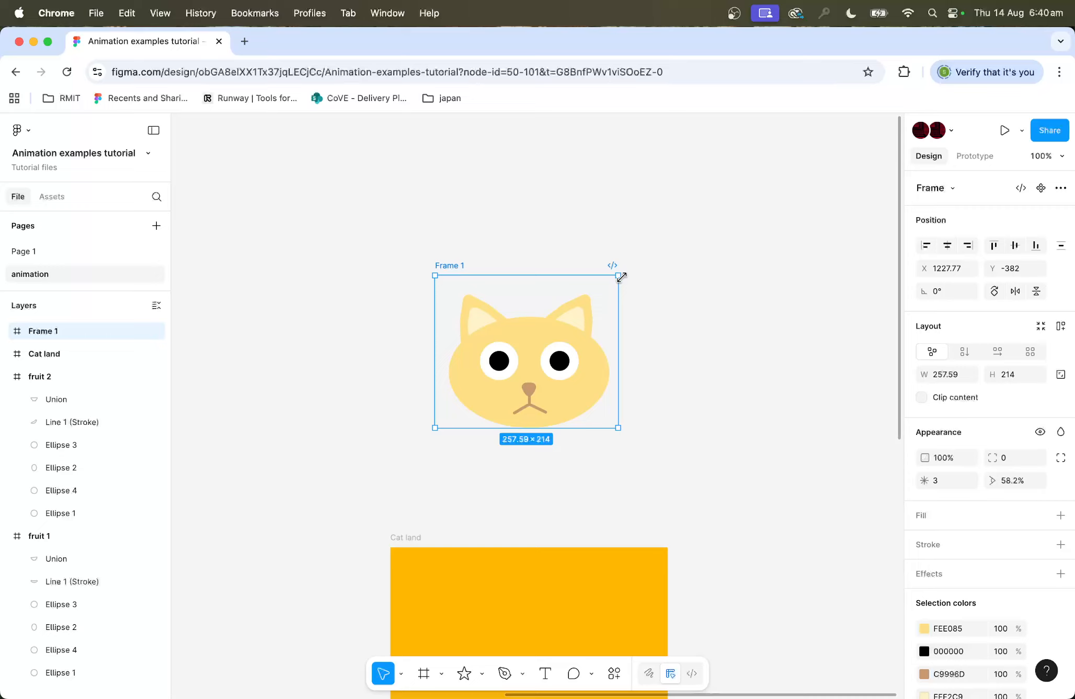
Step: Enlarge the frame evenly around the cat head, then trim its top edge, to about 329 × 265
drag(621, 277, 643, 267)
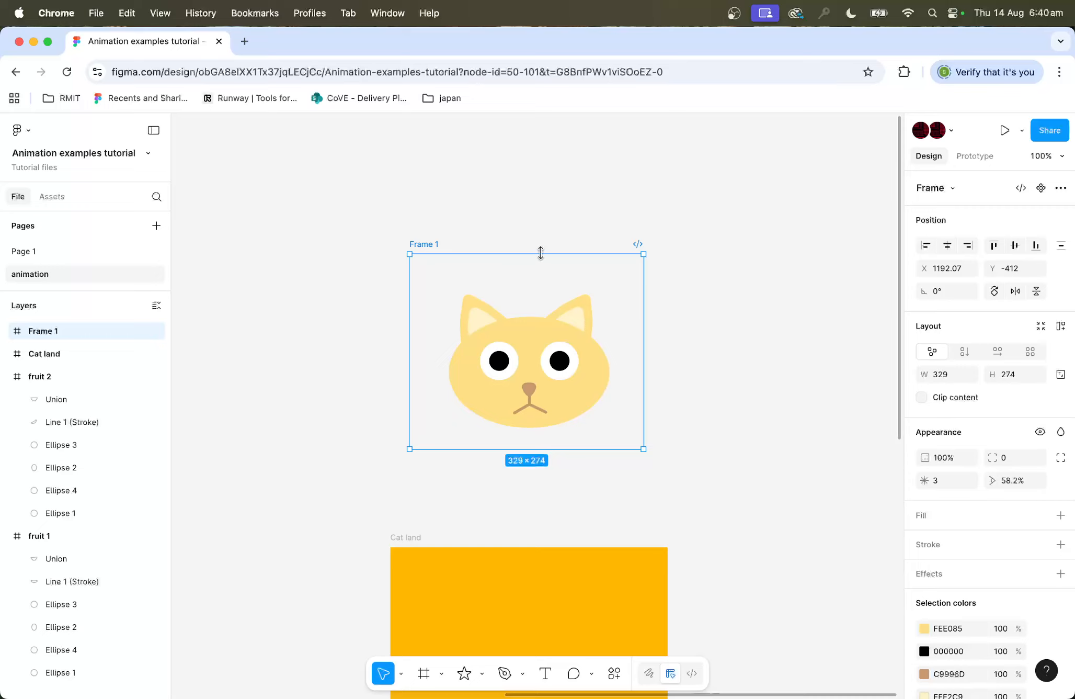
drag(540, 252, 539, 259)
click(767, 358)
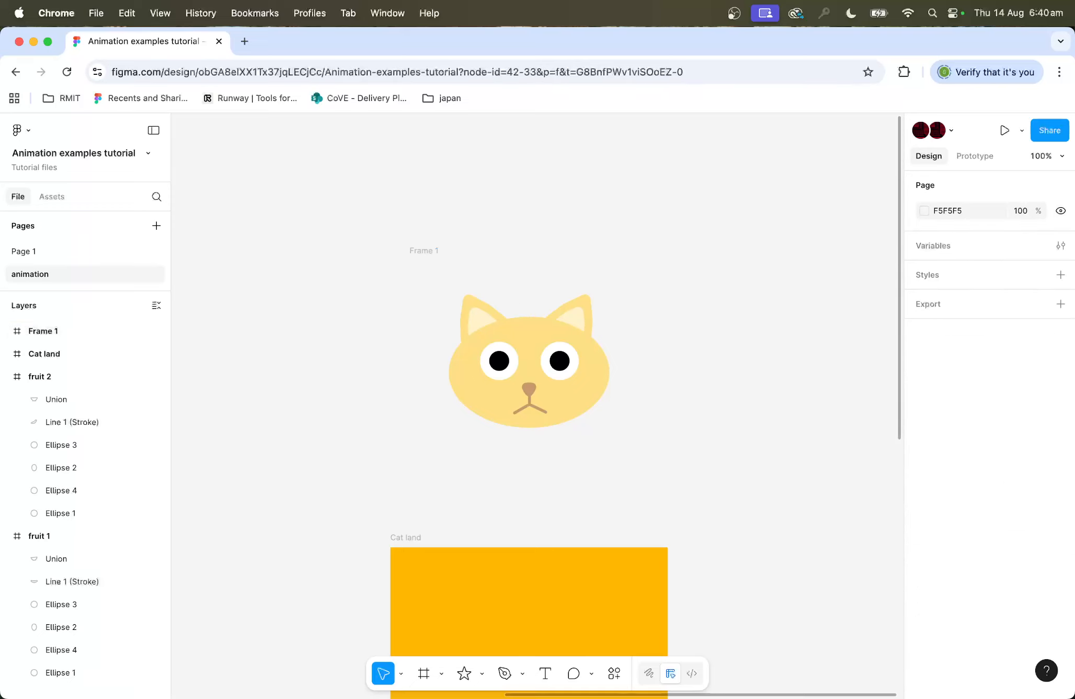
Step: Rename the cat head's frame as Cat 1
click(424, 251)
text(c)
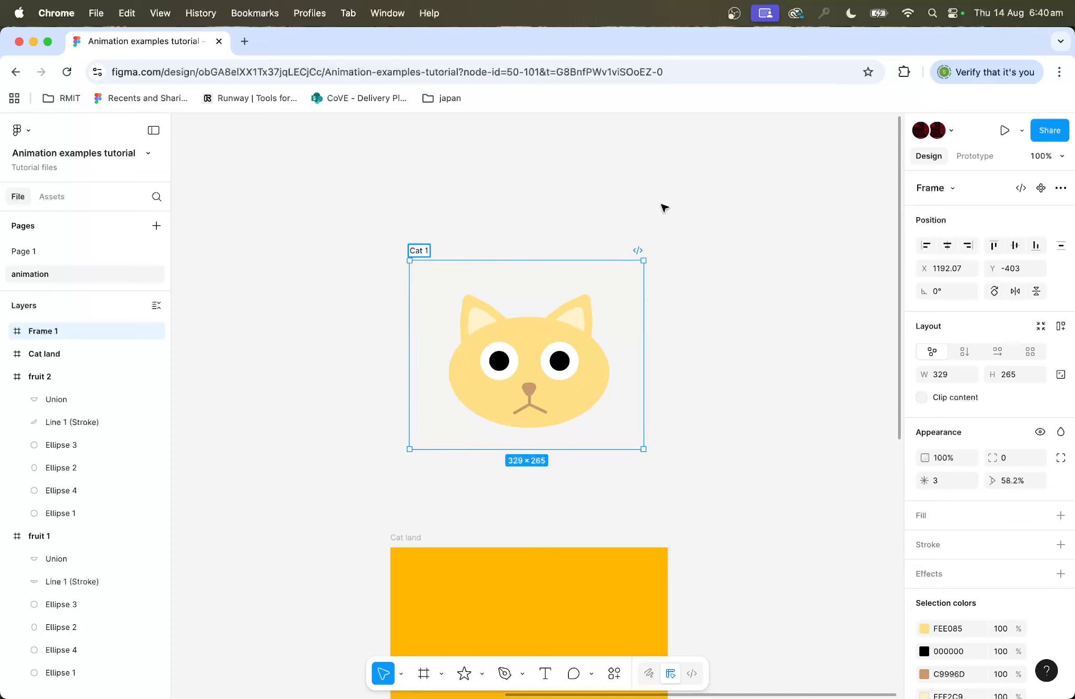
click(675, 172)
Step: Duplicate the Cat 1 frame three times to its right, forming an evenly spaced row of four cats
scroll(689, 196, right, 5)
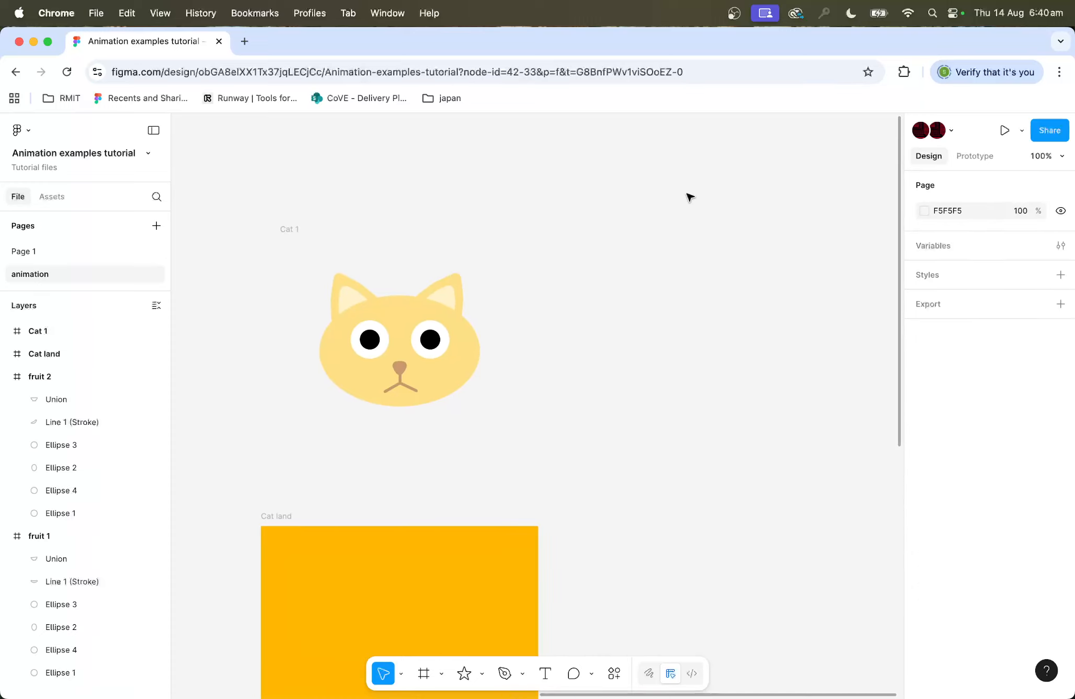
scroll(689, 197, right, 2)
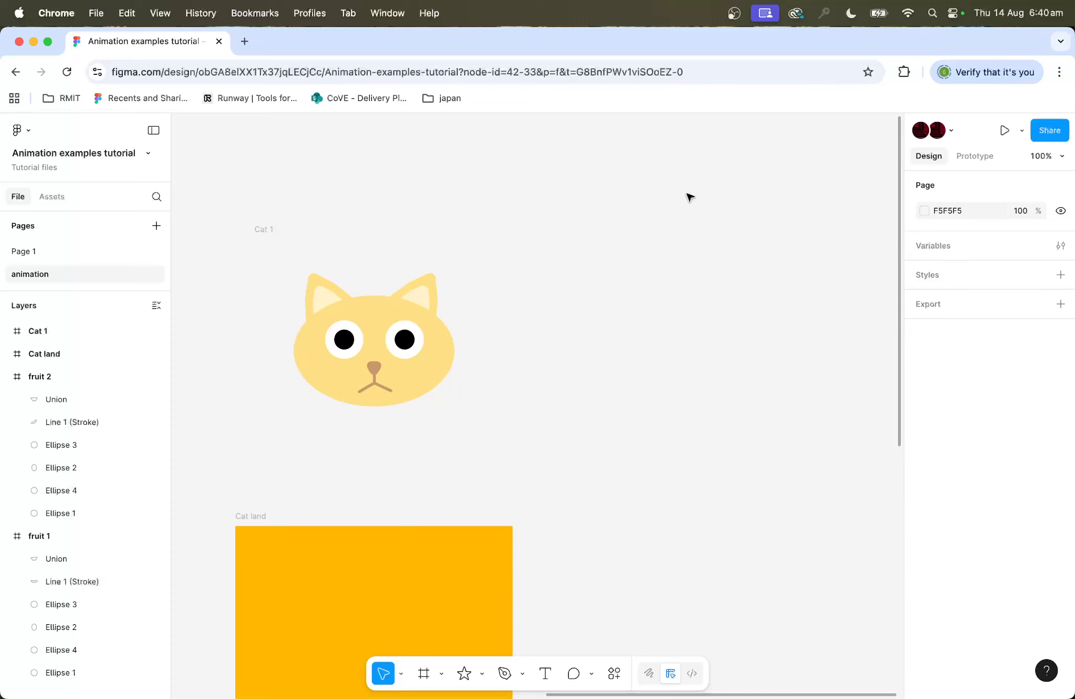
key(minus)
click(403, 314)
drag(403, 314, 492, 298)
key(super+d)
key(super+d)
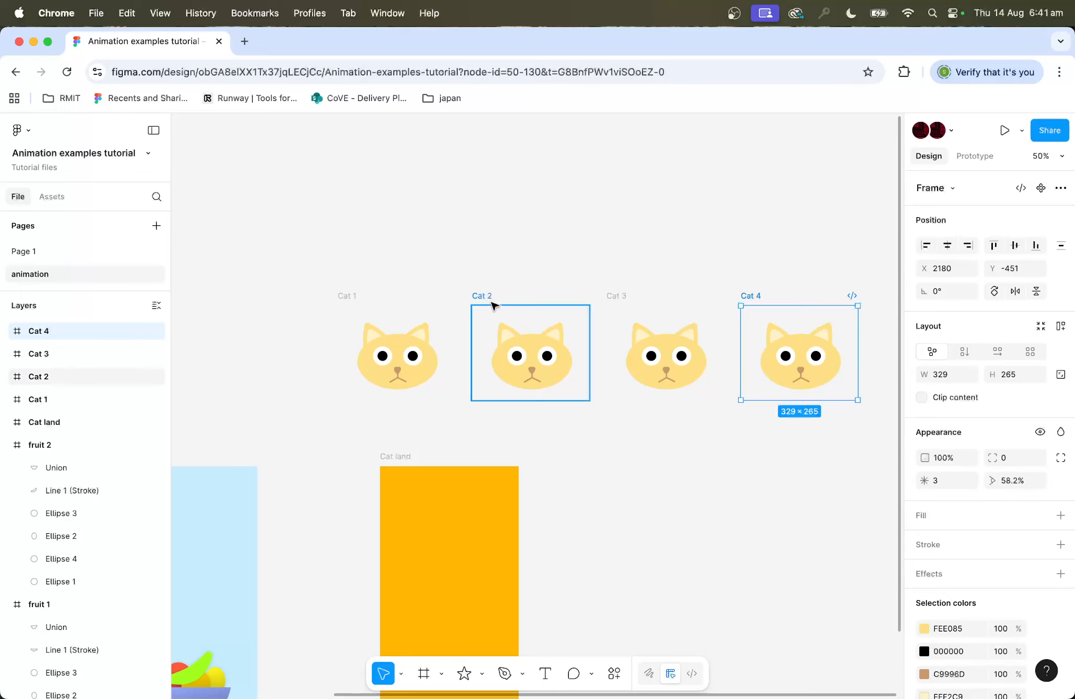
Step: Select the two eye whites and the left pupil of the Cat 2 head
key(shift+0)
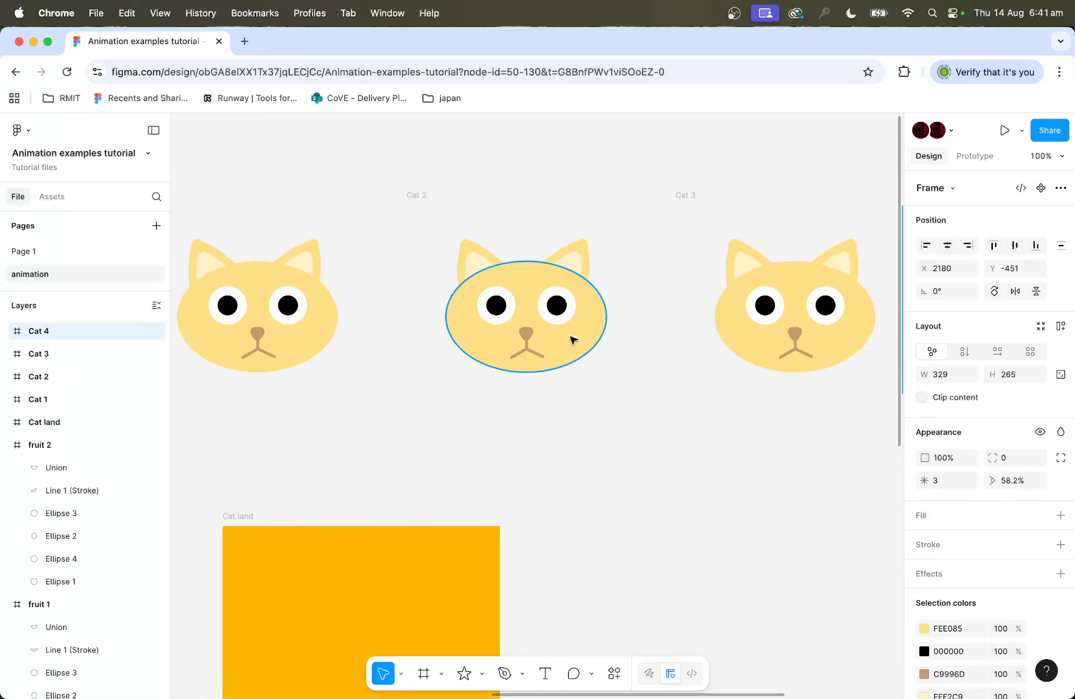
key(super+equal)
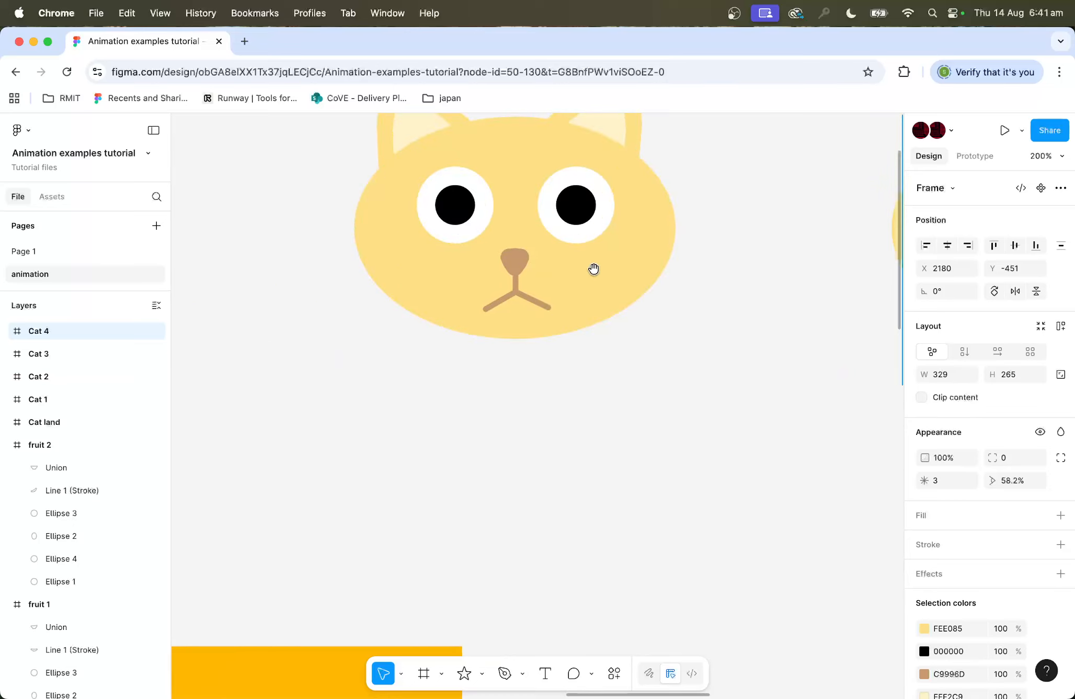
drag(593, 269, 605, 472)
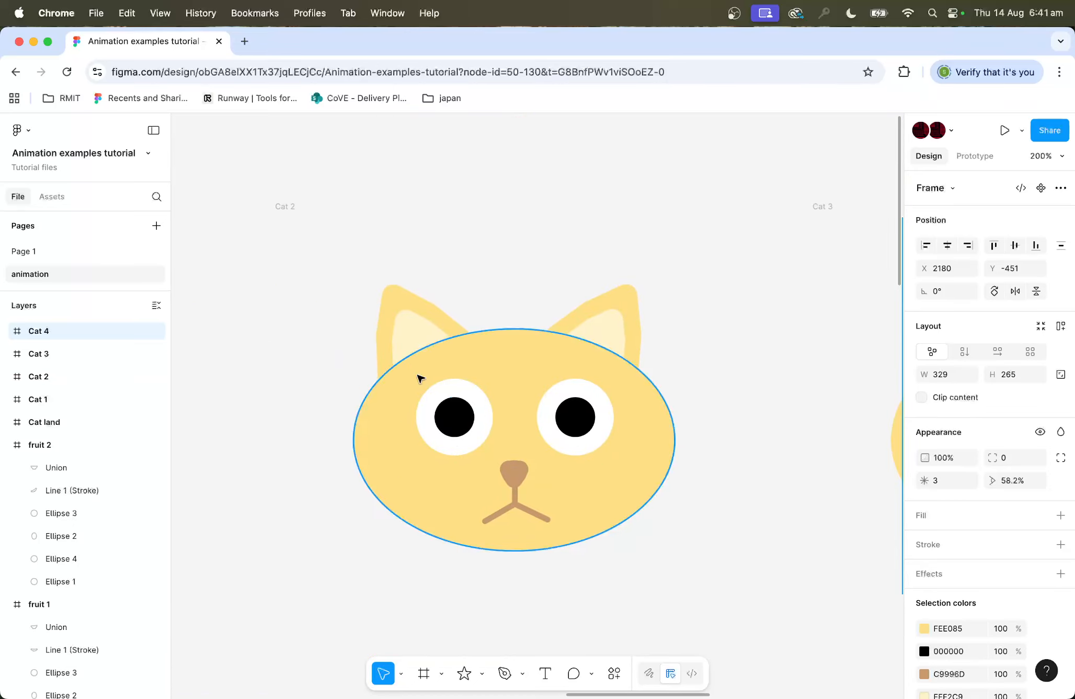
click(488, 427)
shift+click(541, 421)
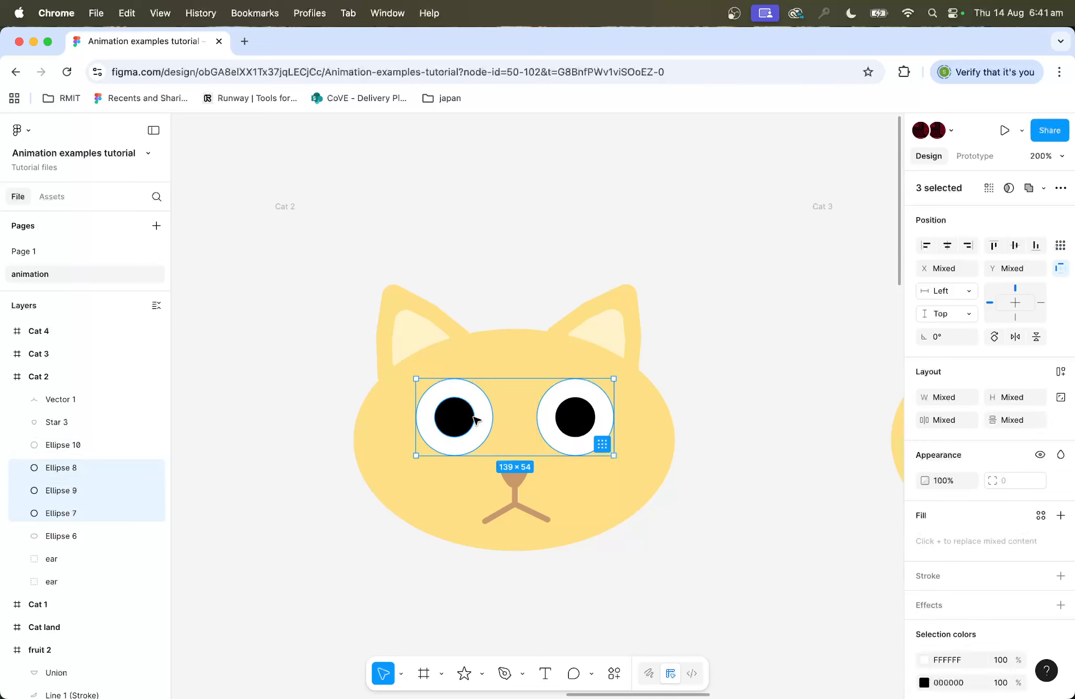
key(Up)
key(Up)
key(Up)
key(Up)
key(Up)
key(shift+Up)
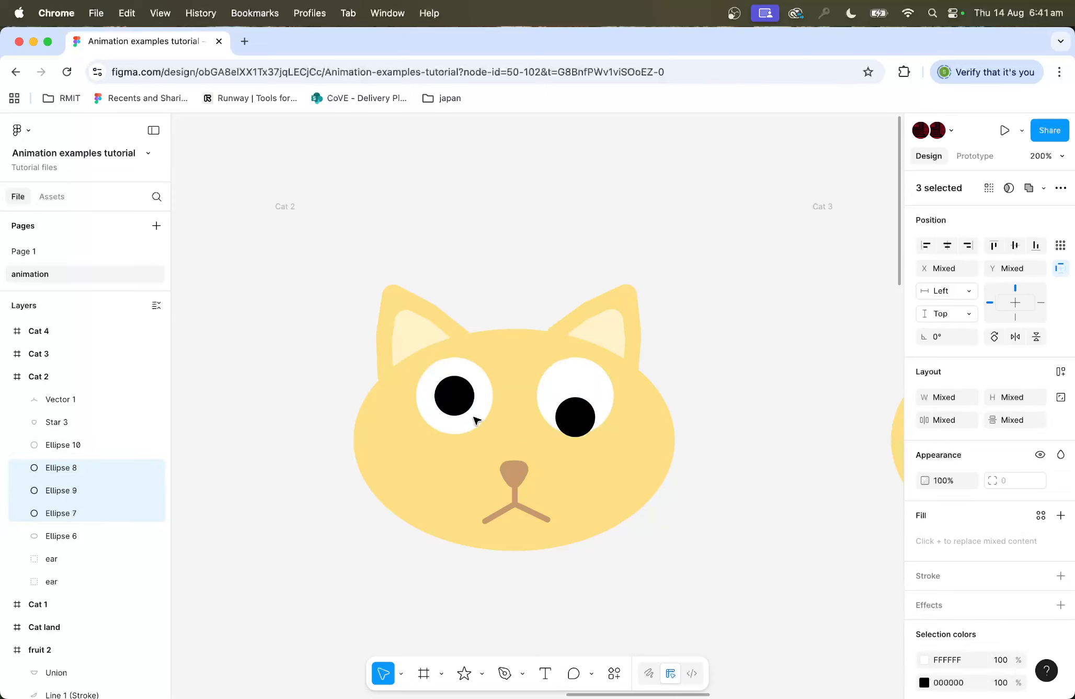
key(shift+Down)
key(shift+Down)
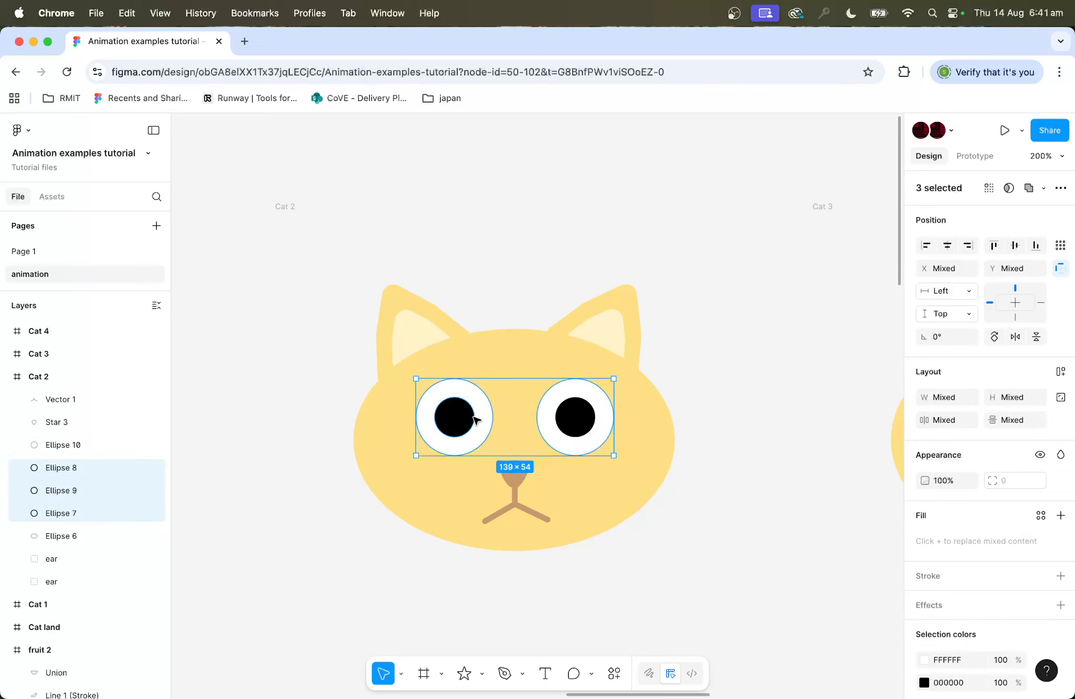
Step: Add Cat 2's right pupil to the selection and raise both complete eyes about 20 px up the face
shift+click(574, 419)
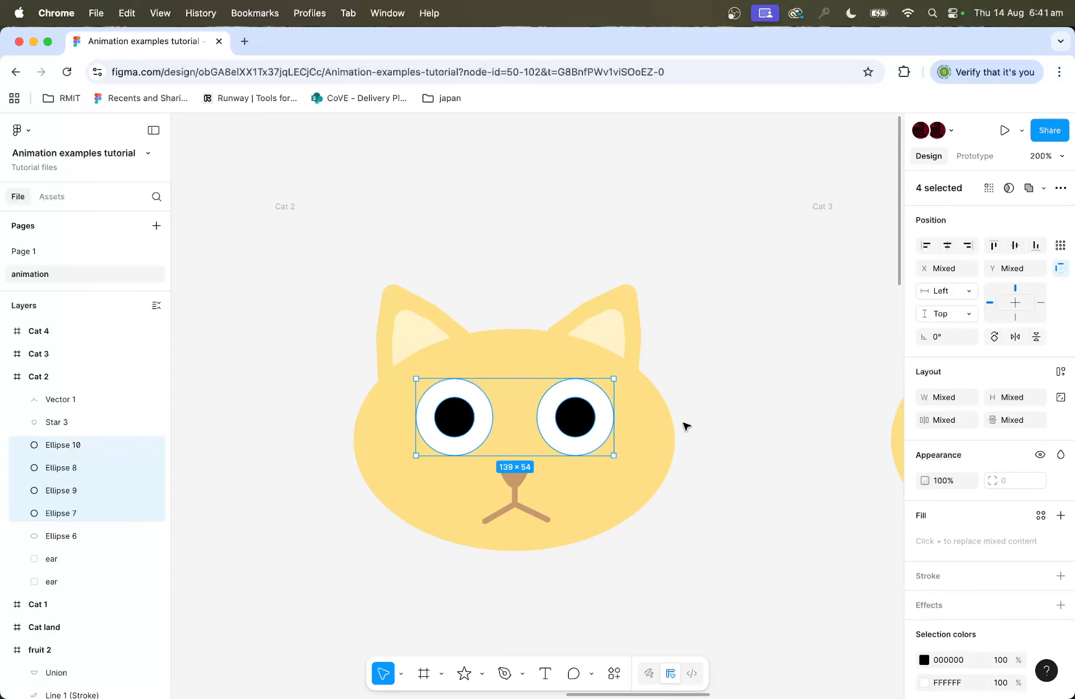
key(shift+Up)
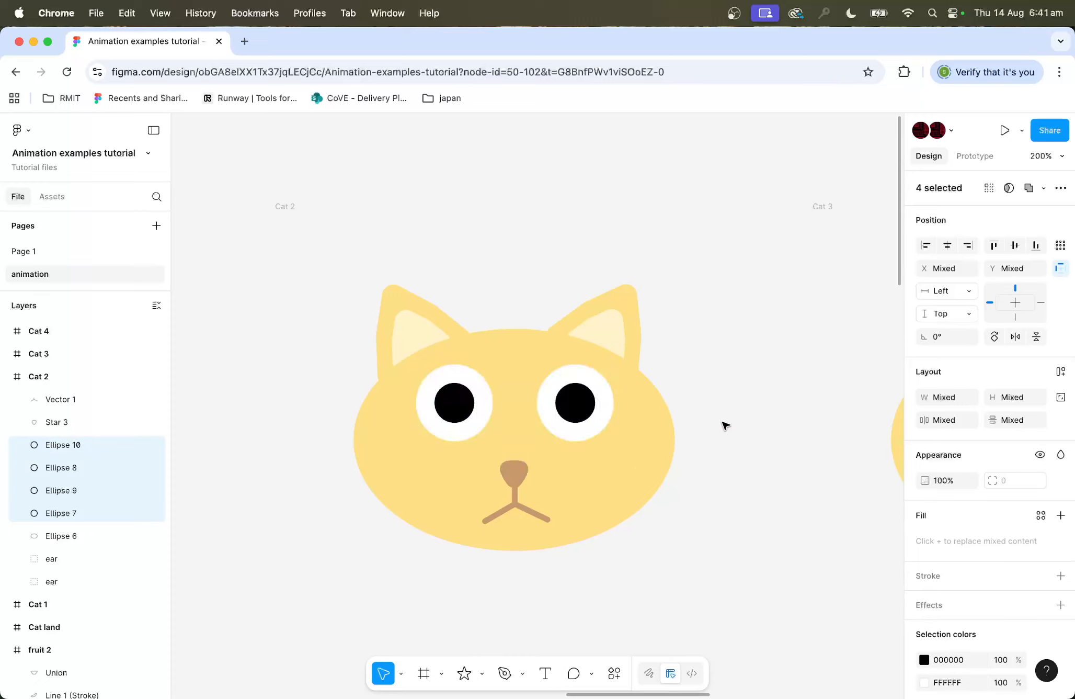
key(shift+Up)
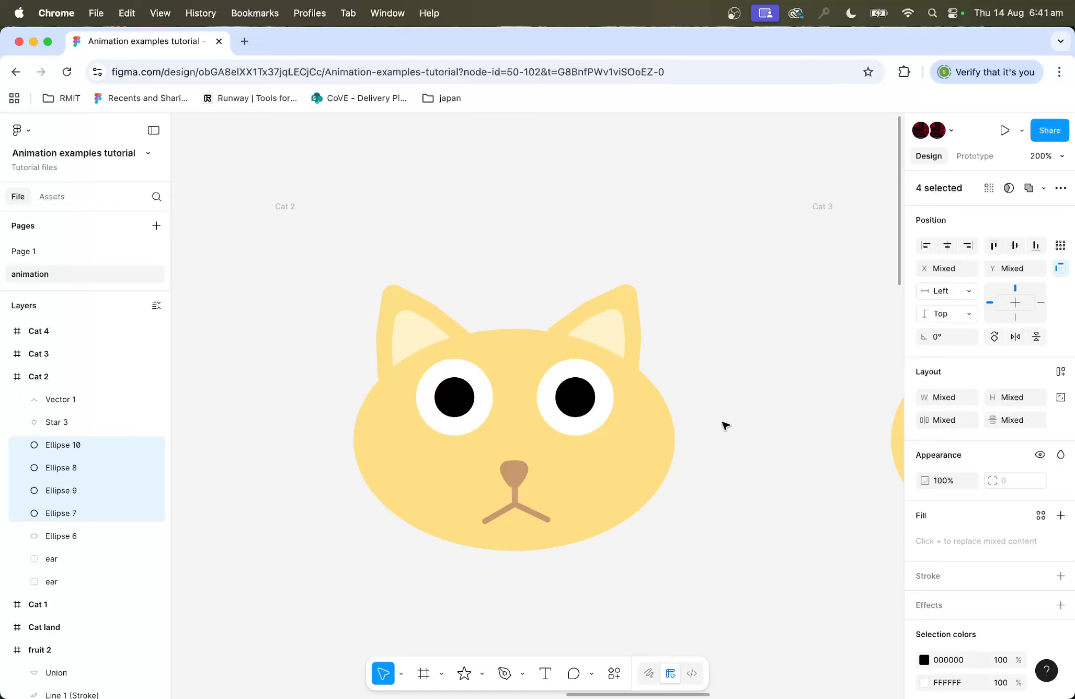
key(Up)
key(Up)
key(Up)
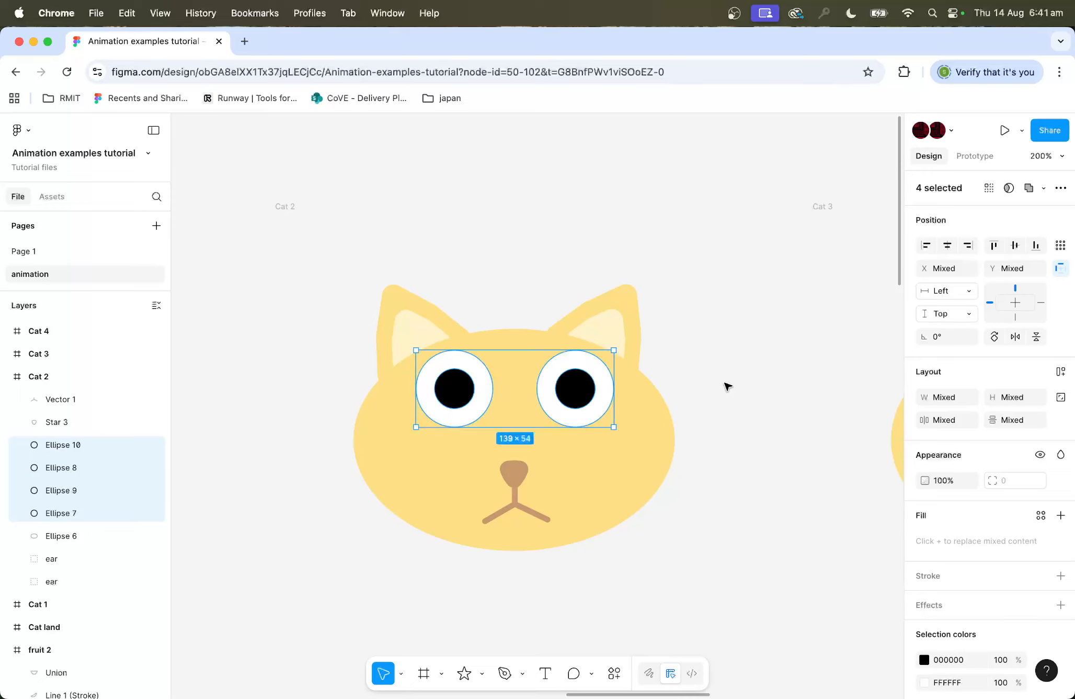
Step: Select only Cat 2's two pupils and raise them within the eye whites to Y 98
click(725, 384)
click(571, 386)
shift+click(472, 397)
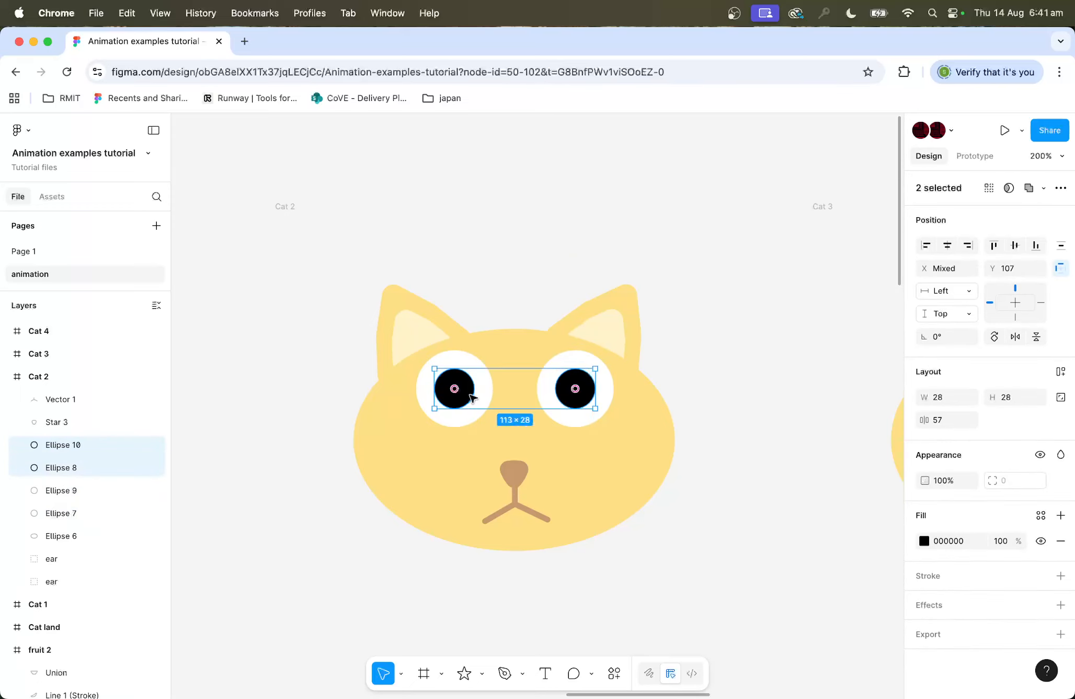
key(Up)
key(Up)
key(Up)
key(Up)
key(Up)
key(Up)
key(Up)
key(Up)
key(Up)
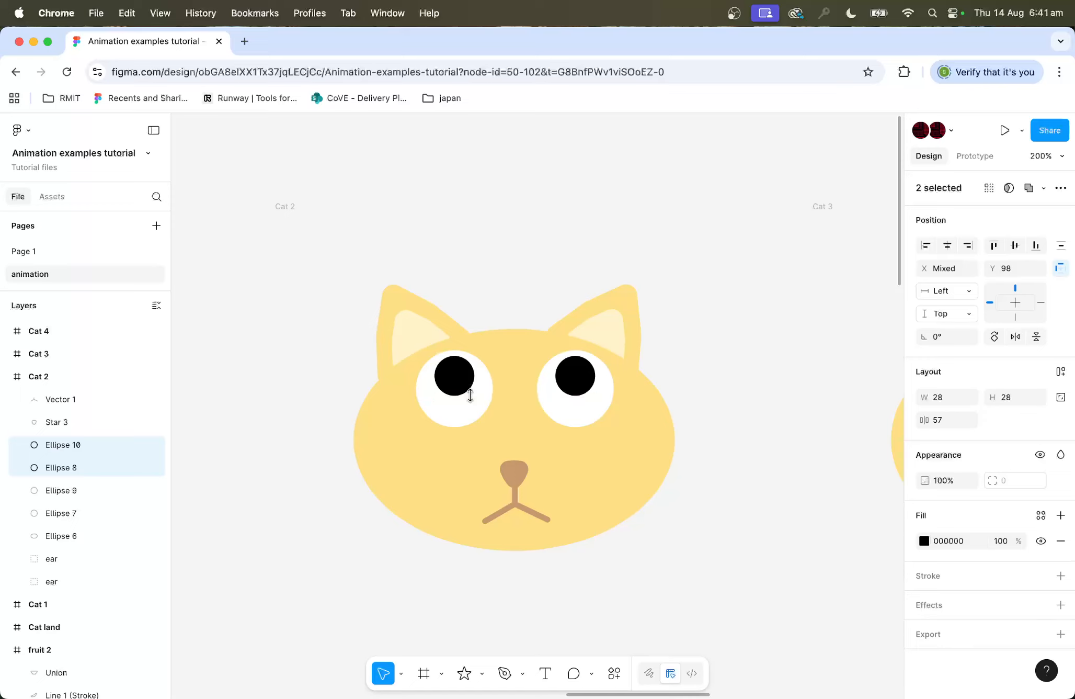
Step: Rotate Cat 2's left ear outward to about 51° and lower it to about X 14, Y 40
click(412, 321)
drag(444, 240, 406, 240)
drag(423, 335, 394, 357)
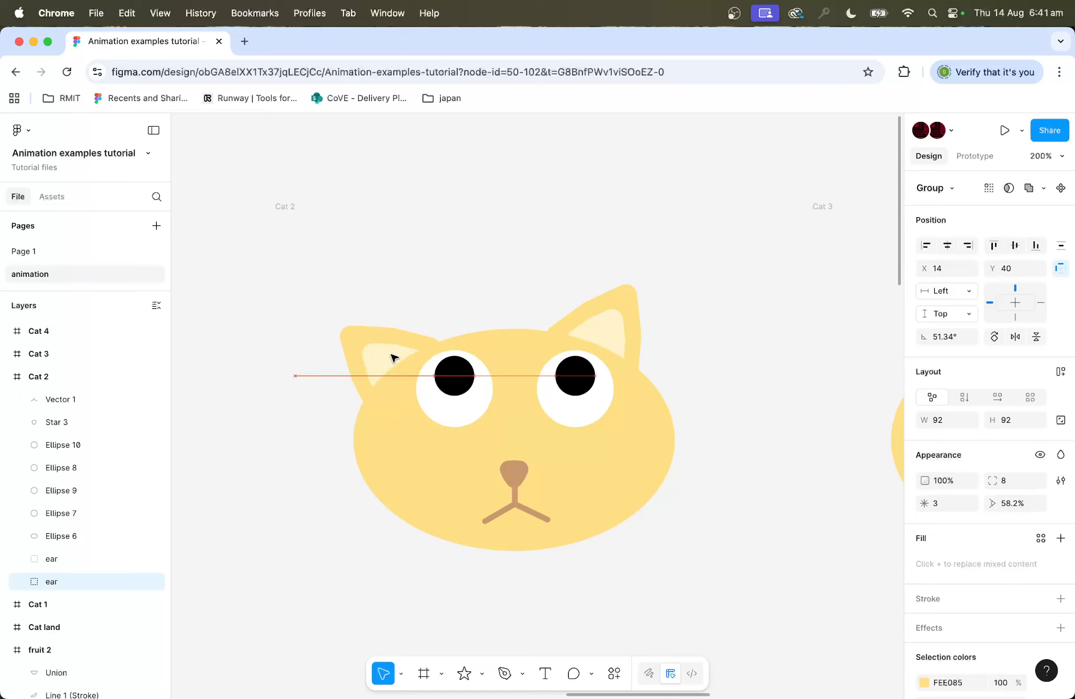
Step: Rotate Cat 2's right ear outward to about -50° and shift it down and outward to match the left ear
click(628, 298)
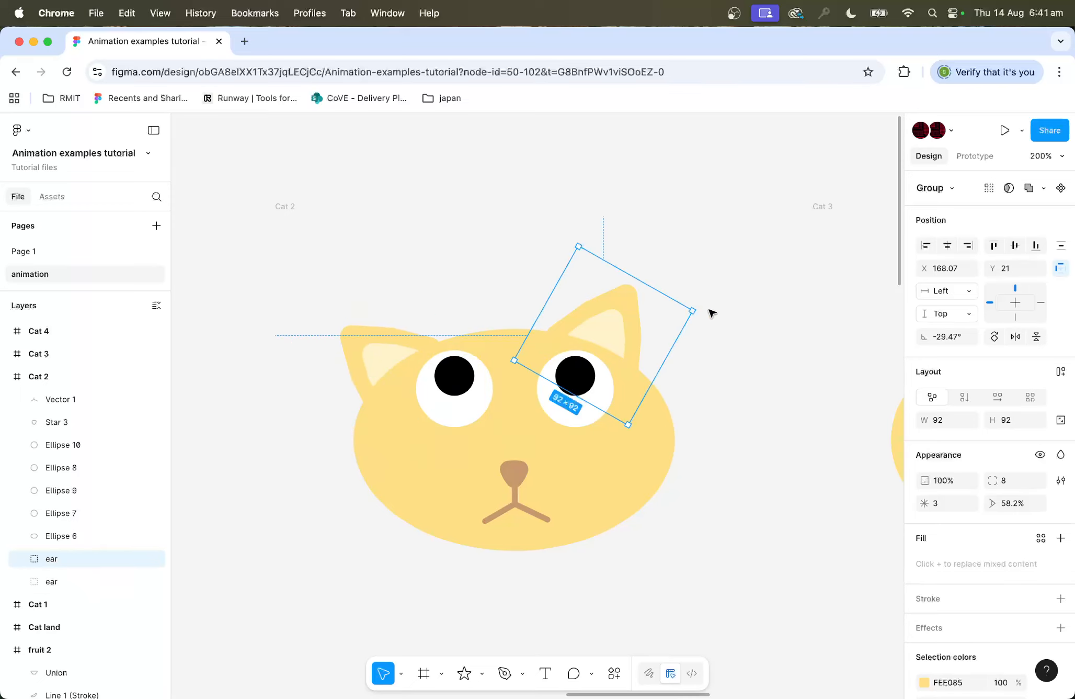
drag(699, 311, 726, 349)
drag(621, 322, 646, 347)
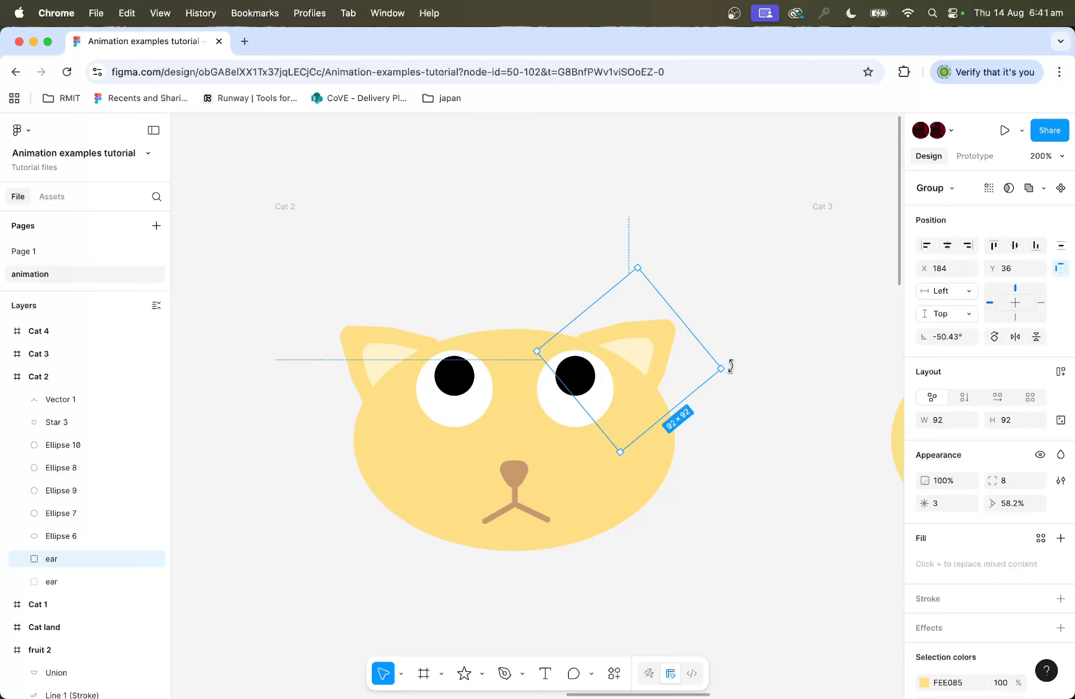
drag(730, 369, 730, 369)
drag(639, 345, 639, 348)
Step: Select Cat 2's nose and mouth together and move them straight up about 29 px
click(514, 471)
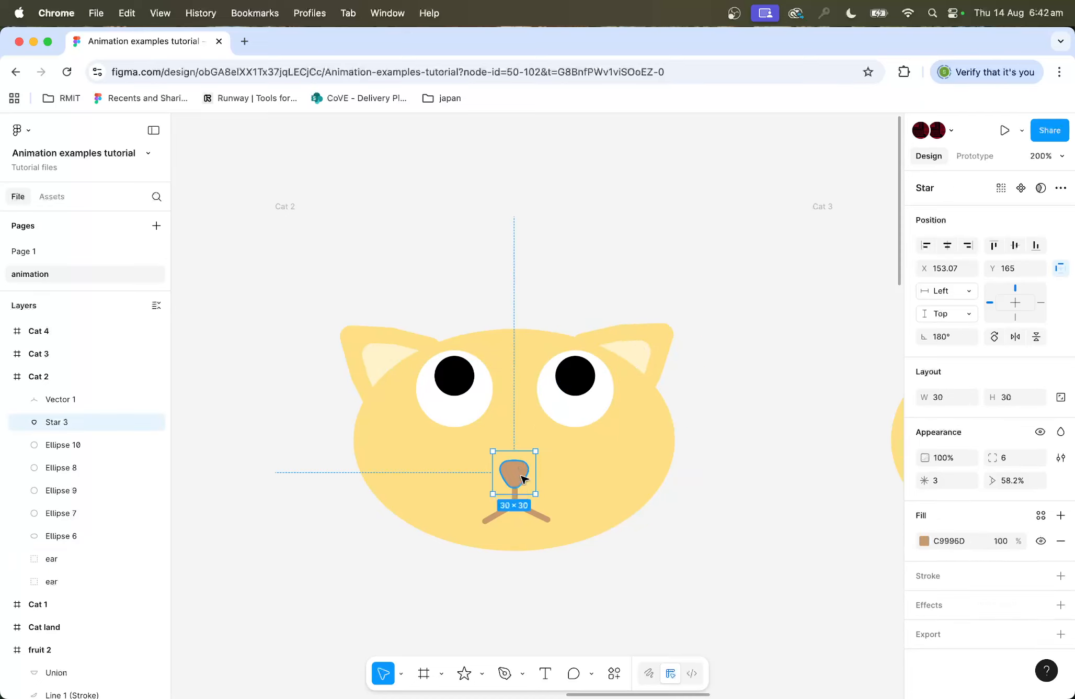
shift+click(544, 518)
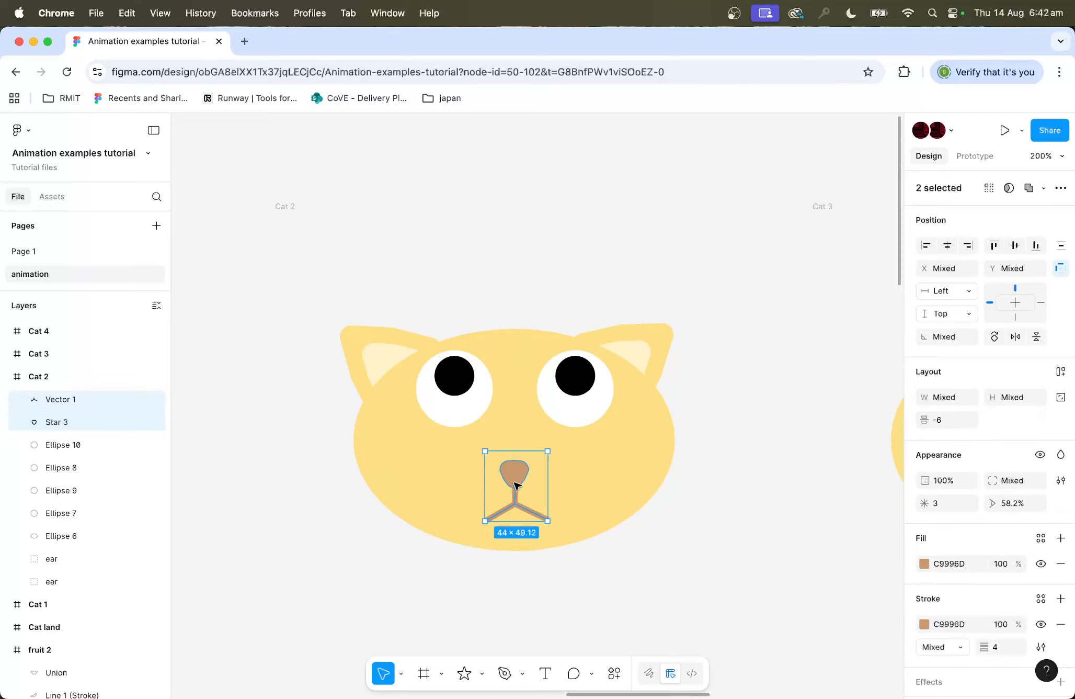
drag(515, 486, 515, 444)
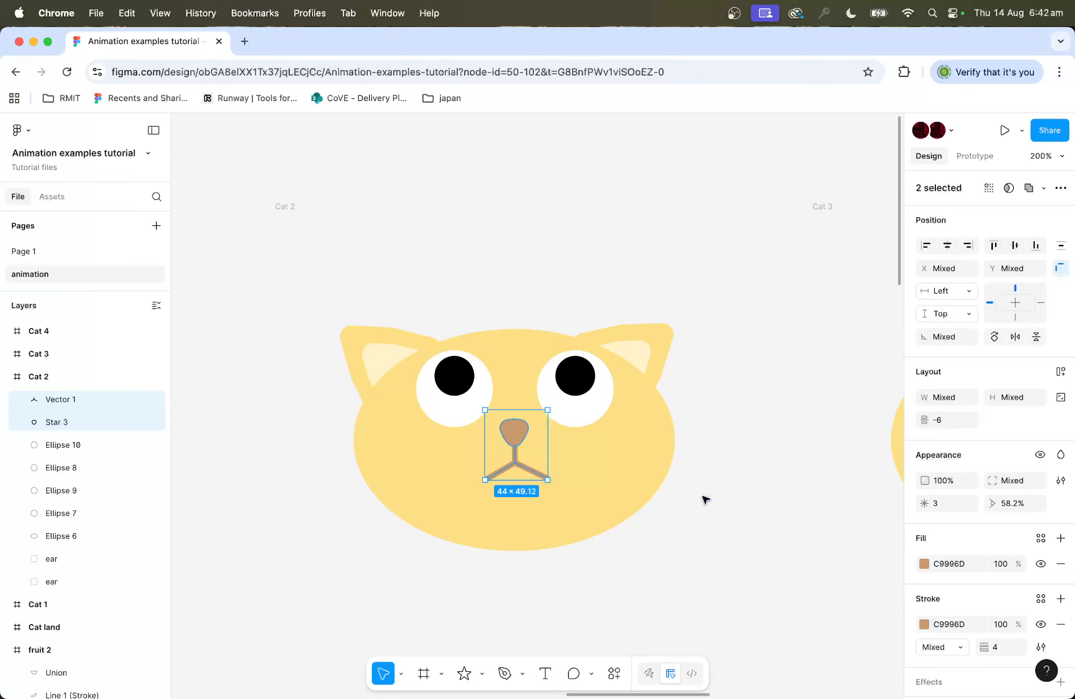
Step: Stretch Cat 2's mouth path downward to a height of 39 and narrow it to a width of about 36
click(677, 492)
click(536, 476)
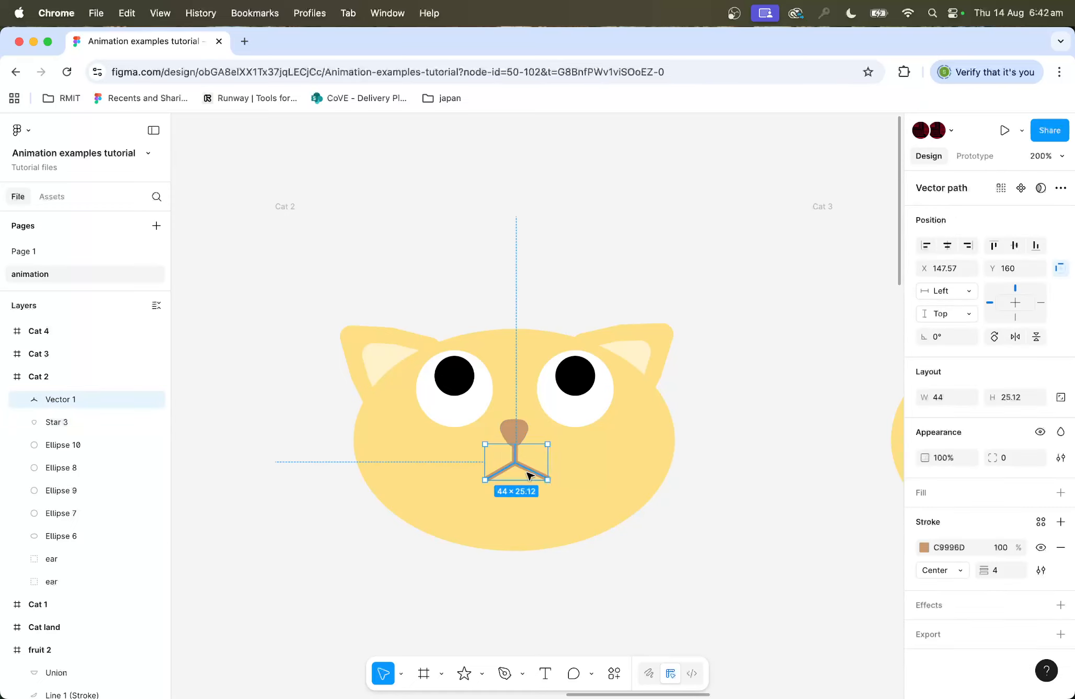
drag(517, 479, 519, 499)
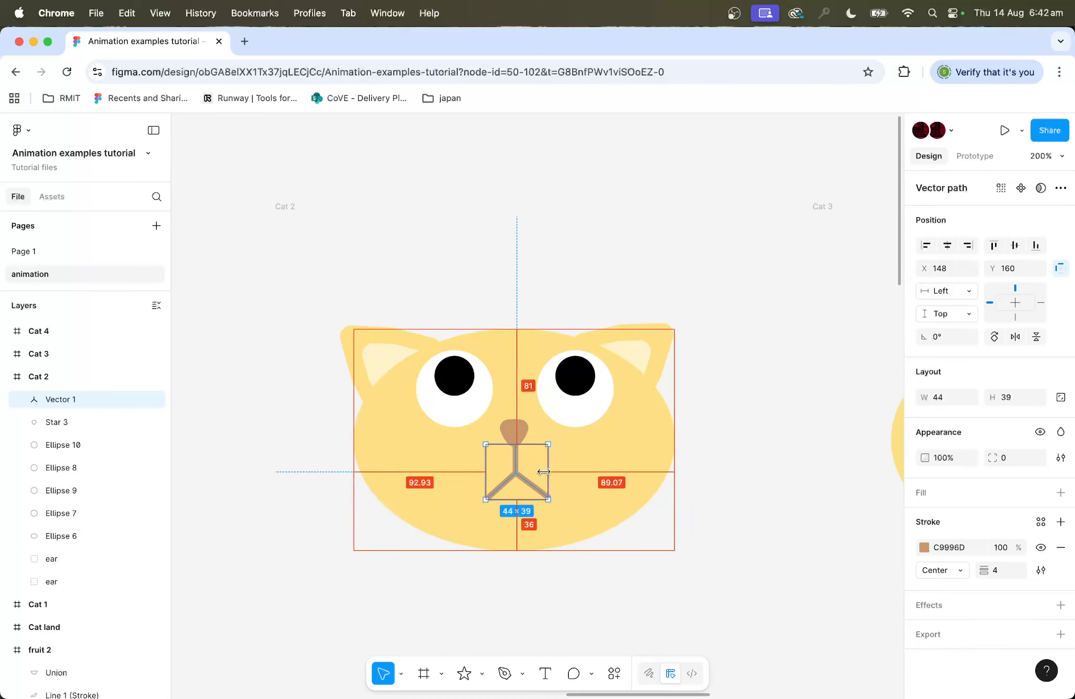
drag(548, 471, 542, 471)
click(719, 493)
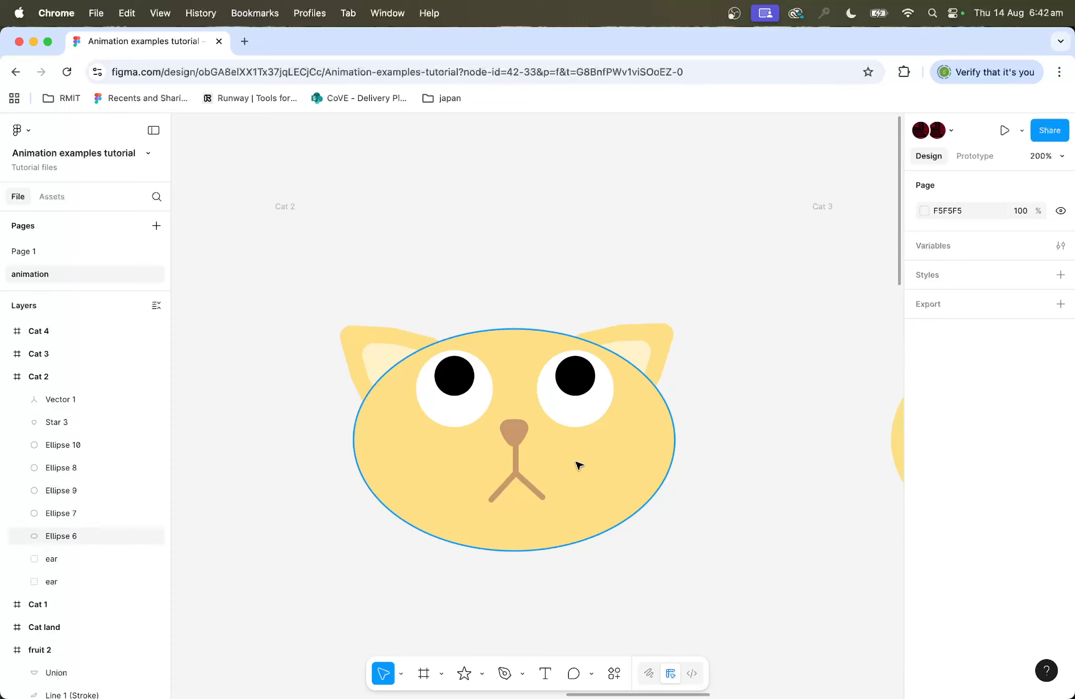
Step: Move Cat 2's nose and reshaped mouth together up about 10 px more
click(528, 442)
shift+click(529, 477)
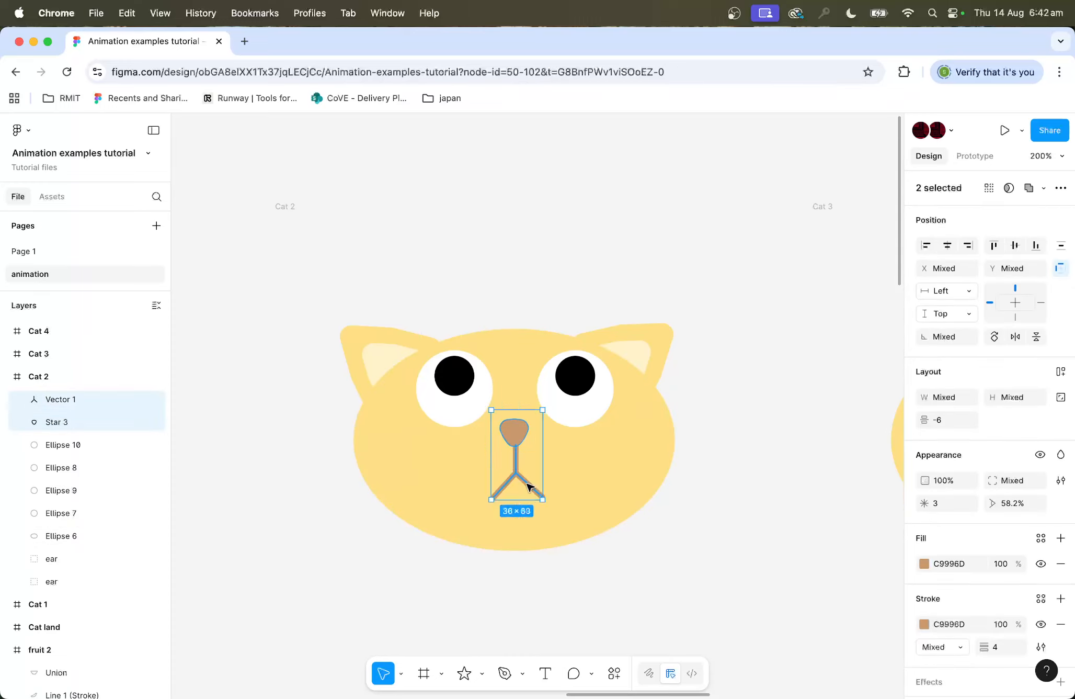
click(726, 501)
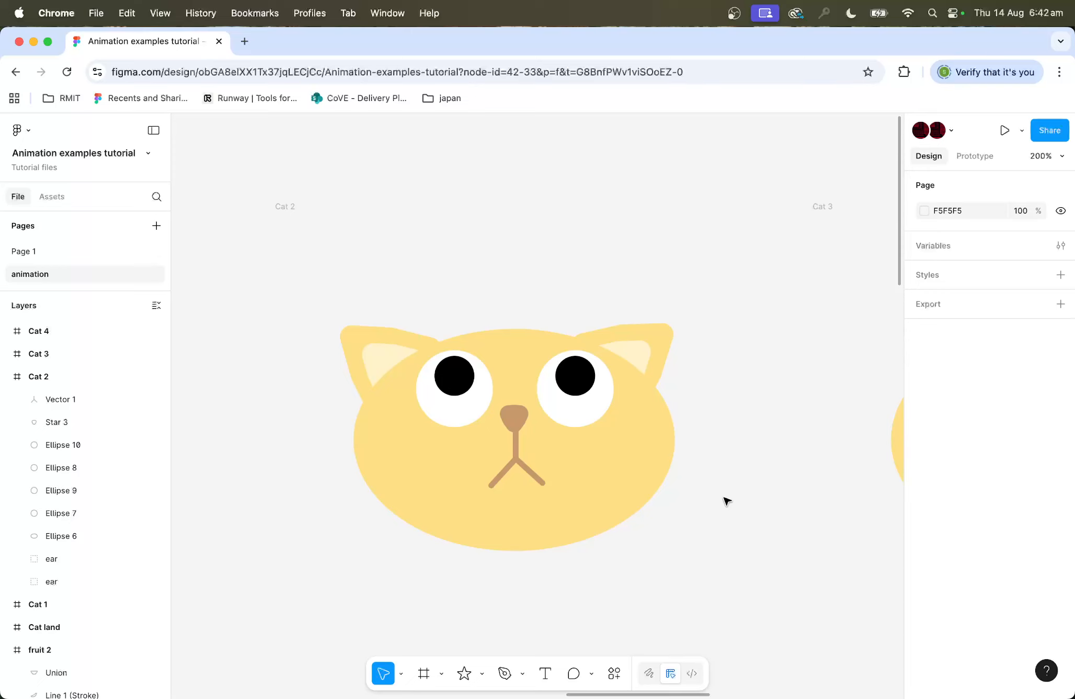
Step: Refine Cat 2's left ear by rotating it to about 58° and positioning it at about X 13, Y 43
key(shift+0)
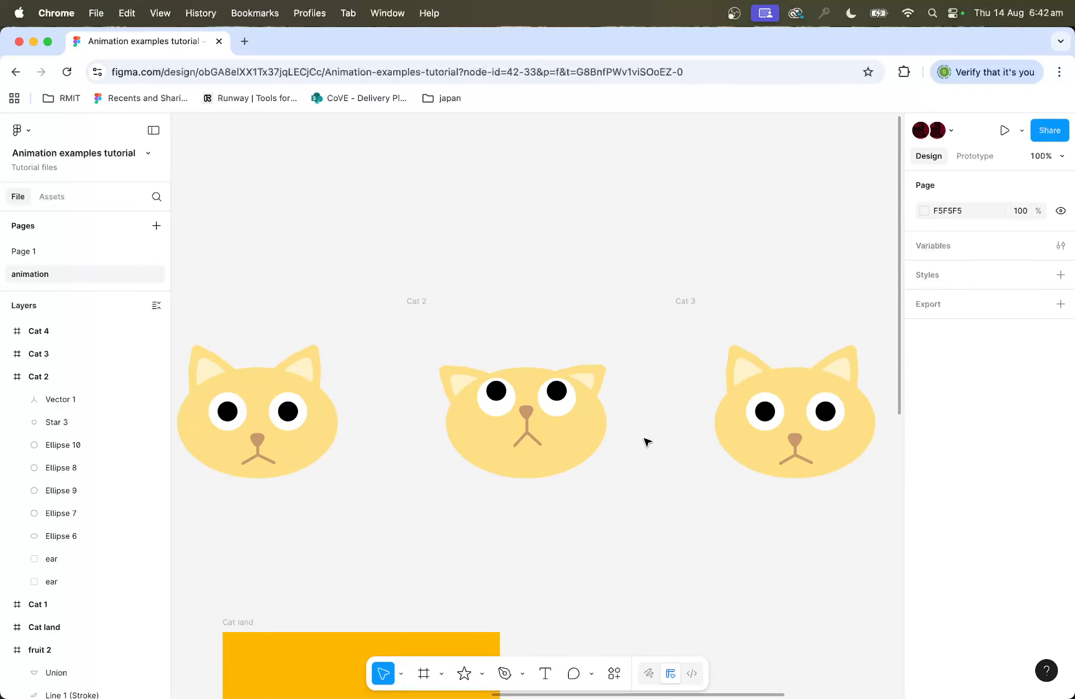
click(460, 360)
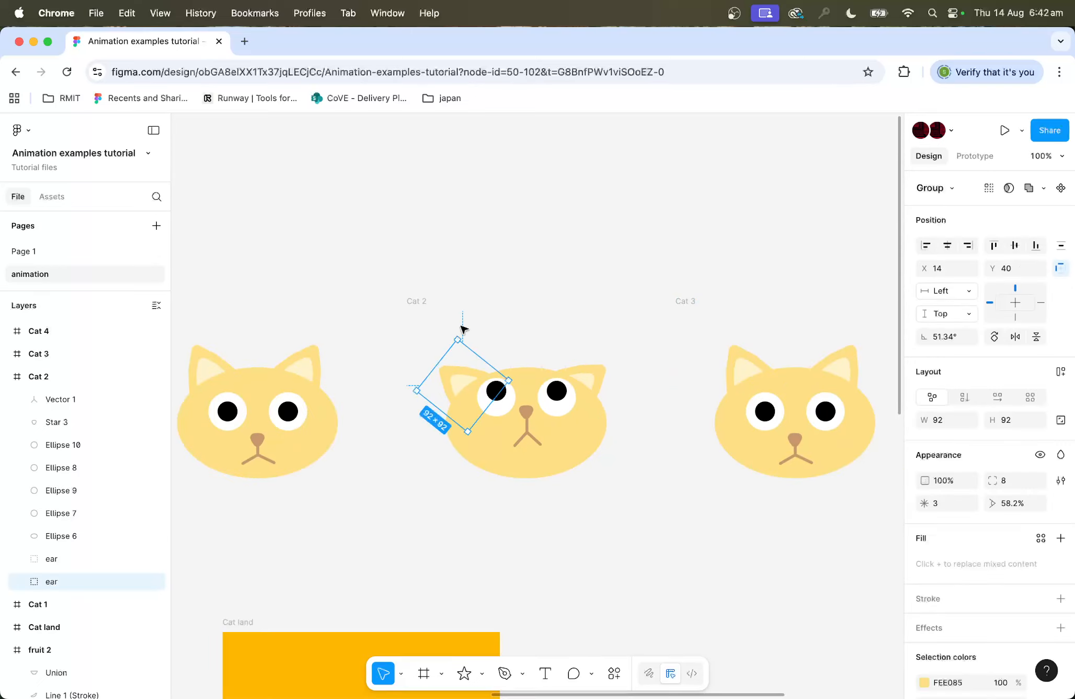
drag(455, 330, 449, 331)
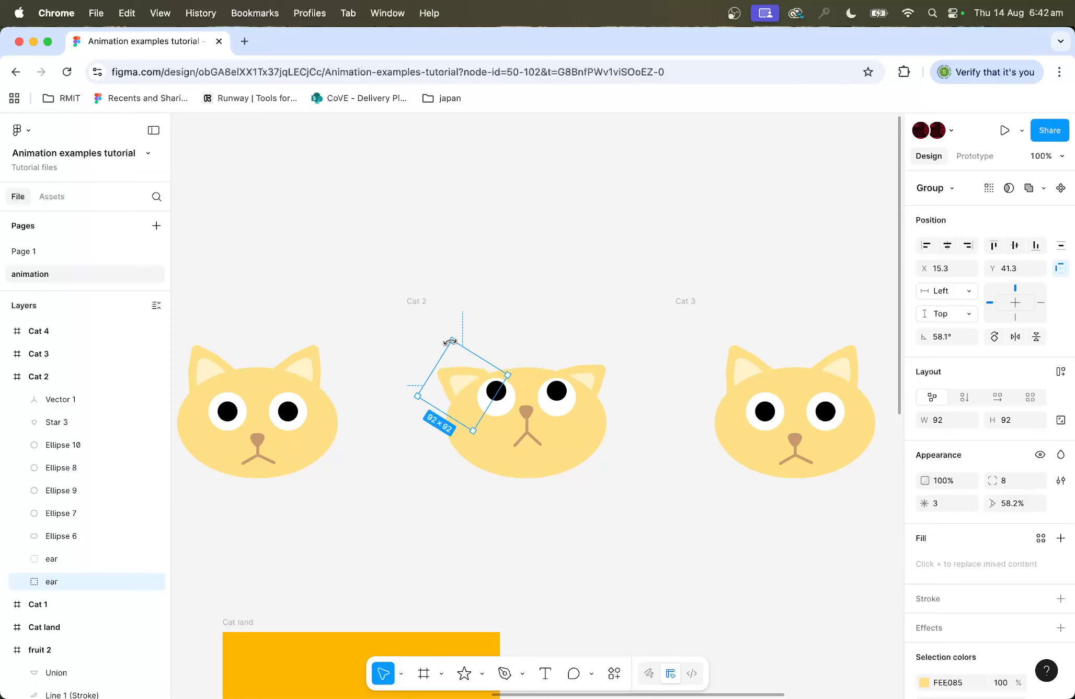
drag(456, 380, 458, 381)
Step: Select both eye whites and pupils of Cat 4 and move them about 27 px down the face
scroll(650, 418, right, 2)
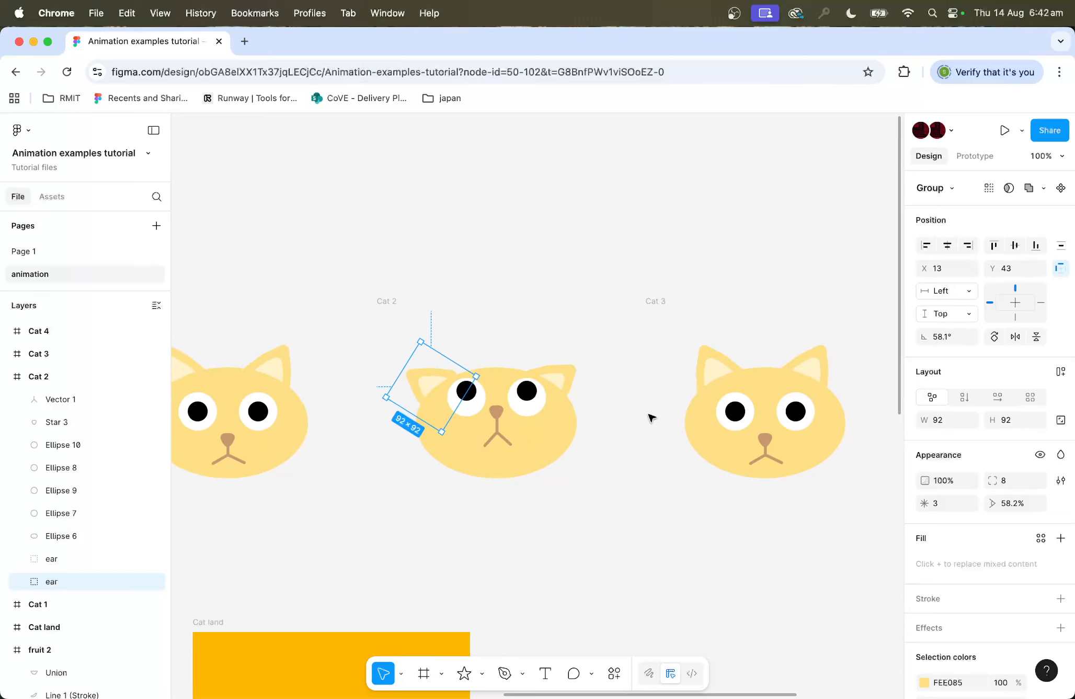
scroll(597, 390, right, 3)
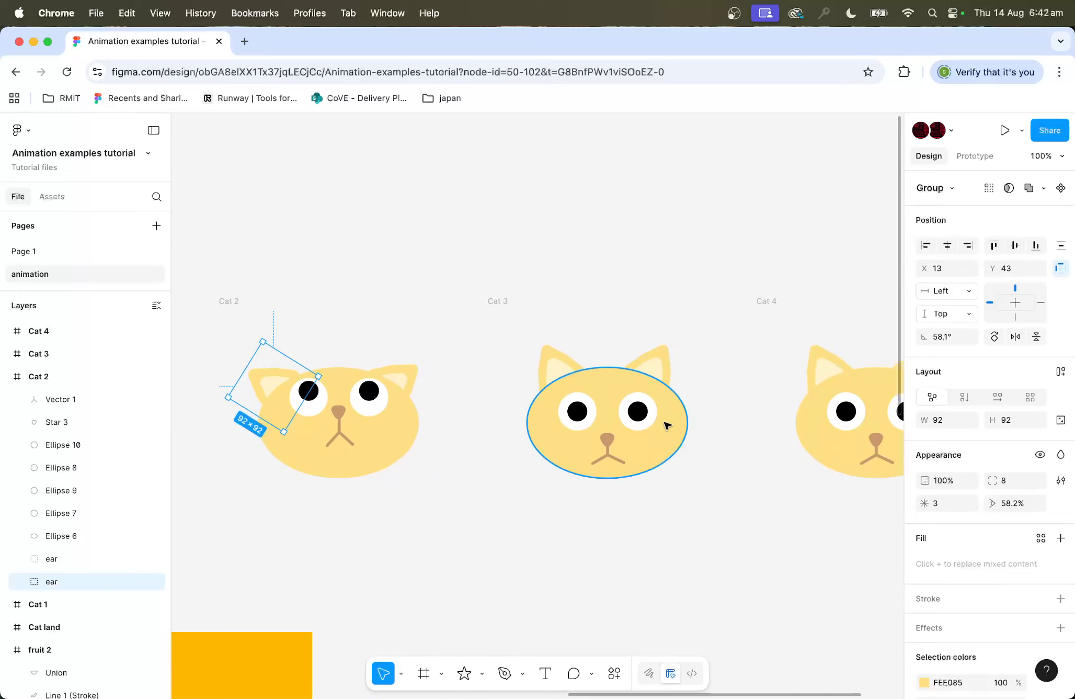
scroll(703, 454, right, 3)
scroll(703, 454, right, 2)
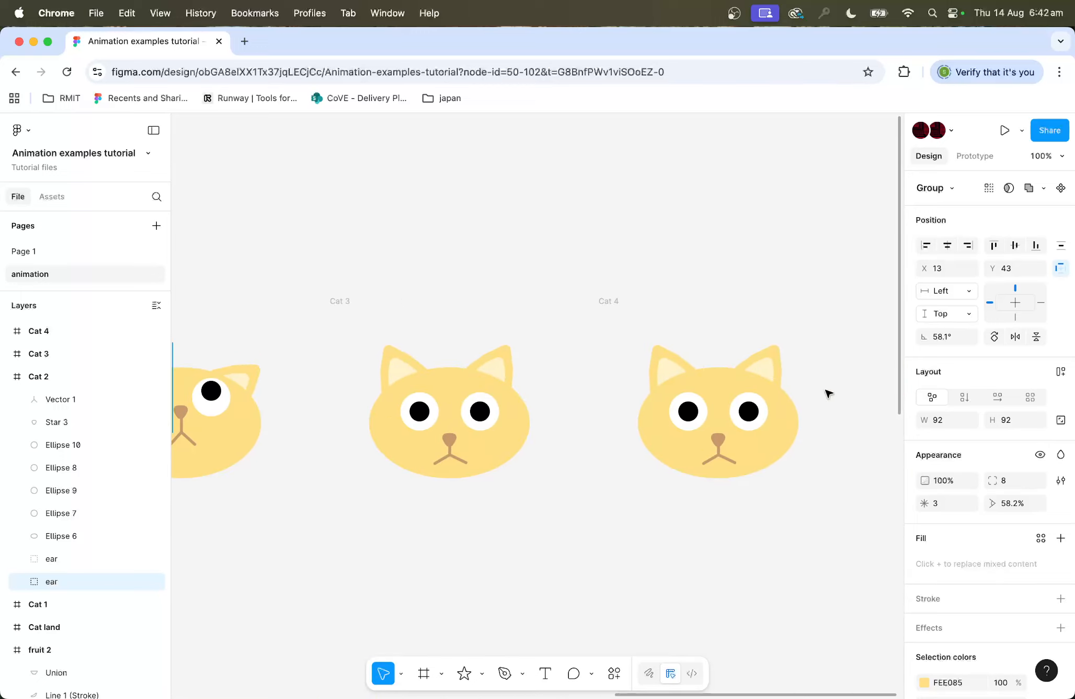
scroll(826, 390, right, 4)
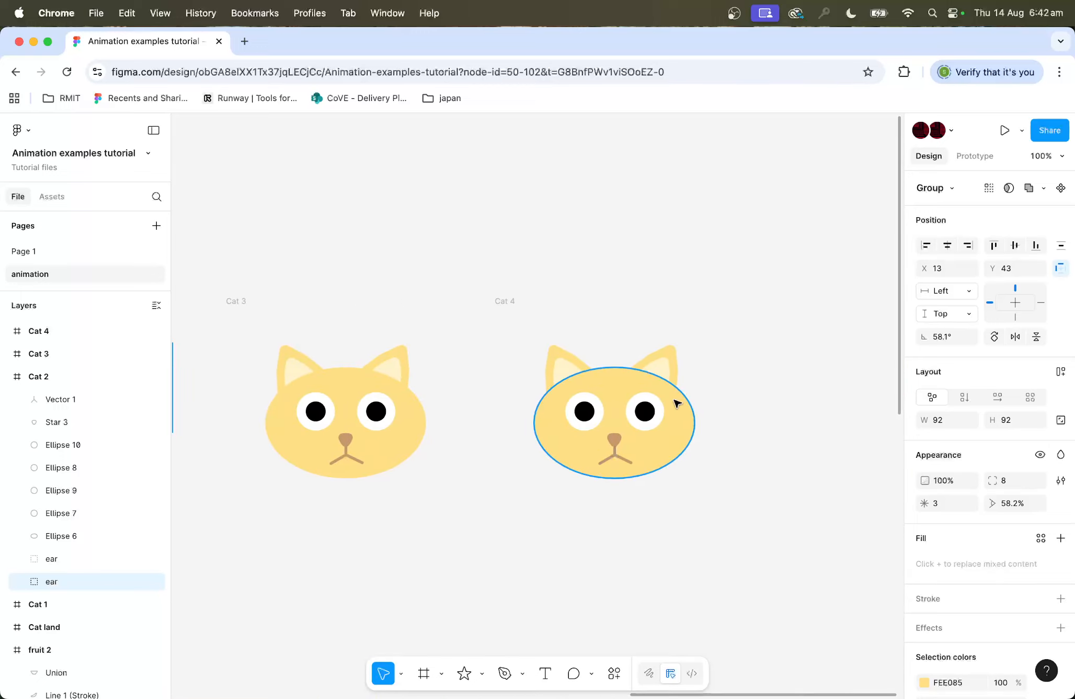
key(super+equal)
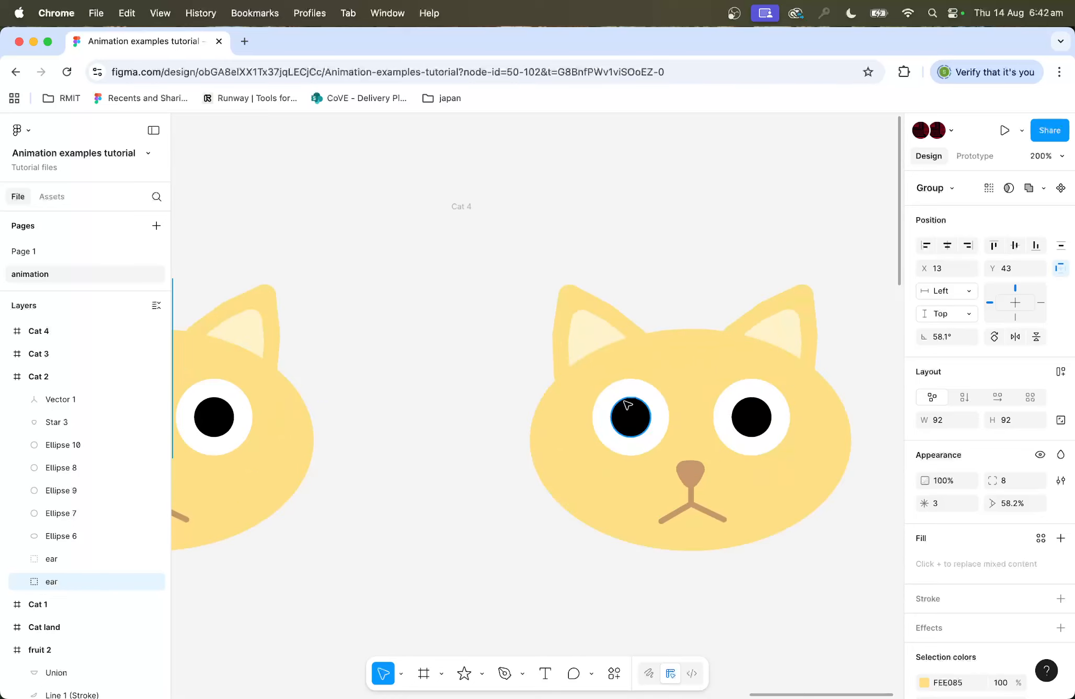
click(642, 411)
shift+click(639, 419)
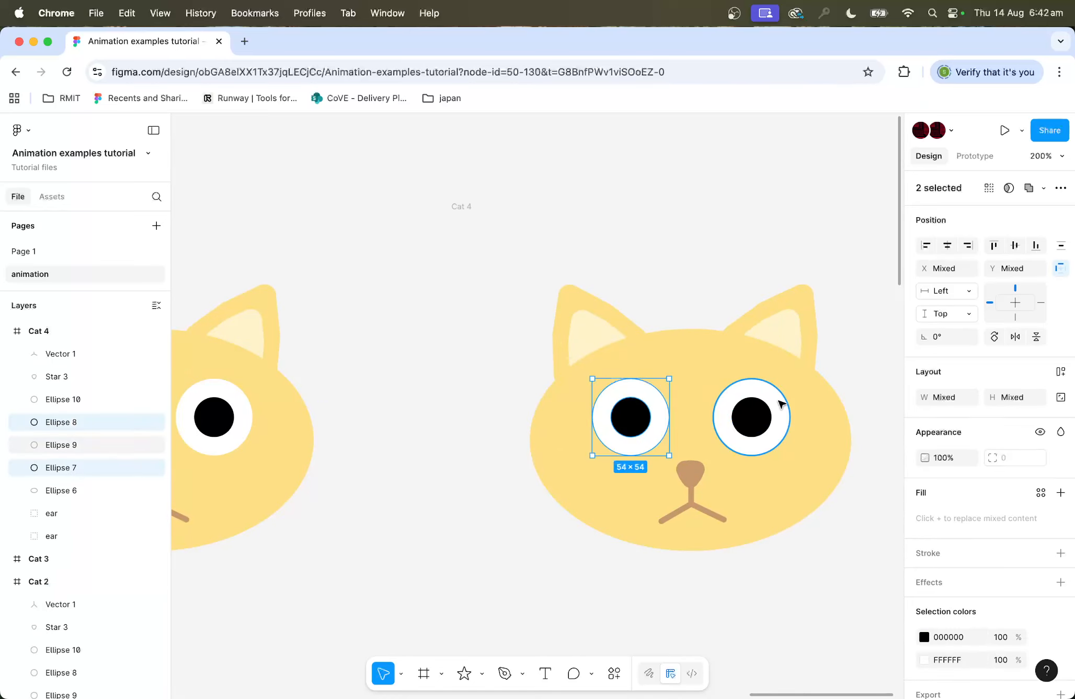
shift+click(780, 401)
shift+click(753, 420)
drag(754, 420, 756, 454)
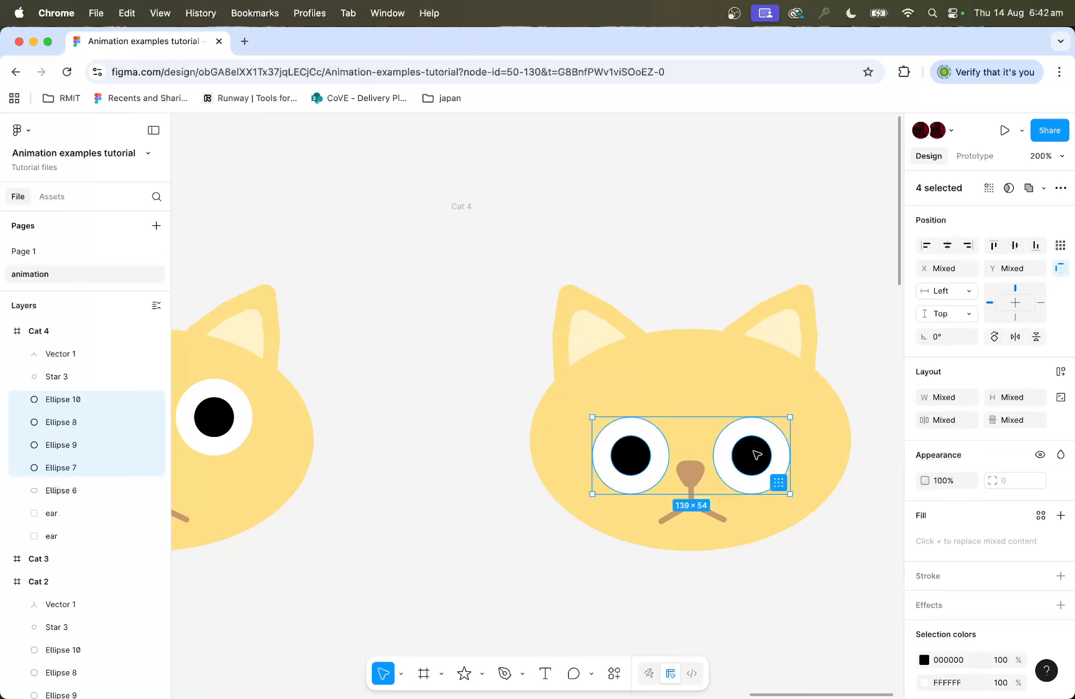
Step: Select Cat 4's nose and mouth together and move them about 17 px down the face
click(838, 545)
click(693, 506)
shift+click(693, 464)
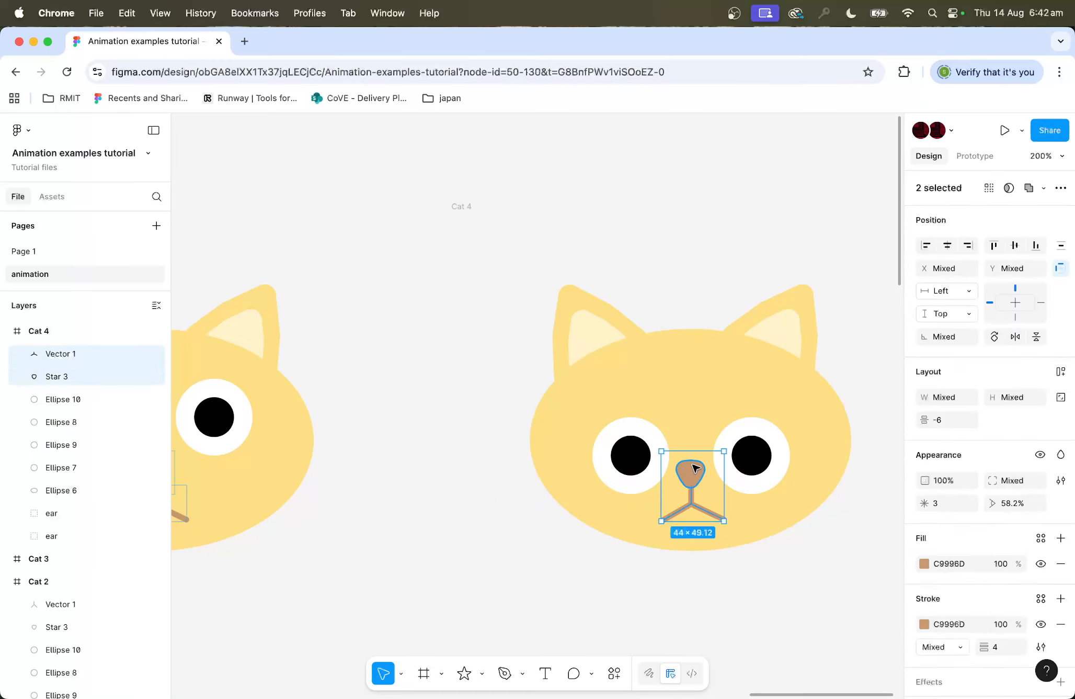
drag(692, 470, 690, 495)
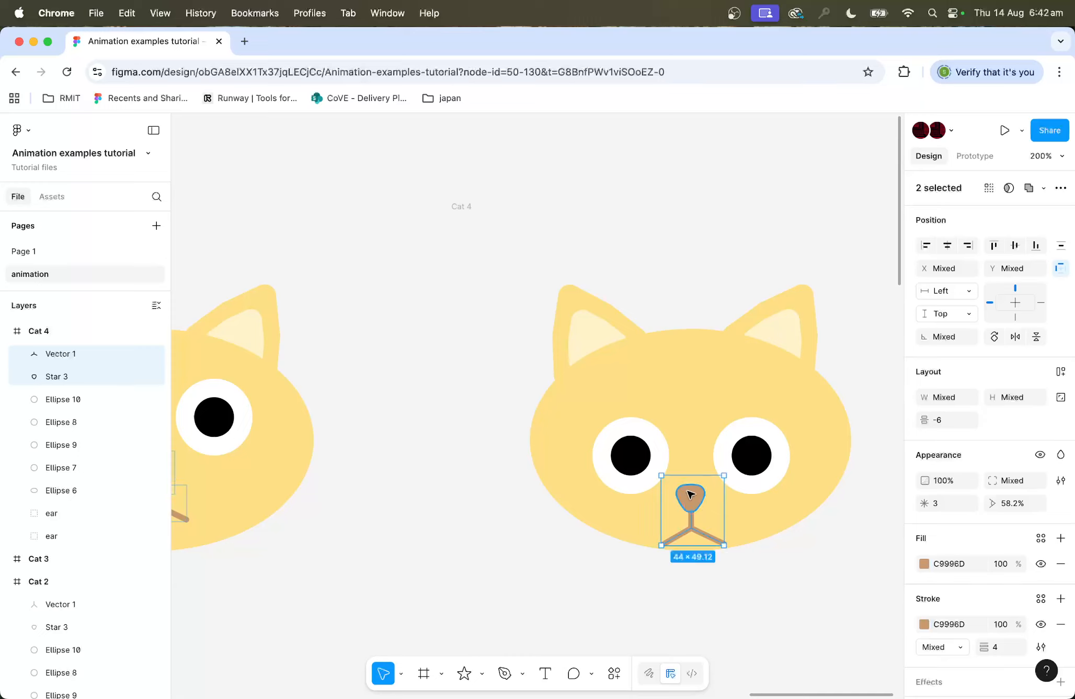
Step: Select both eye whites and pupils of Cat 4 and move them about 5 px further down the face
click(659, 445)
shift+click(719, 437)
shift+click(751, 449)
drag(752, 450, 770, 475)
key(super+z)
shift+click(757, 459)
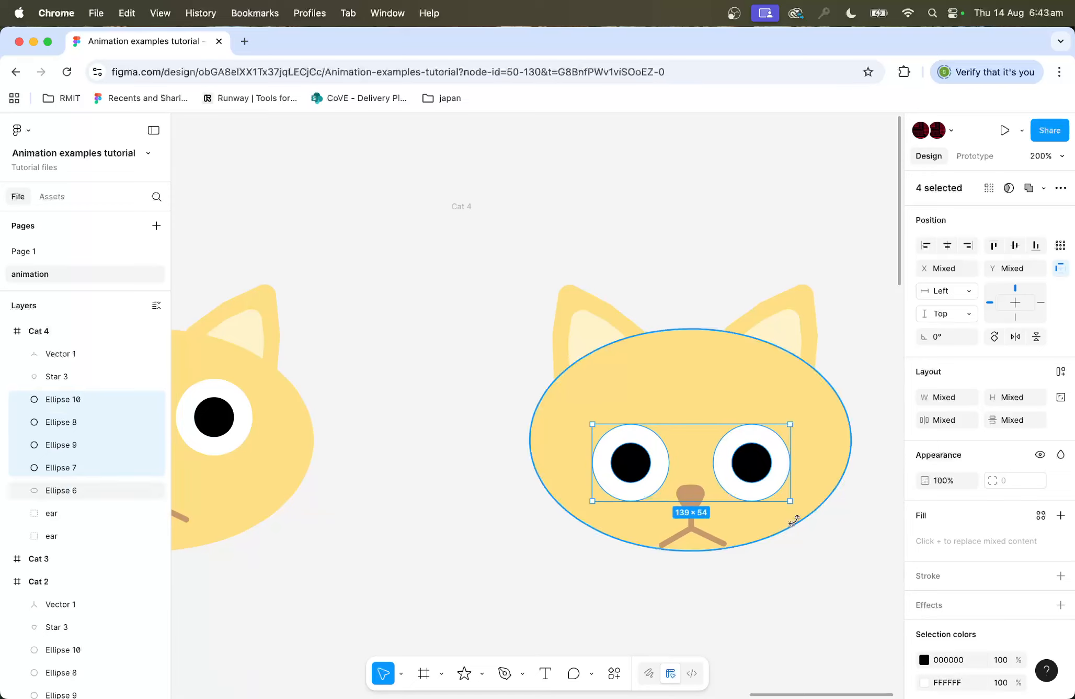
key(Escape)
Step: Widen and flatten Cat 4's mouth to 54 × 17 px, keeping it centred below the nose
click(693, 523)
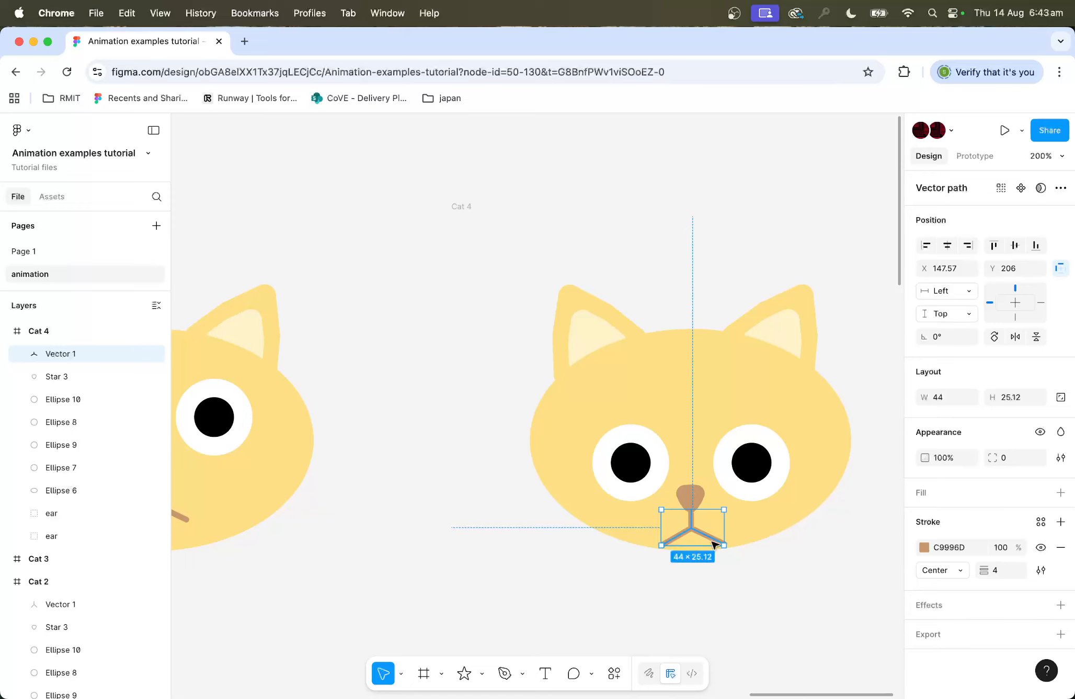
drag(708, 540, 730, 523)
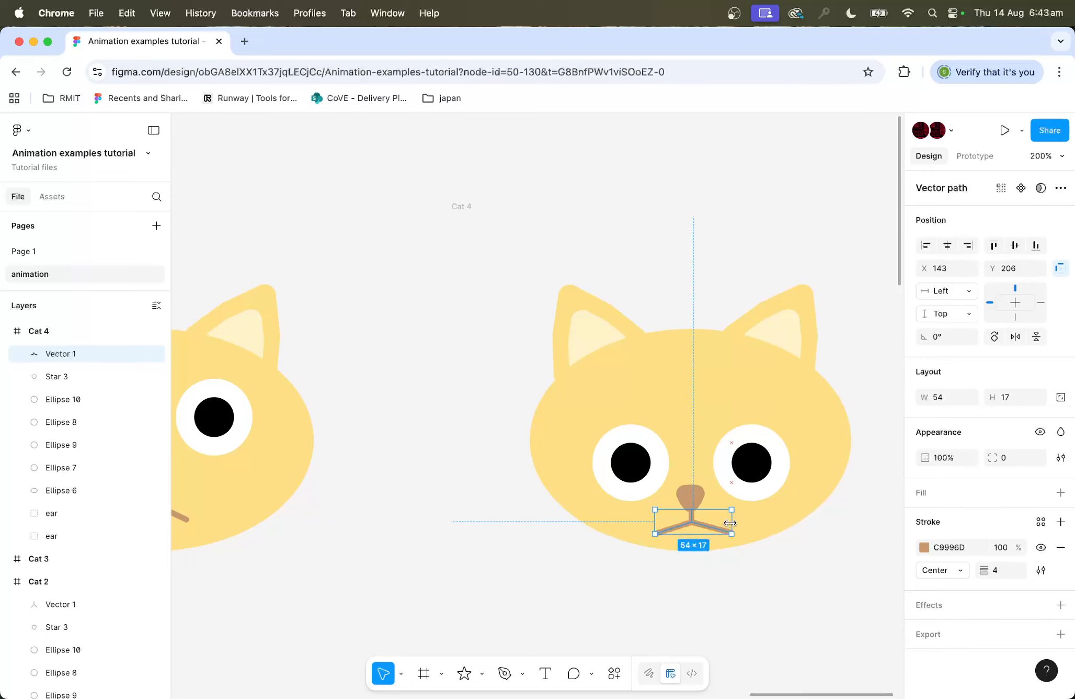
key(Escape)
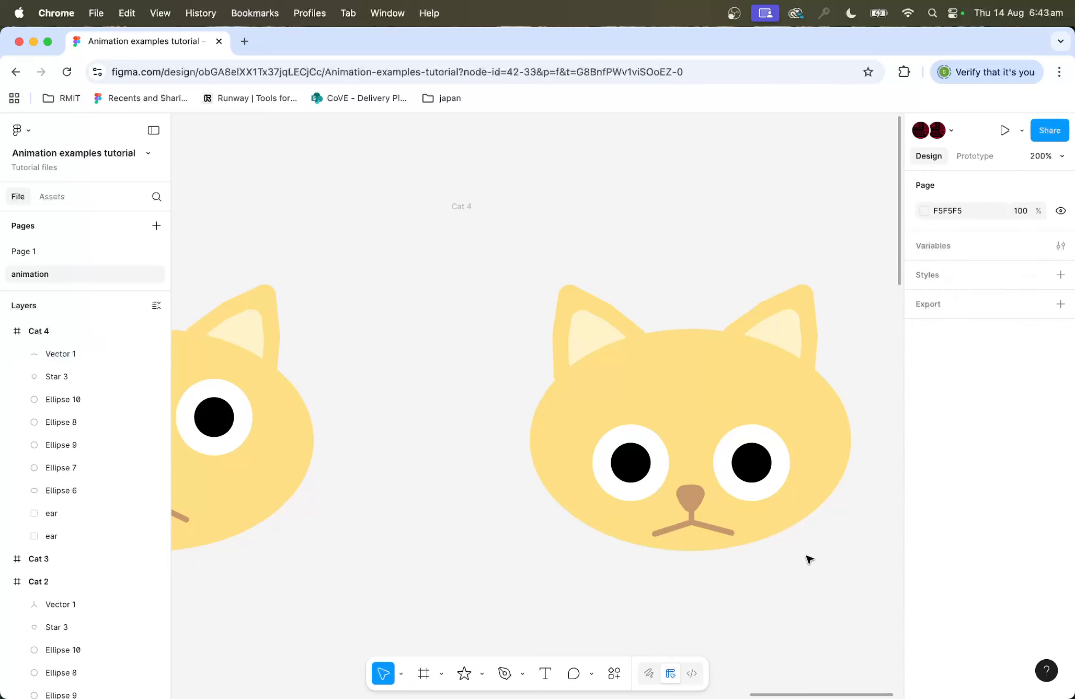
Step: Rotate Cat 4's left ear to about 16° and position it at X 51, Y 21
click(581, 304)
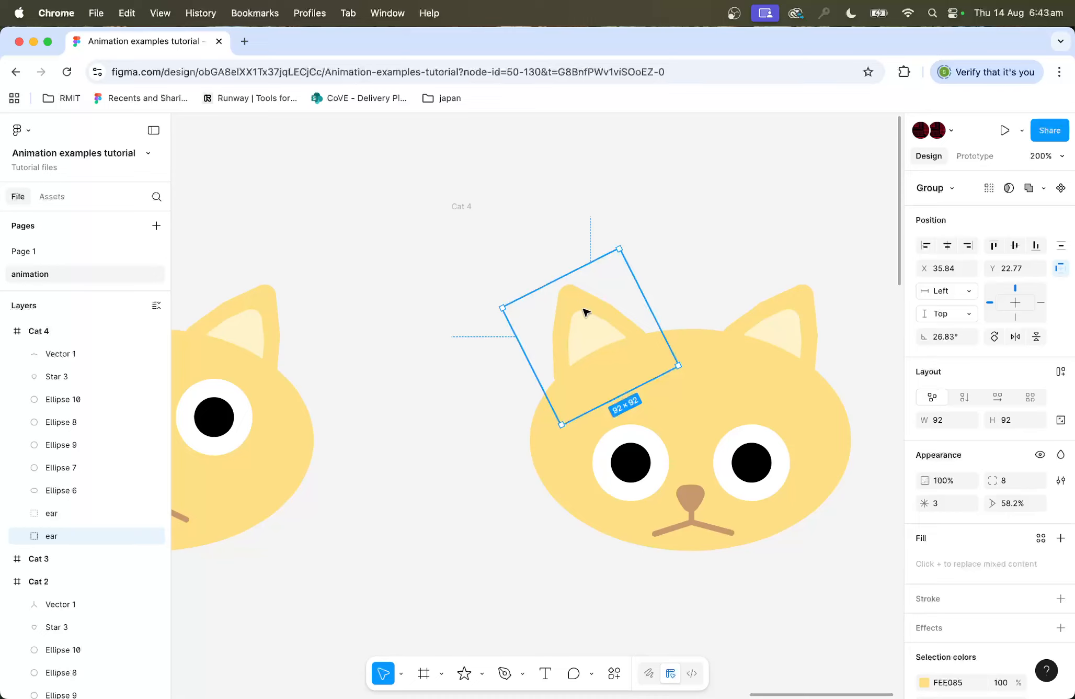
drag(627, 244, 643, 255)
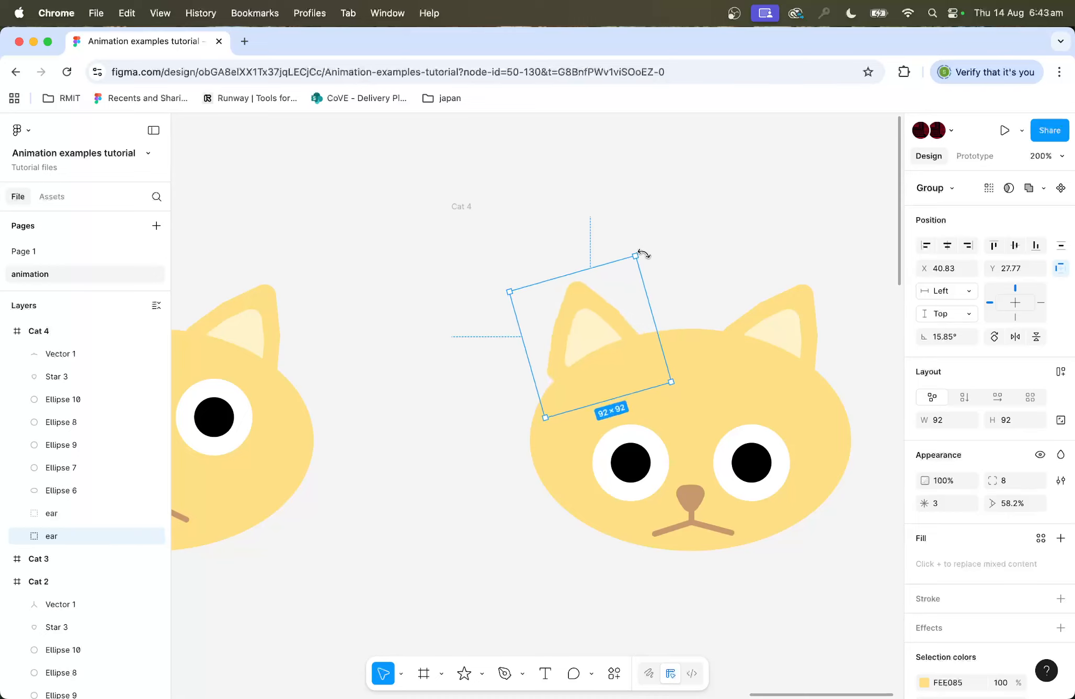
mouse_move(587, 323)
mouse_down()
mouse_move(627, 304)
mouse_move(605, 310)
mouse_up()
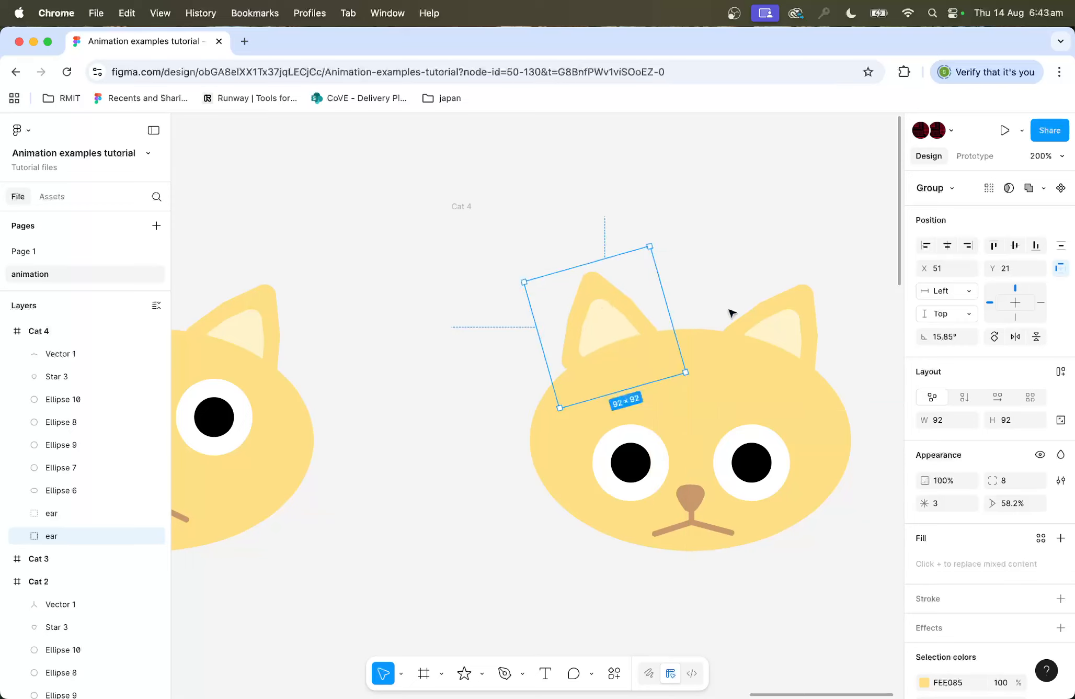
Step: Rotate Cat 4's right ear more upright, shift it up towards the head's centre and stretch it taller
click(771, 312)
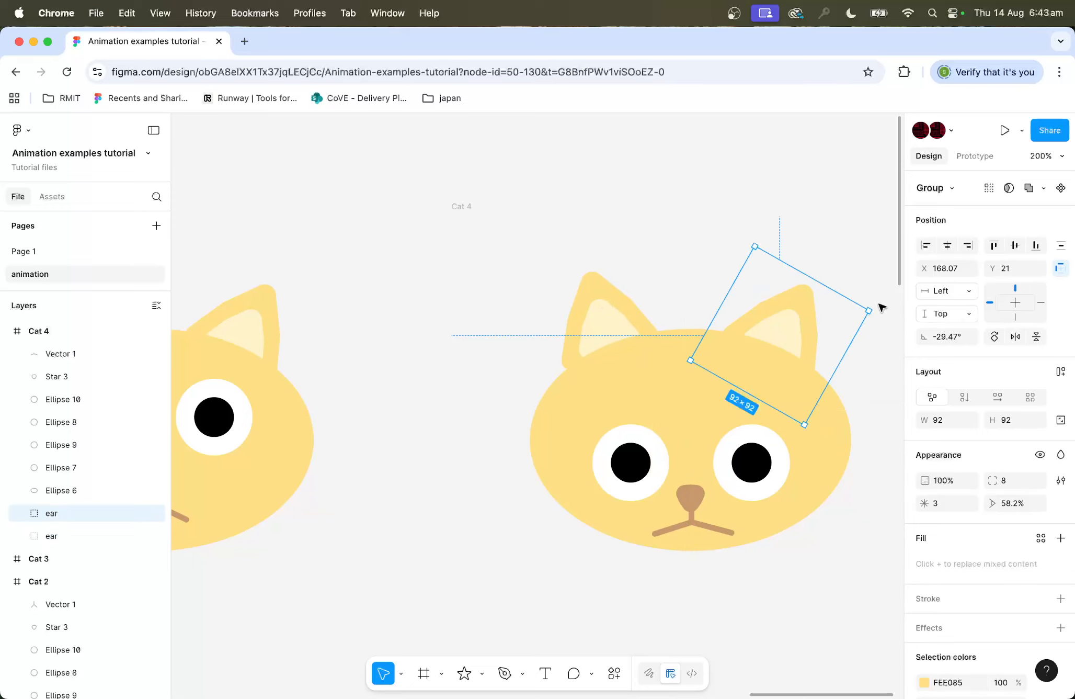
drag(874, 303, 862, 291)
drag(784, 326, 773, 314)
drag(794, 273, 795, 252)
Step: Stretch Cat 4's left ear to a height of about 100 px and move it about 6 px towards the head's centre
click(614, 302)
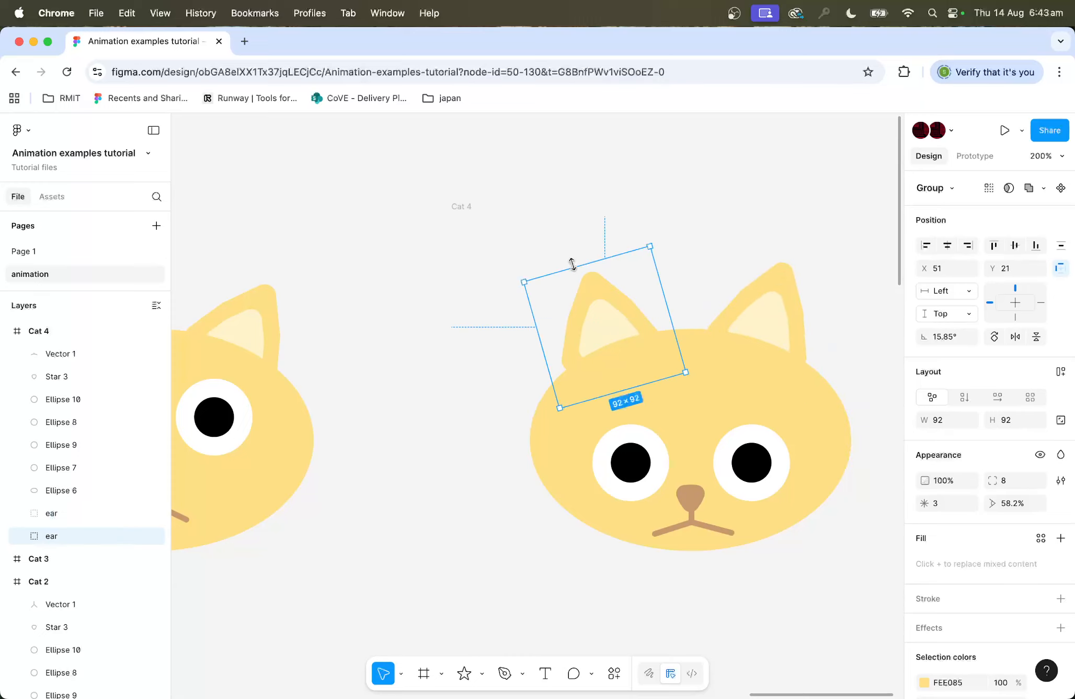
drag(571, 260, 572, 256)
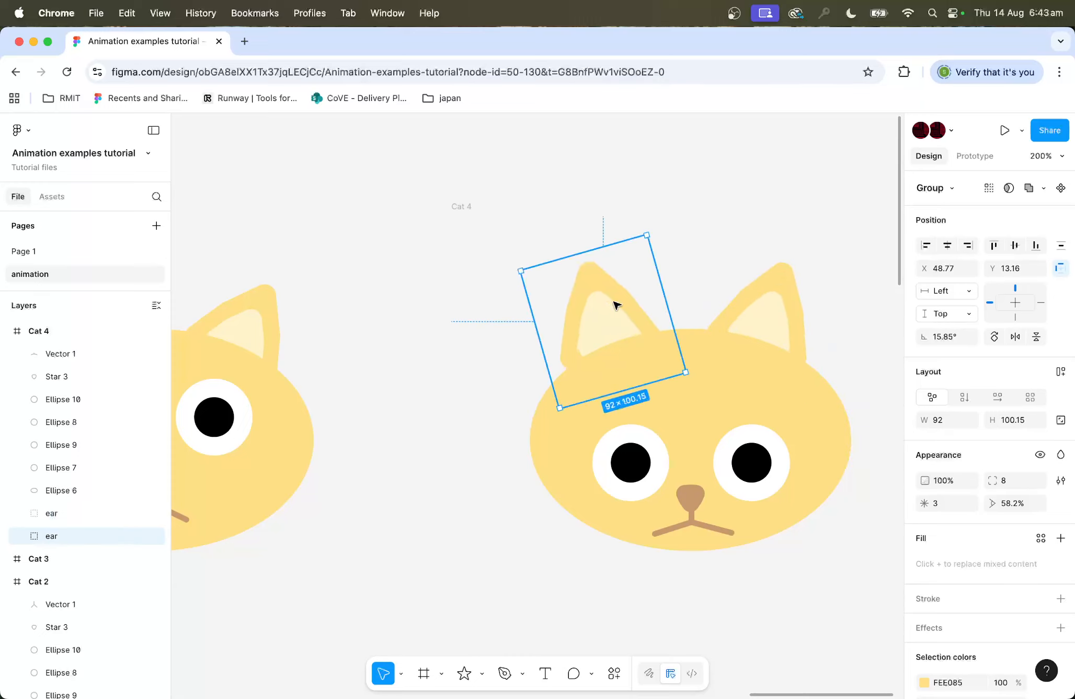
drag(617, 305, 626, 303)
click(705, 221)
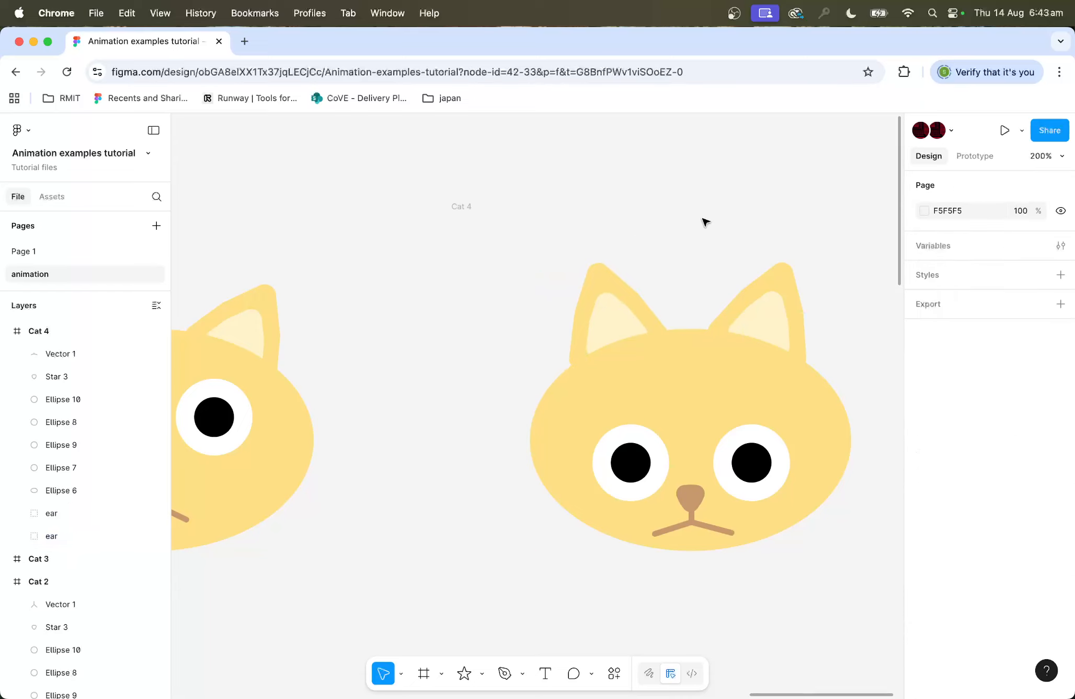
Step: Select the Cat 1, Cat 2, Cat 3 and Cat 4 frames and combine them into a component set
key(minus)
key(minus)
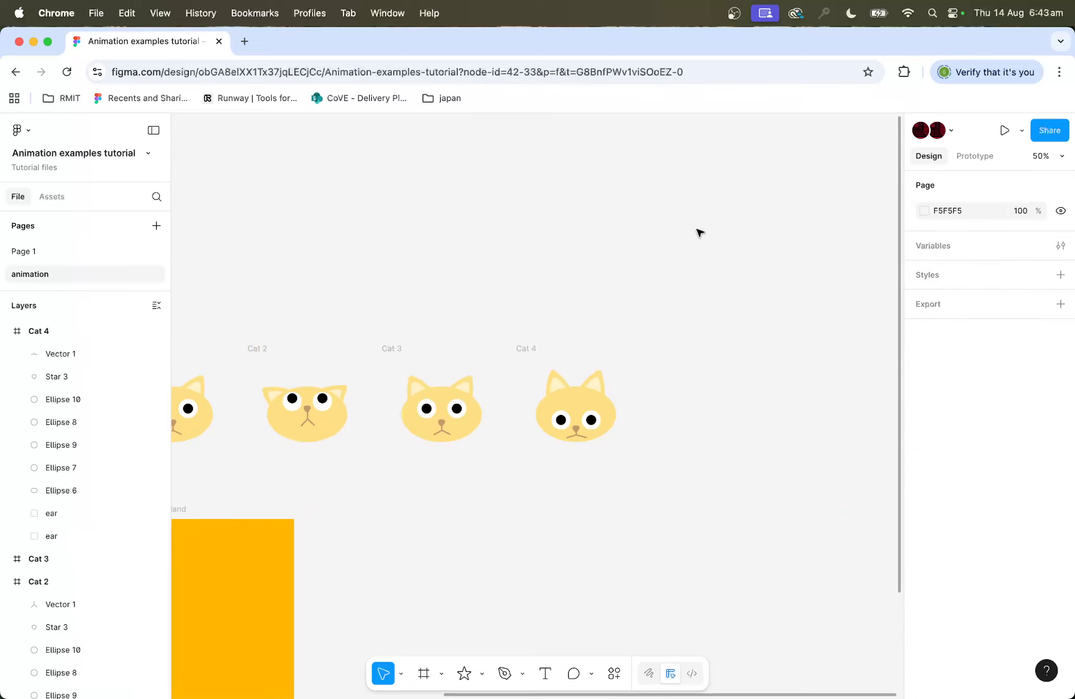
drag(597, 268, 681, 266)
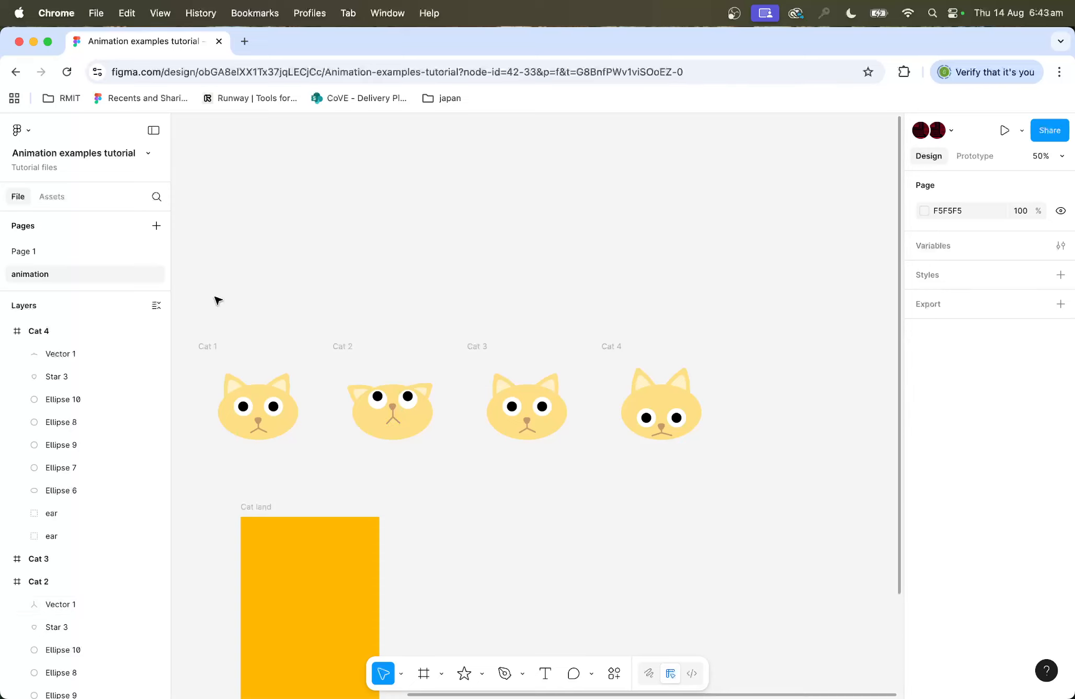
click(213, 341)
shift+click(348, 346)
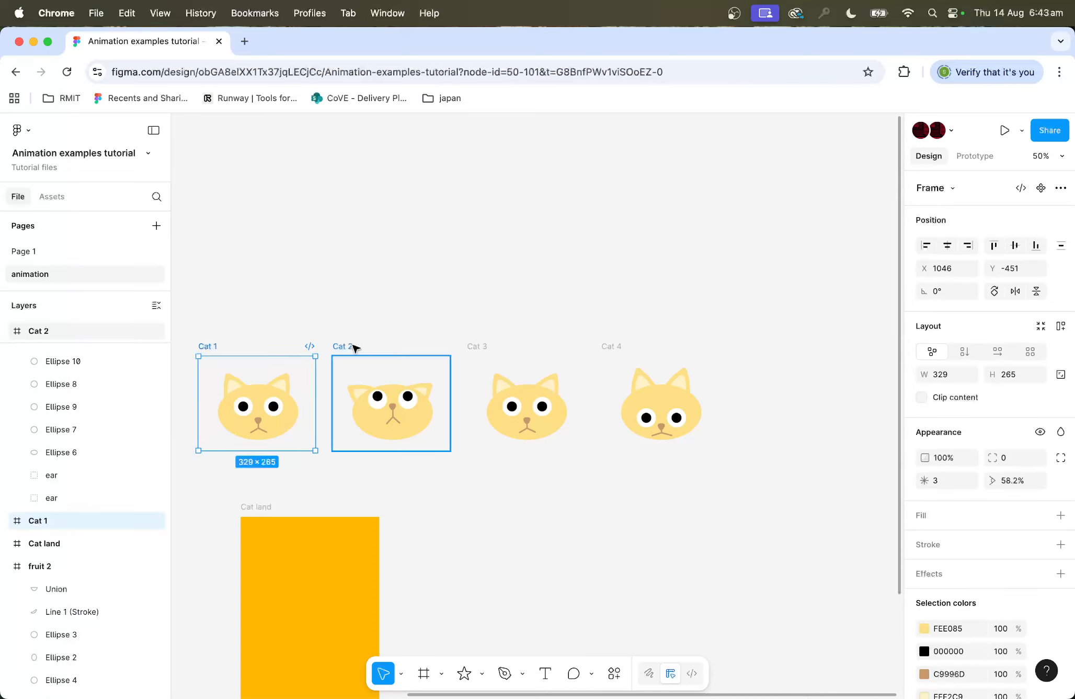
shift+click(485, 347)
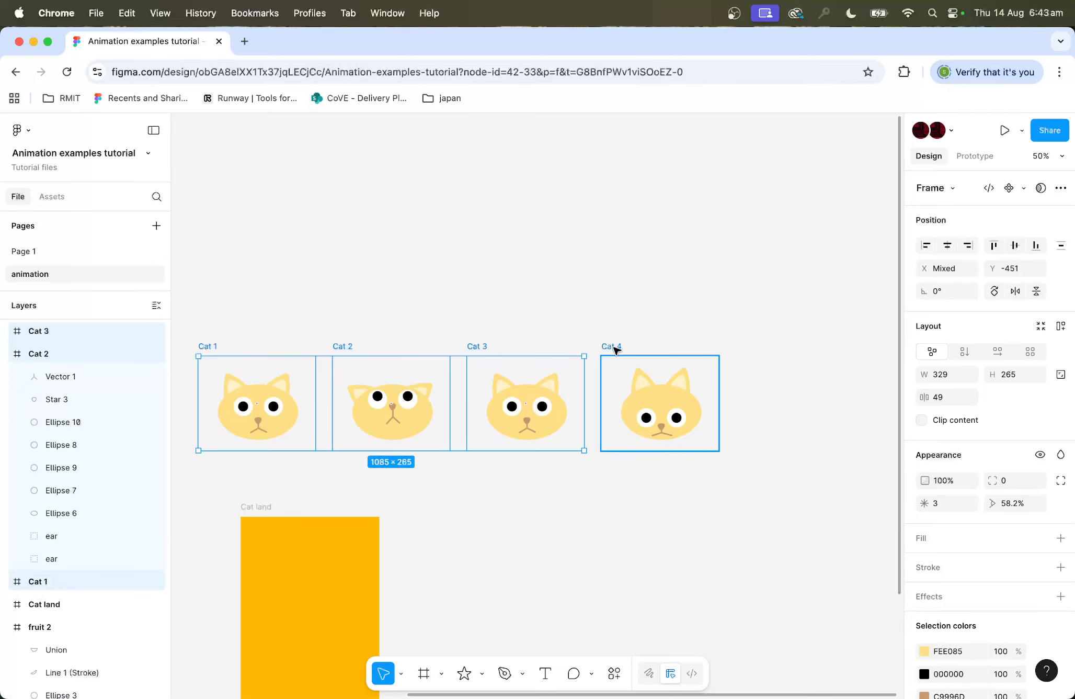
shift+click(615, 348)
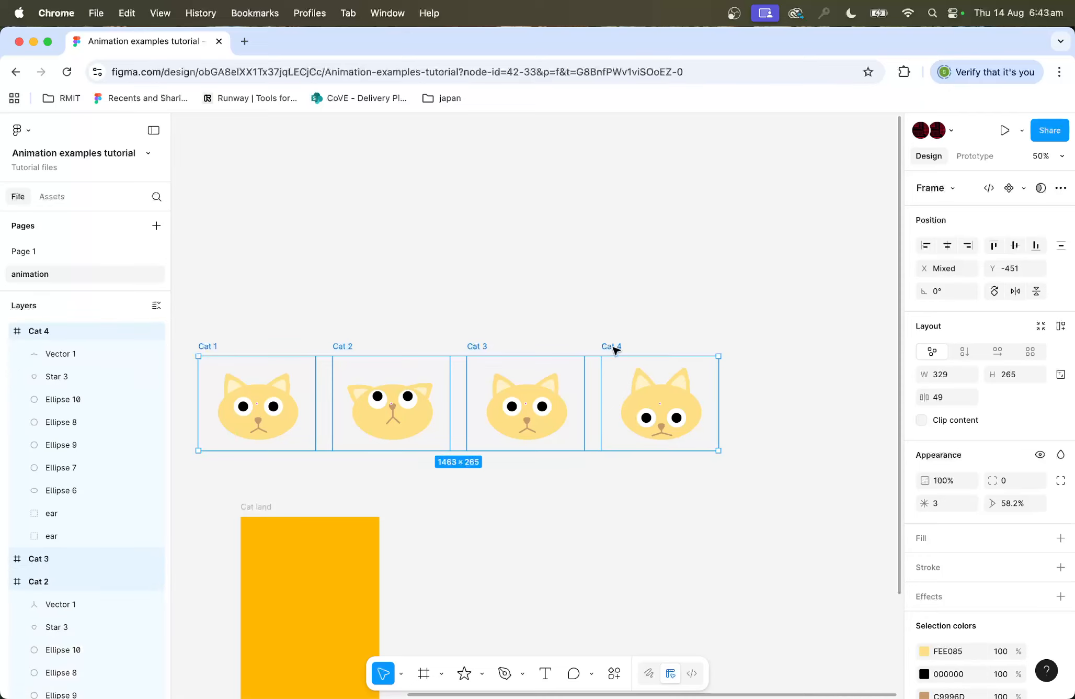
click(1024, 189)
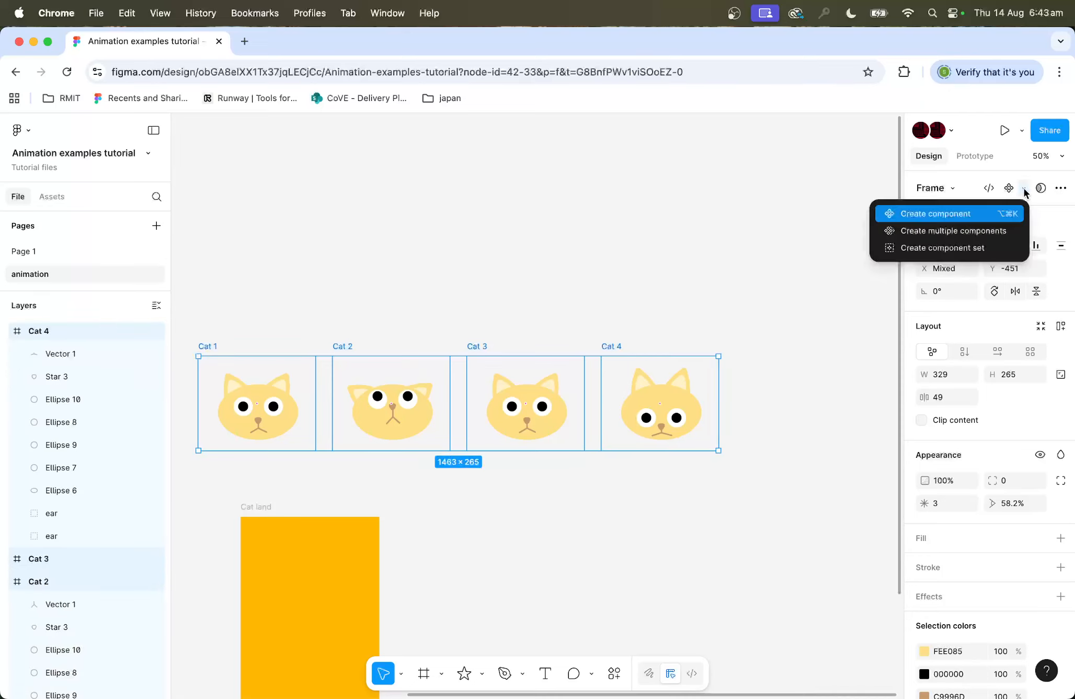
click(980, 249)
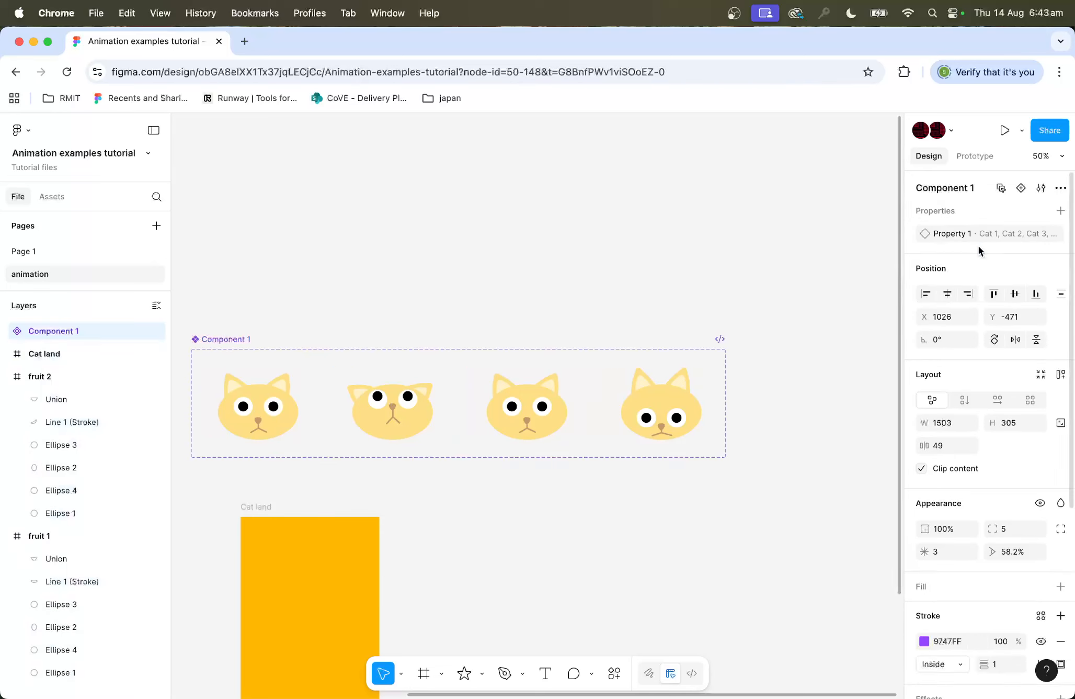
Step: Add a prototype connection from the Cat 1 variant to Cat 2, triggered After delay at 800 ms
click(975, 157)
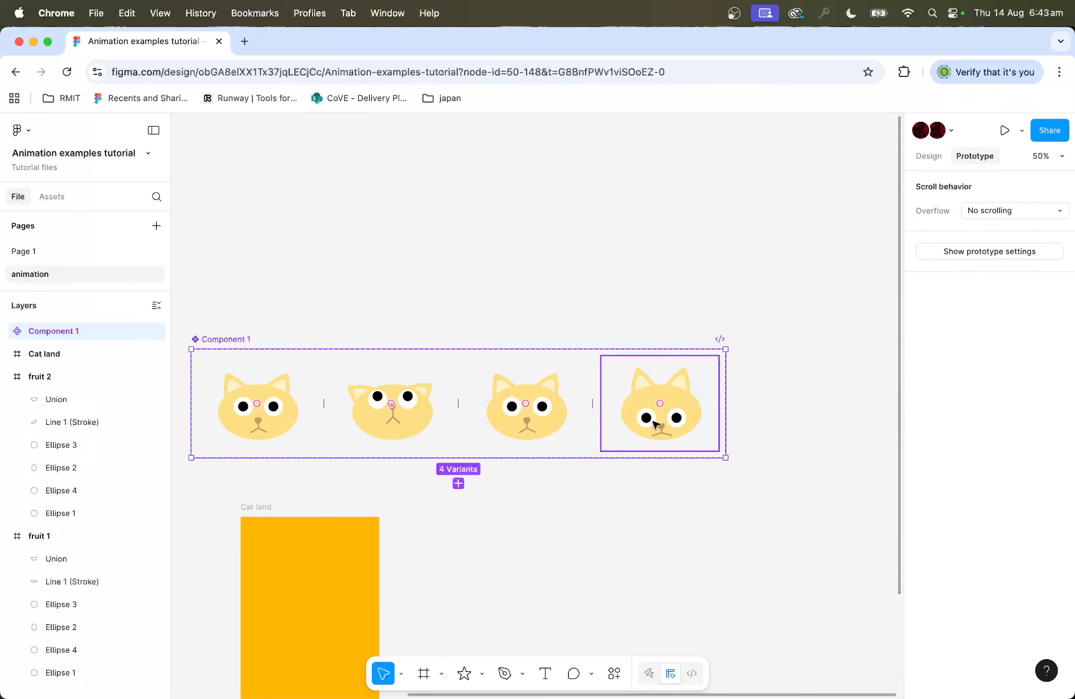
key(super+equal)
drag(376, 273, 662, 283)
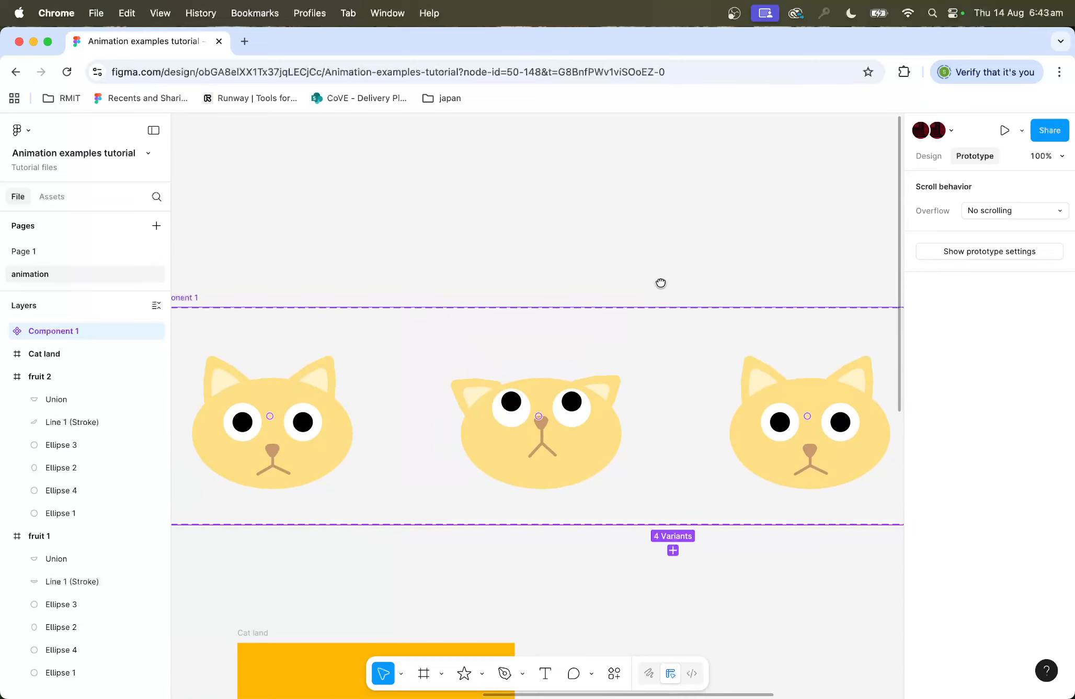
click(379, 412)
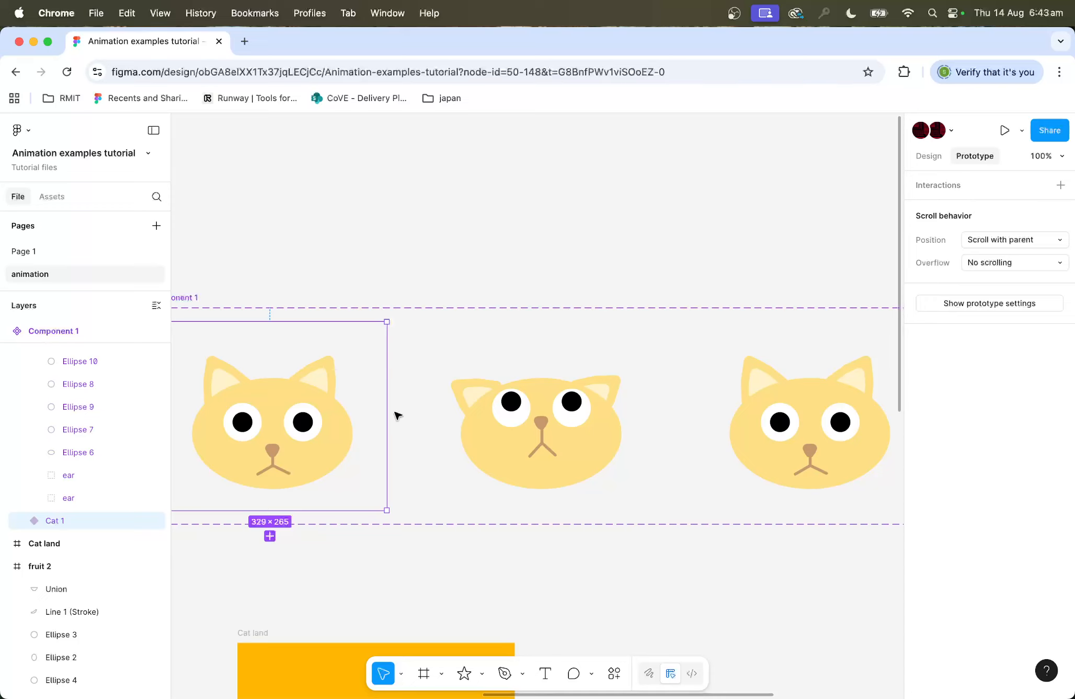
drag(387, 416, 586, 195)
scroll(594, 247, up, 3)
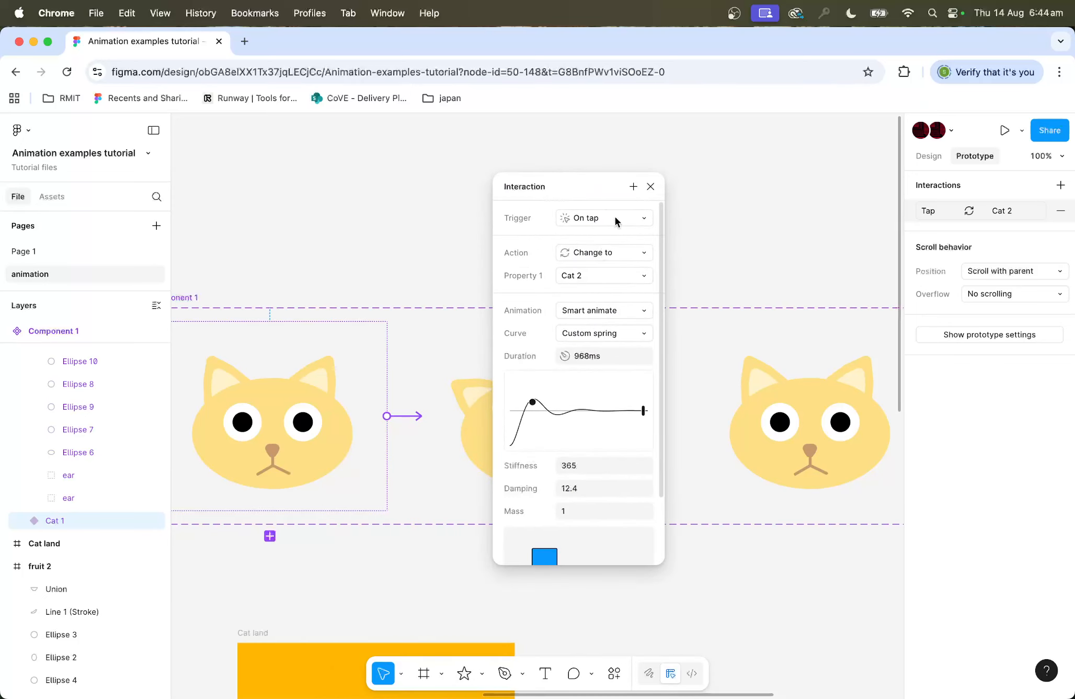
click(615, 216)
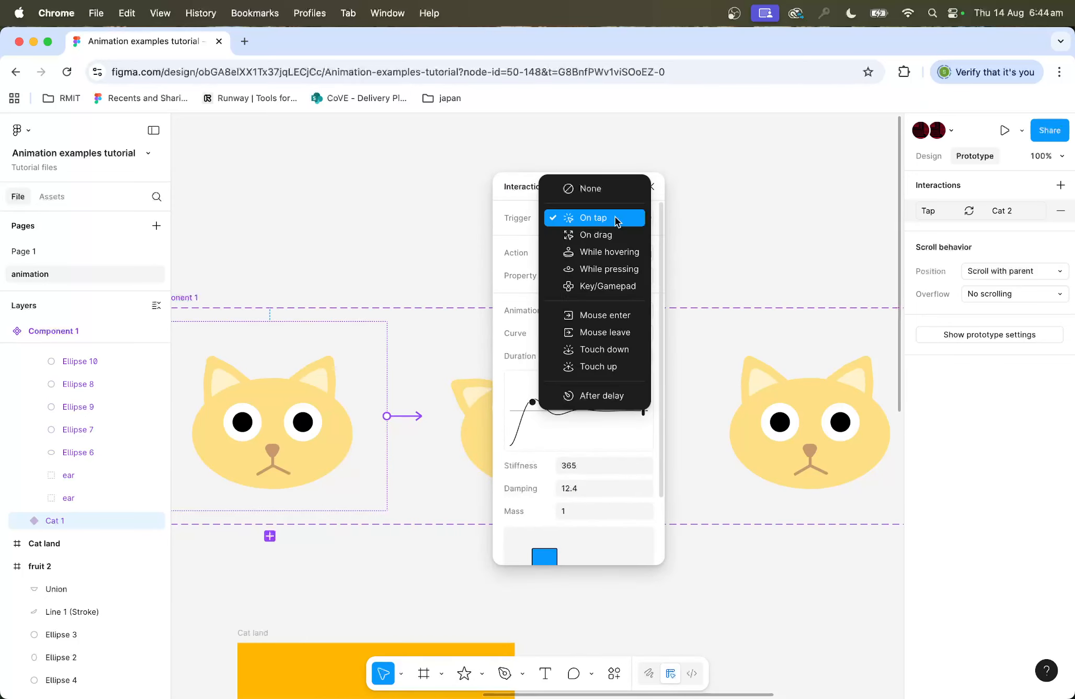
click(602, 394)
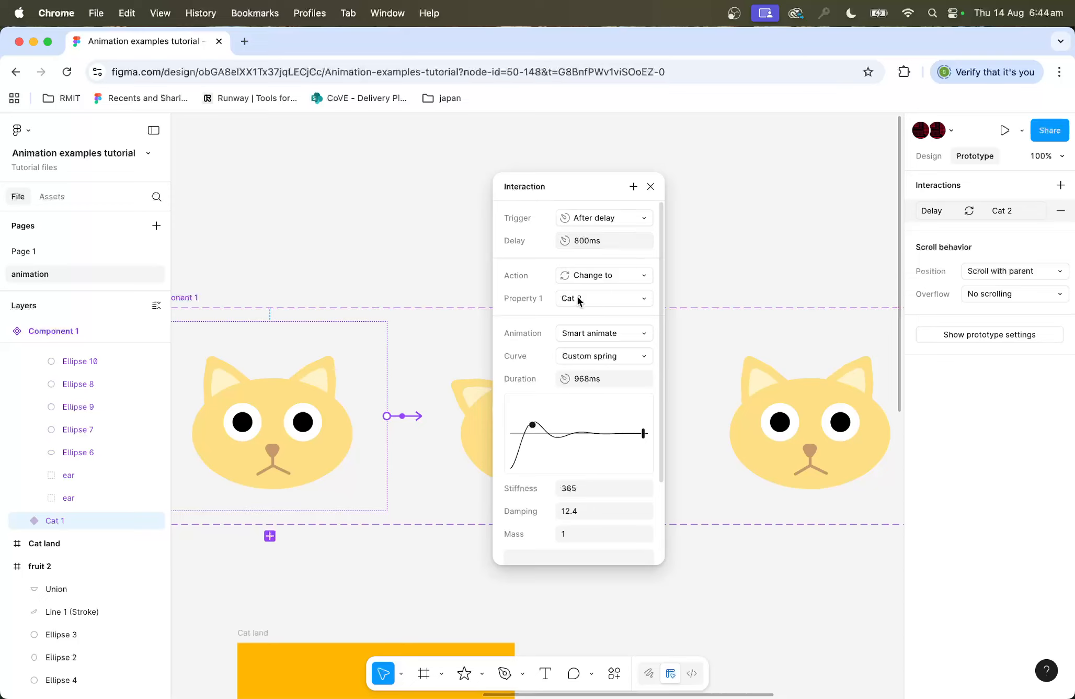
Step: Set the Smart animate curve of the Cat 1 to Cat 2 interaction to Bouncy and close its settings
click(590, 357)
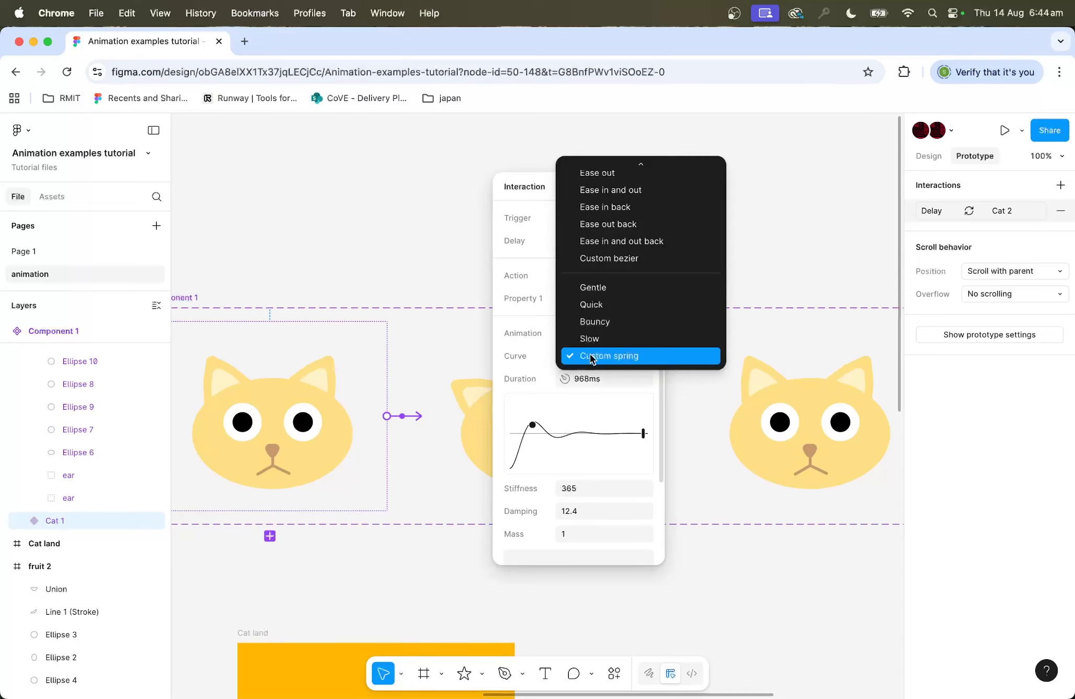
click(593, 324)
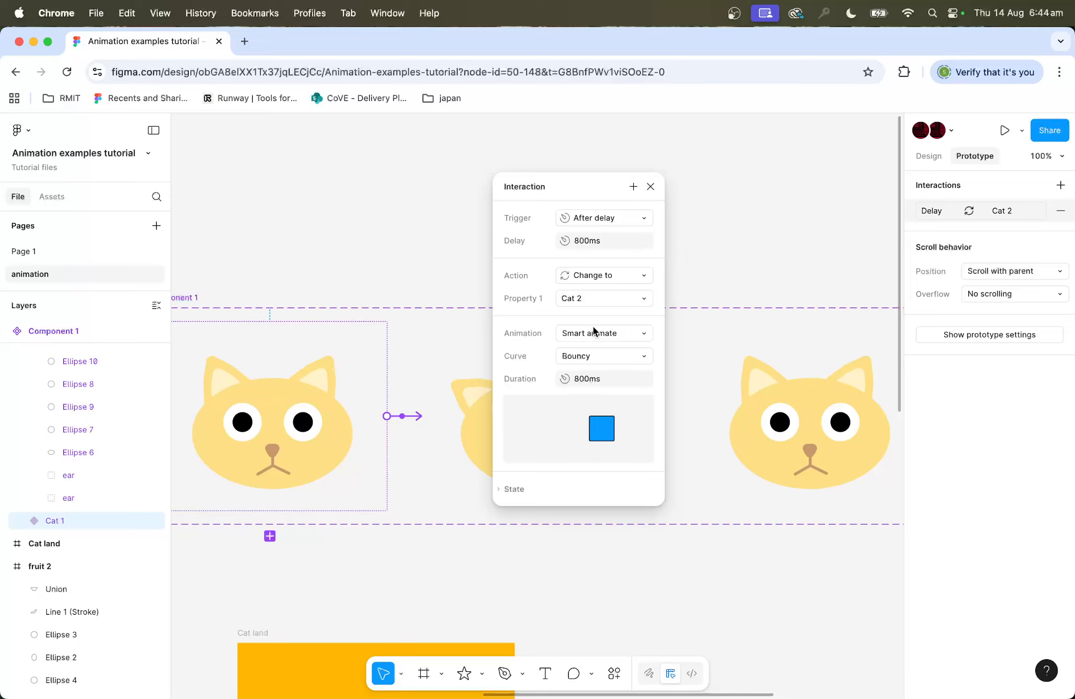
click(651, 187)
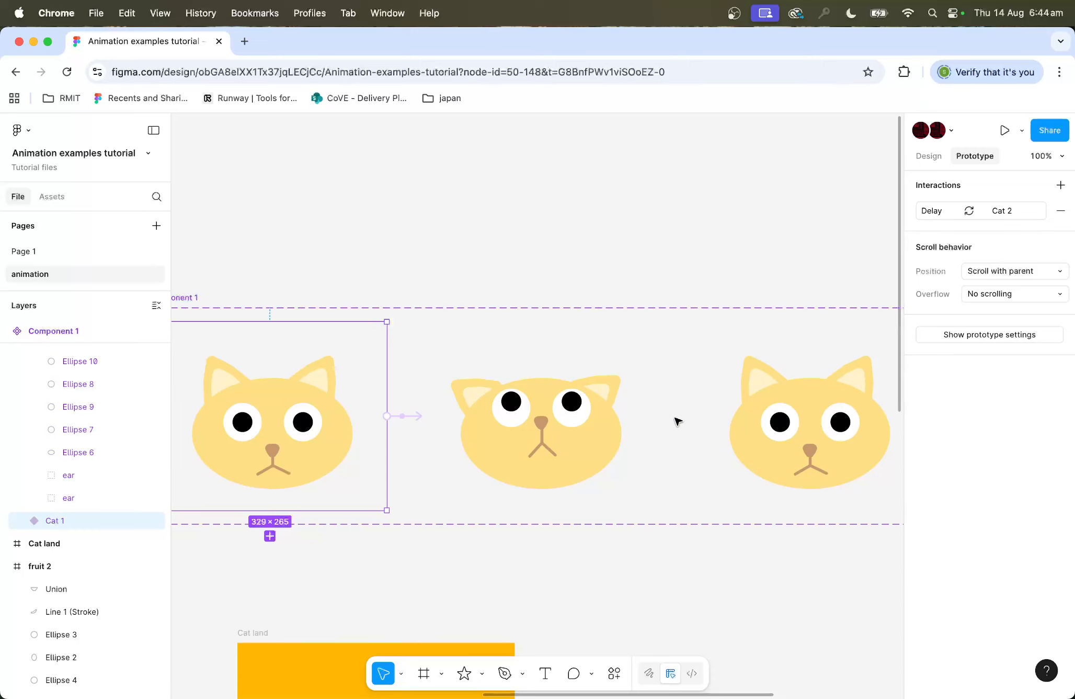
Step: Connect the Cat 2 variant to Cat 3 with an After delay trigger of 800 ms and a Bouncy Smart animate transition
click(653, 419)
drag(657, 416, 711, 416)
click(722, 479)
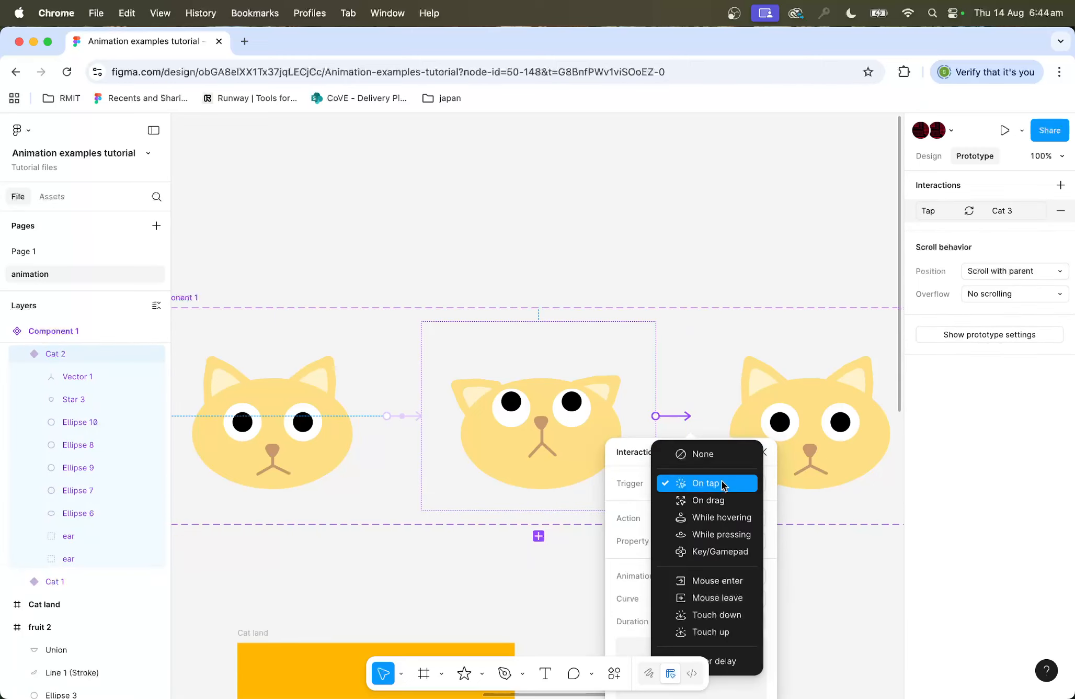
click(732, 661)
scroll(761, 449, down, 3)
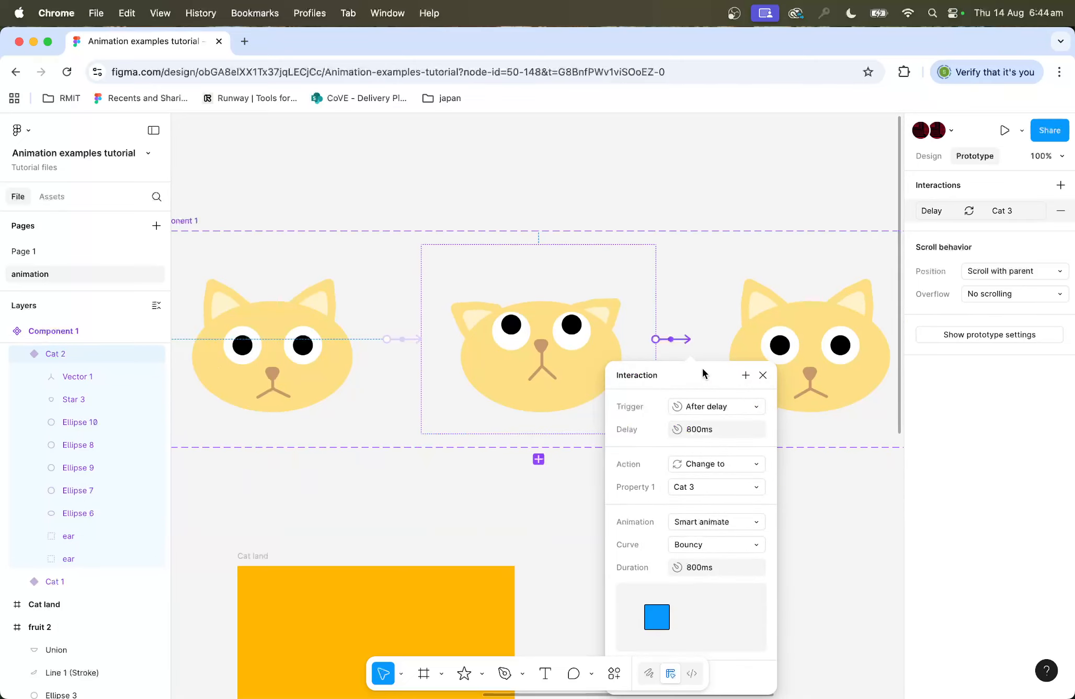
drag(702, 372, 789, 175)
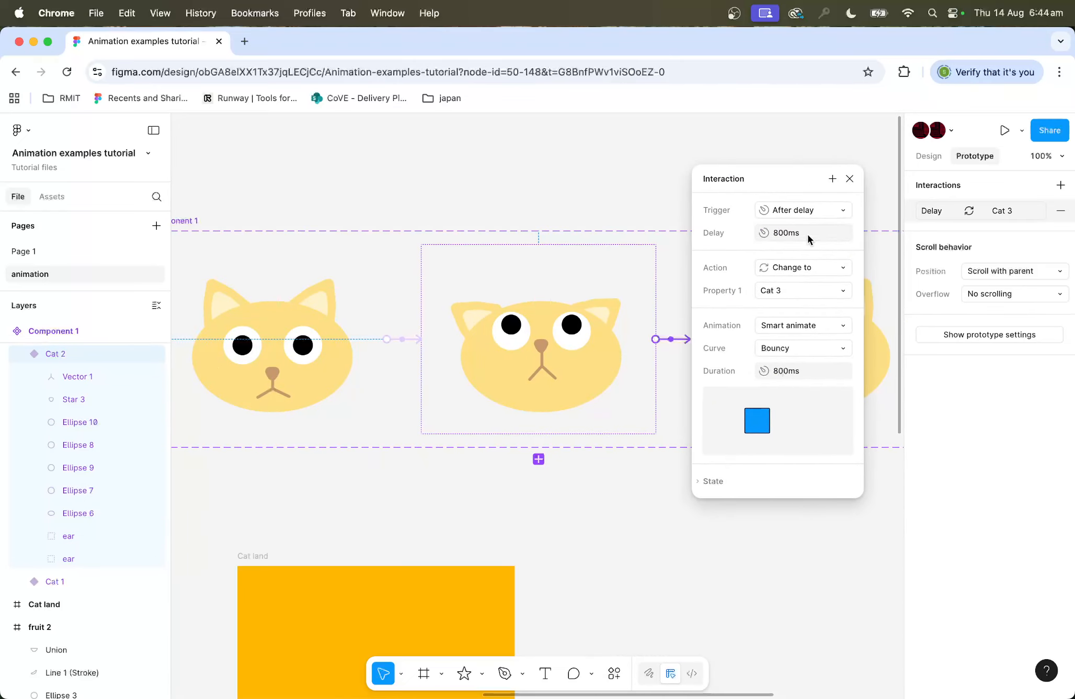
click(849, 179)
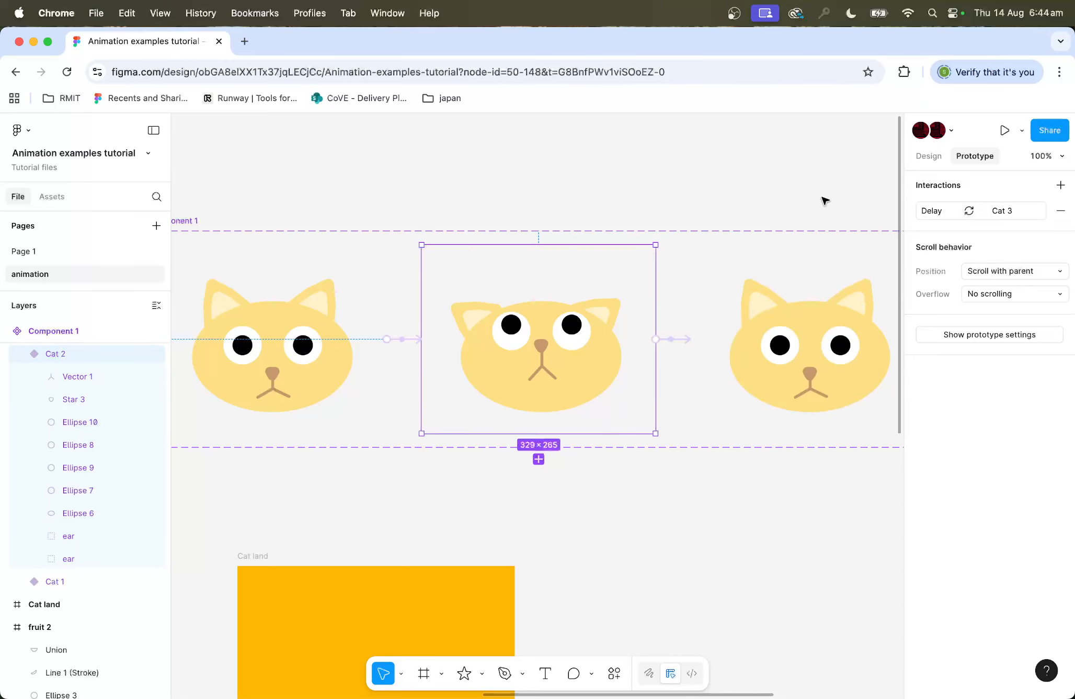
Step: Connect the Cat 3 variant to Cat 4 with an After delay trigger of 800 ms and a Bouncy Smart animate transition
scroll(792, 230, right, 5)
click(614, 338)
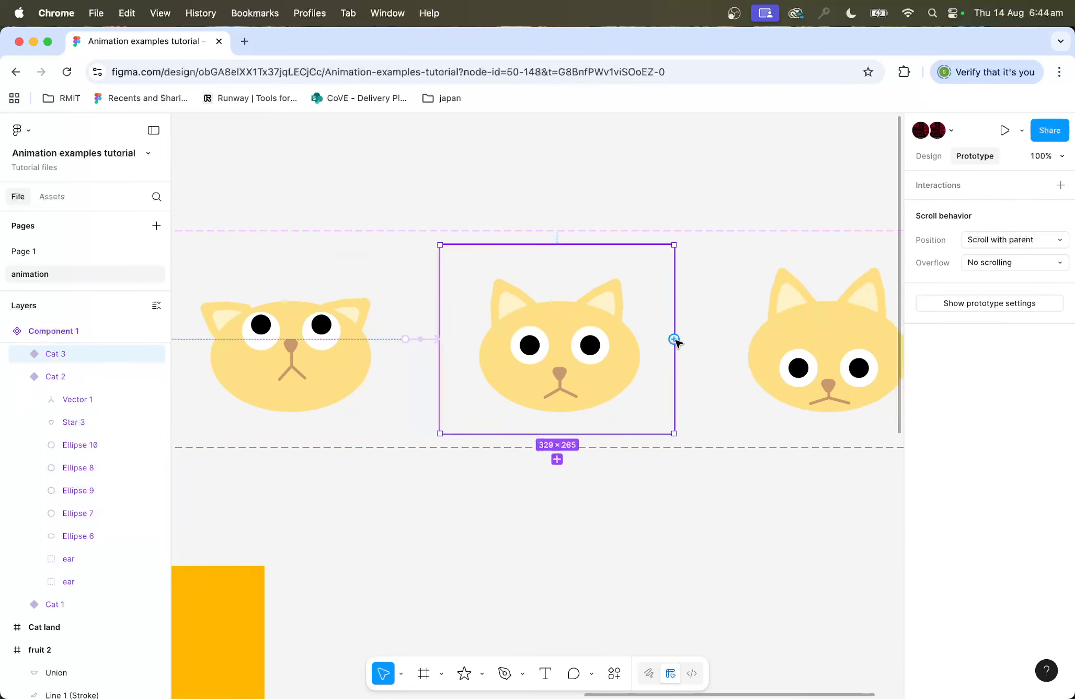
drag(674, 338, 722, 341)
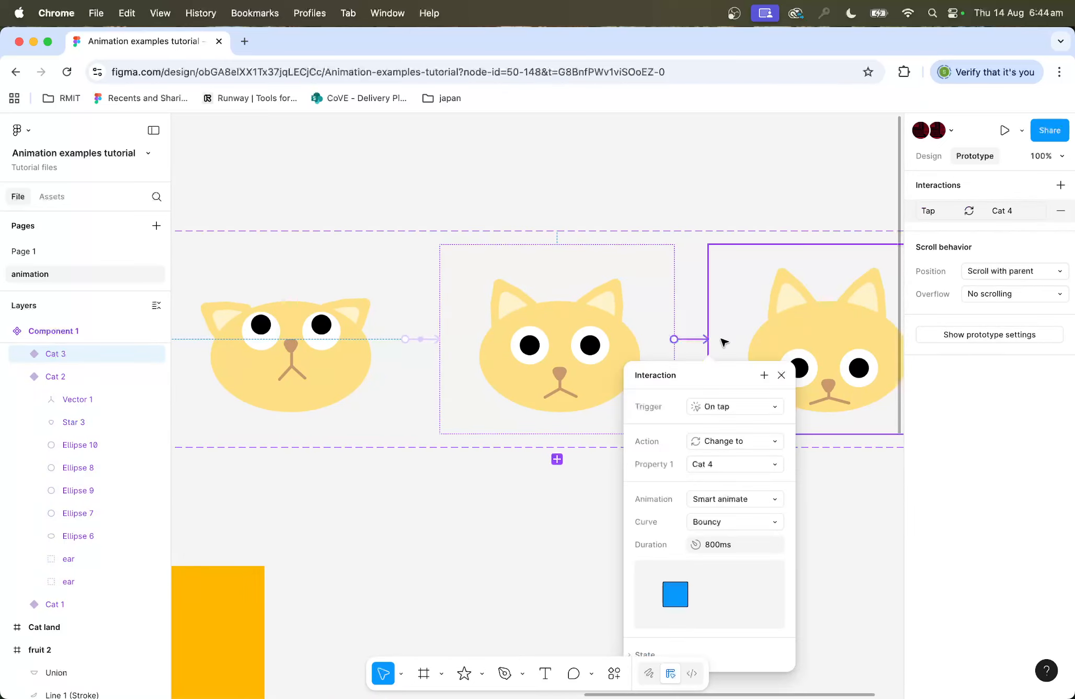
click(733, 401)
click(749, 583)
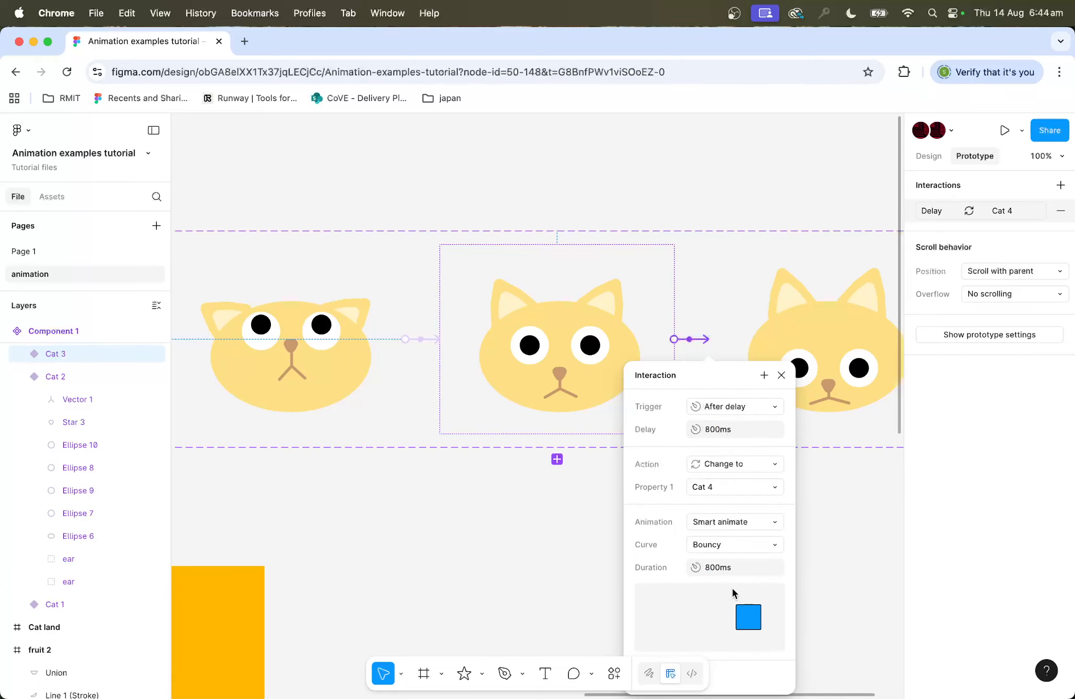
scroll(733, 593, down, 1)
scroll(733, 593, right, 1)
key(super+minus)
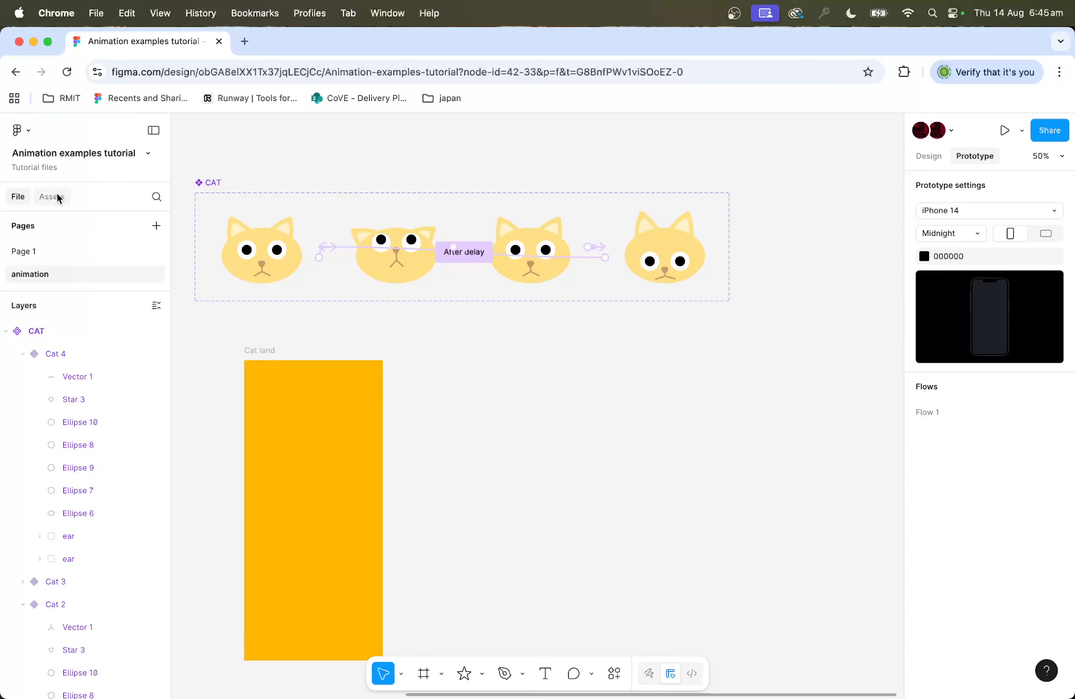
Step: Place an instance of the CAT component from this file's animation page assets in the middle of the Cat land frame
click(51, 196)
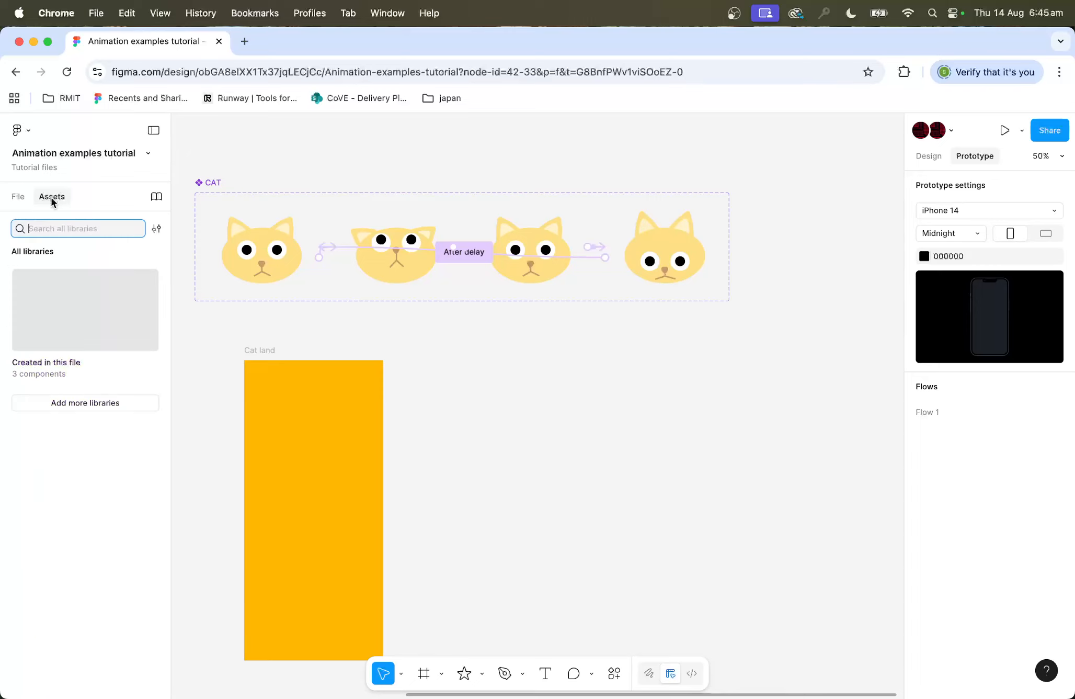
click(64, 302)
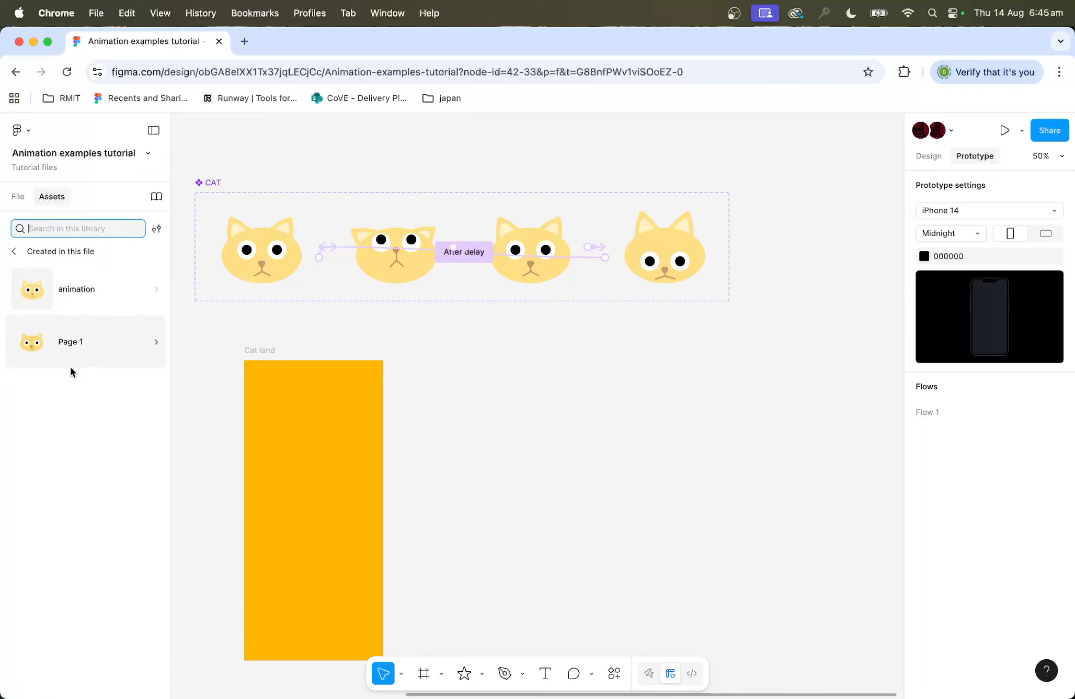
click(101, 291)
drag(55, 300, 298, 529)
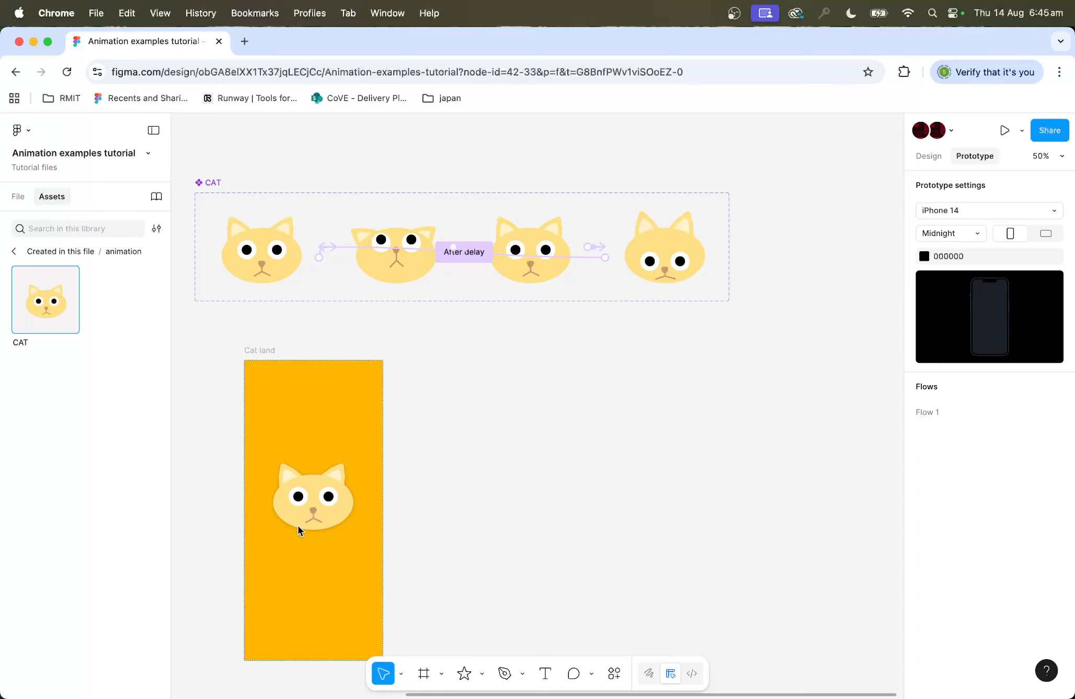
Step: Add a flow starting point named "Car flow" to the Cat land frame and play its prototype preview
click(253, 349)
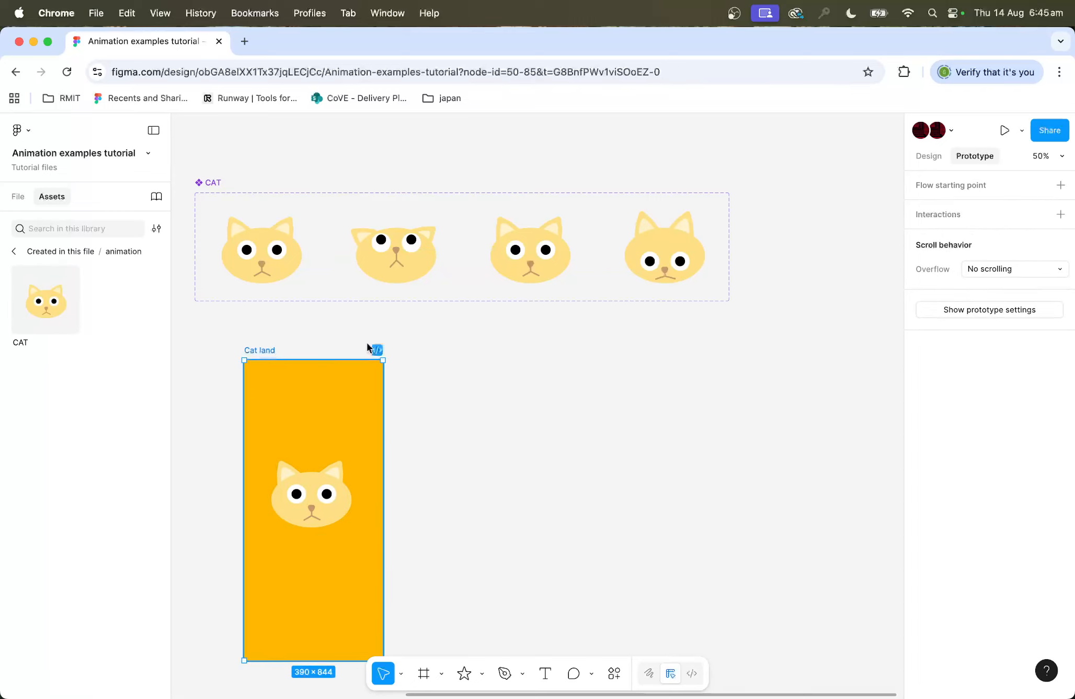
click(974, 189)
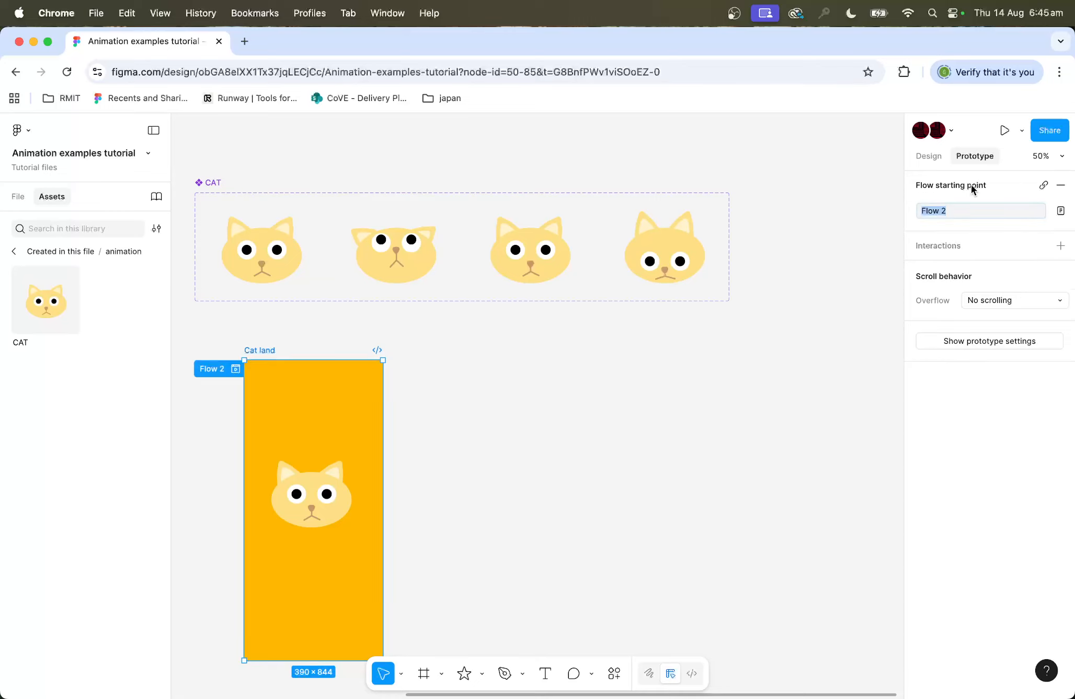
double_click(217, 370)
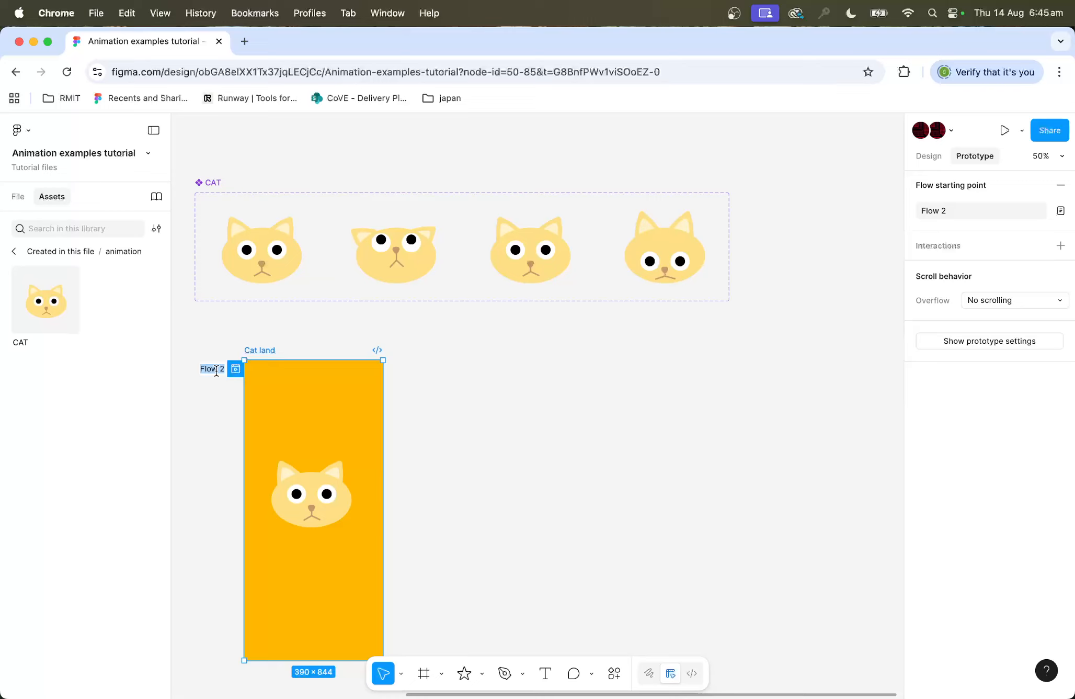
text(Car flow)
click(543, 385)
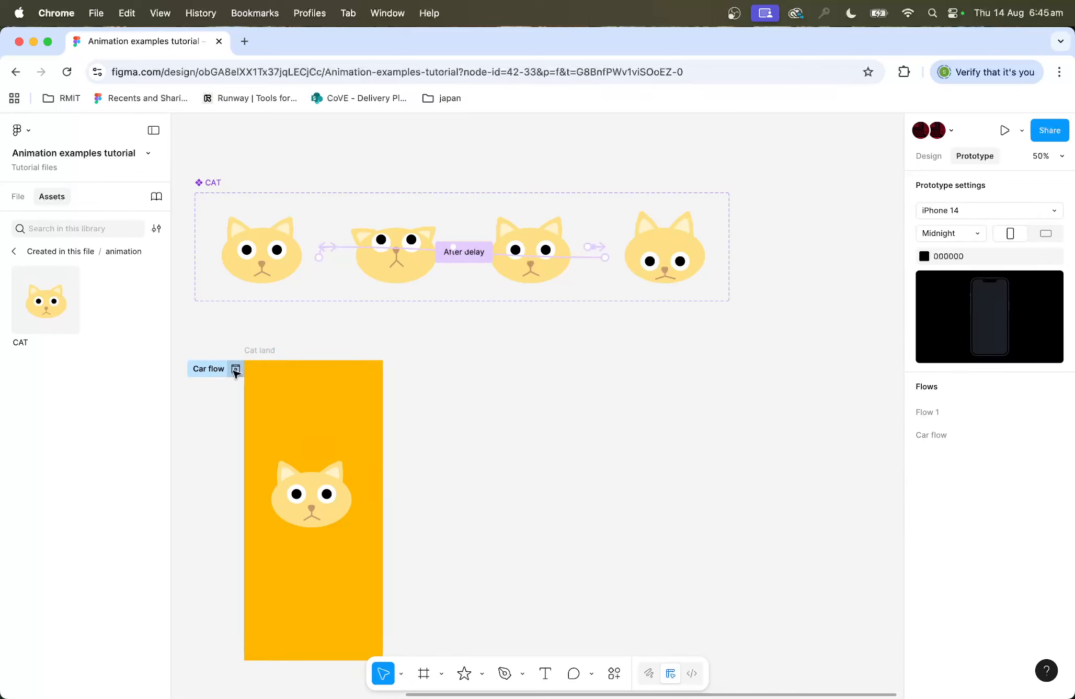
click(236, 369)
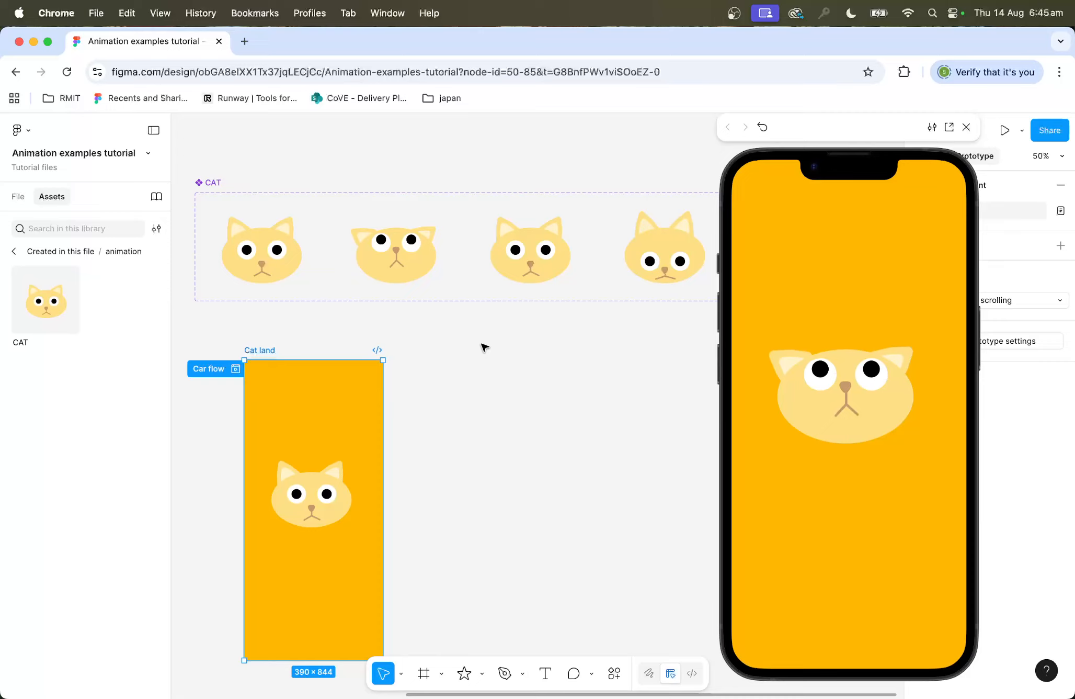